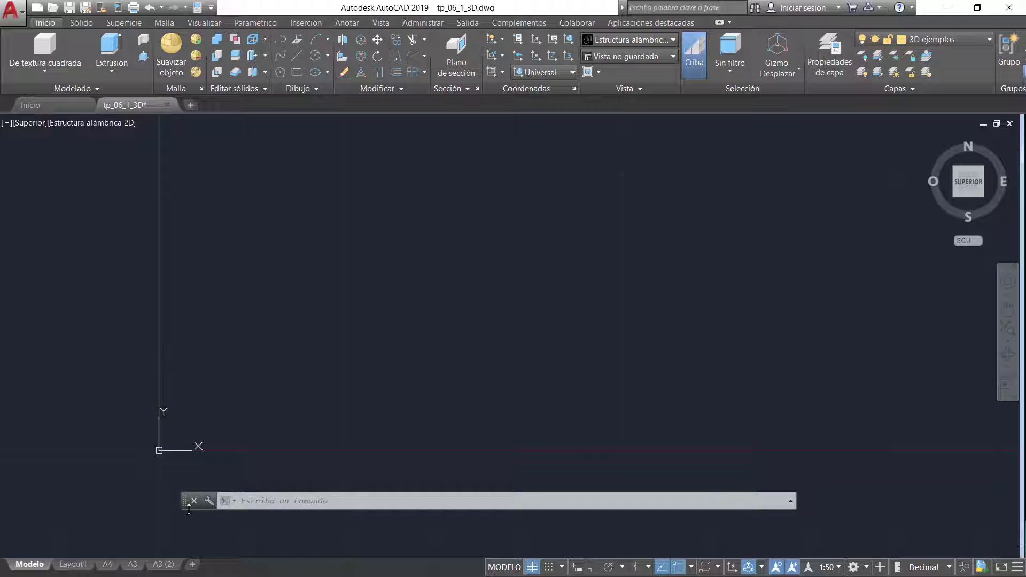
Dock the command line beneath the drawing area and switch the view to southeast isometric
drag(189, 502, 142, 559)
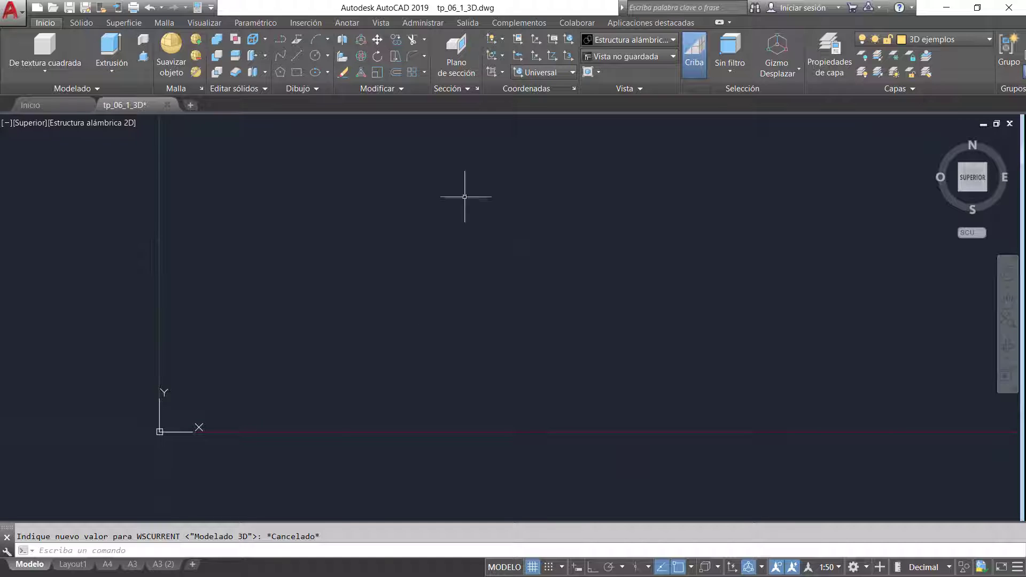
click(985, 189)
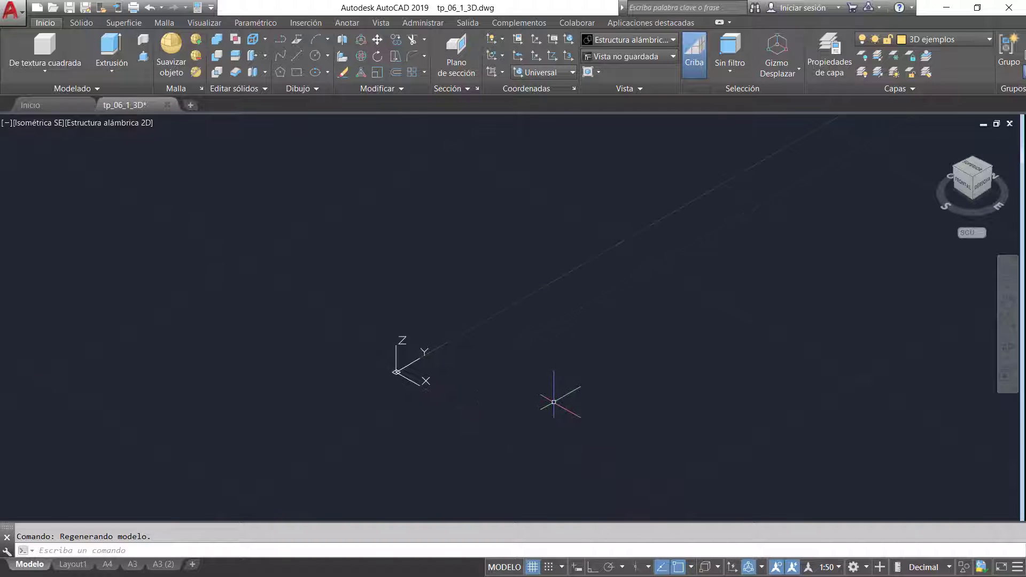
Set the visual style to wireframe (Estructura alámbrica) and turn on dynamic input
click(118, 123)
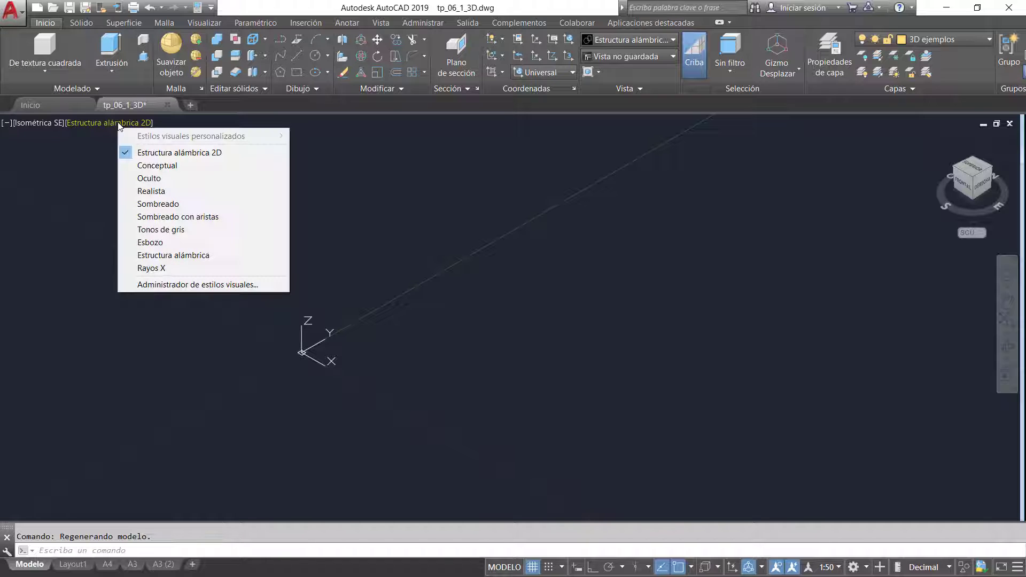
click(180, 261)
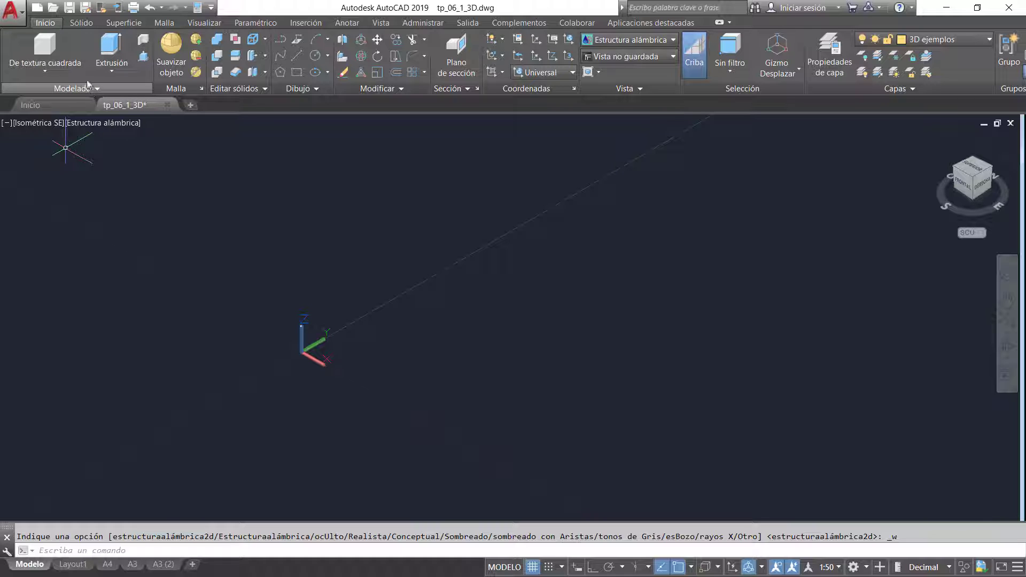
click(576, 569)
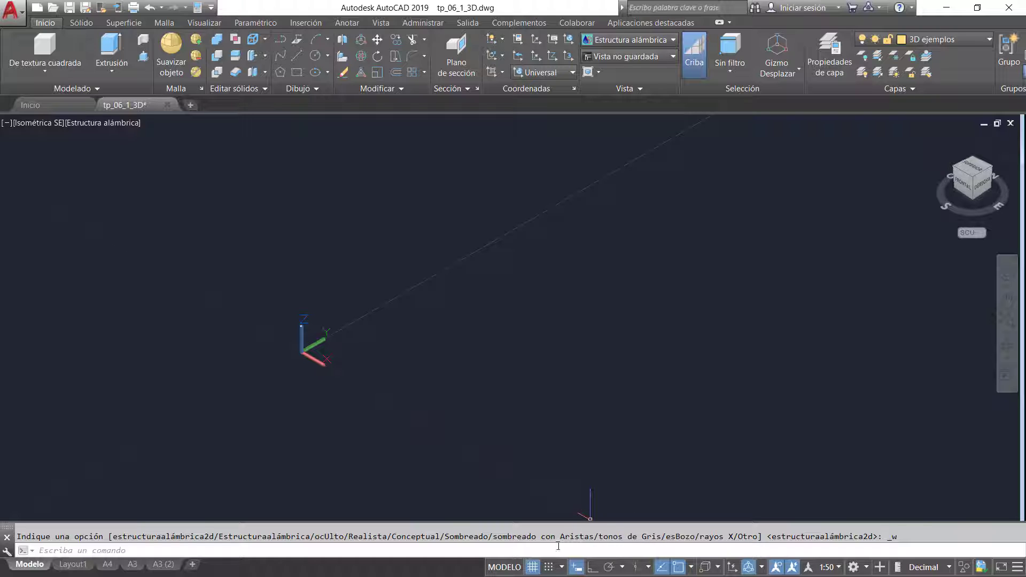
Create a solid box with a 5 × 5 base and a height of 5 near the origin
click(38, 72)
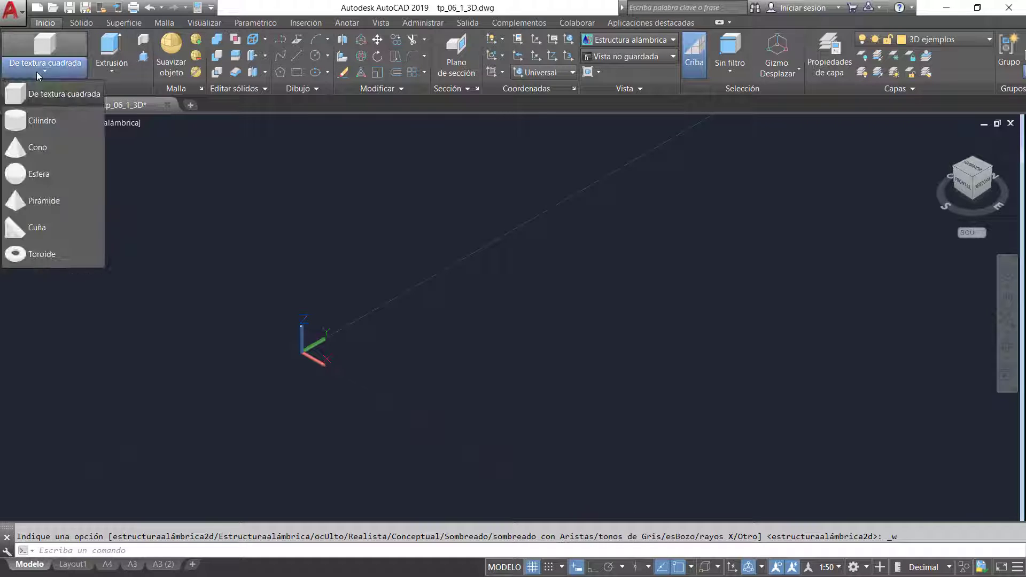
click(21, 96)
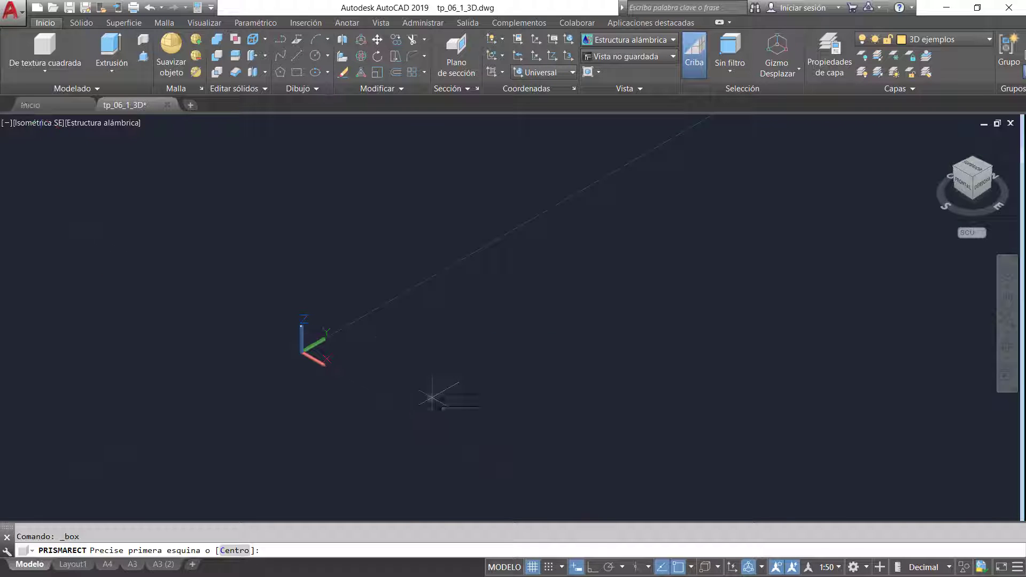
click(381, 363)
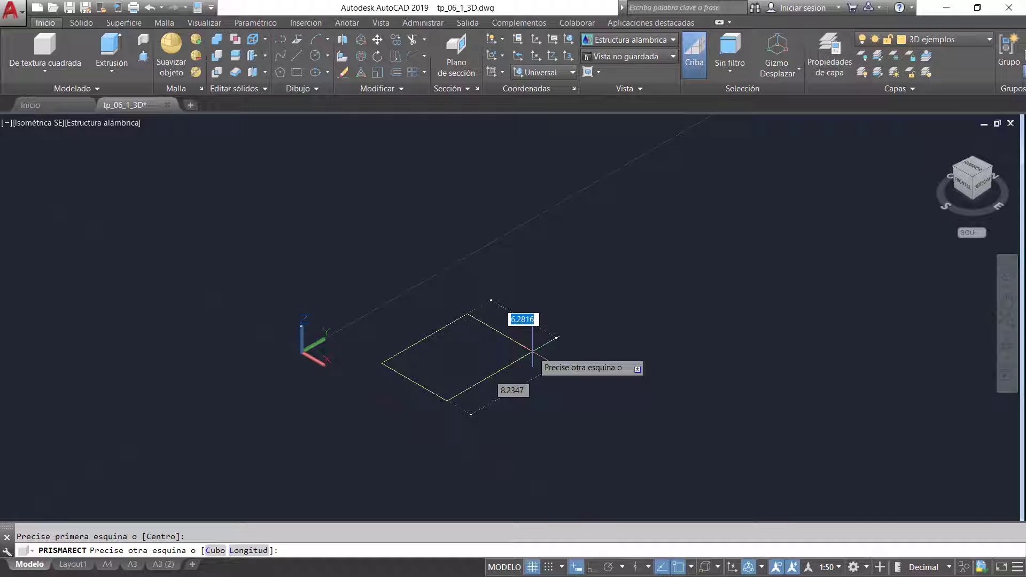
key(Tab)
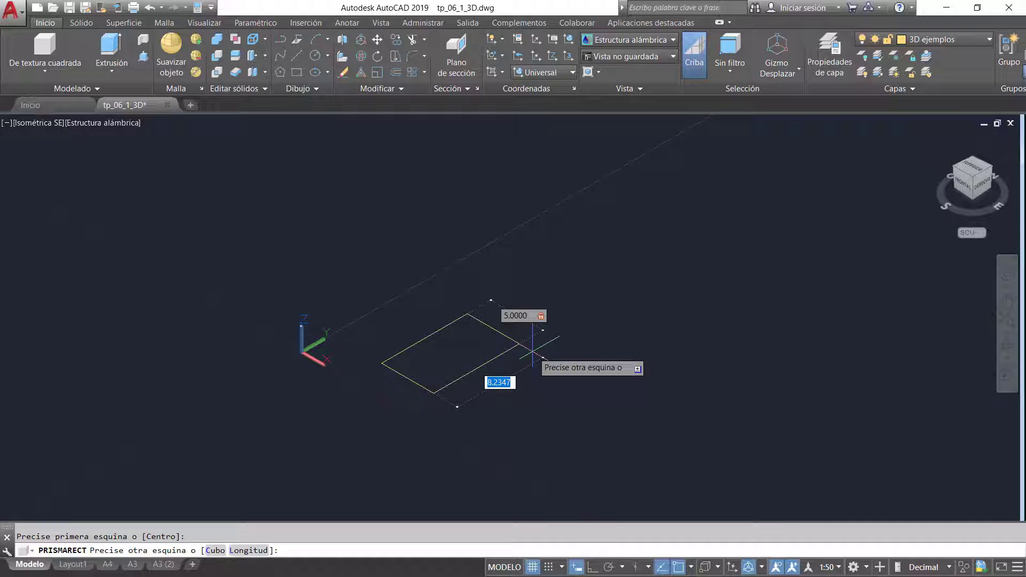
text(5)
key(Return)
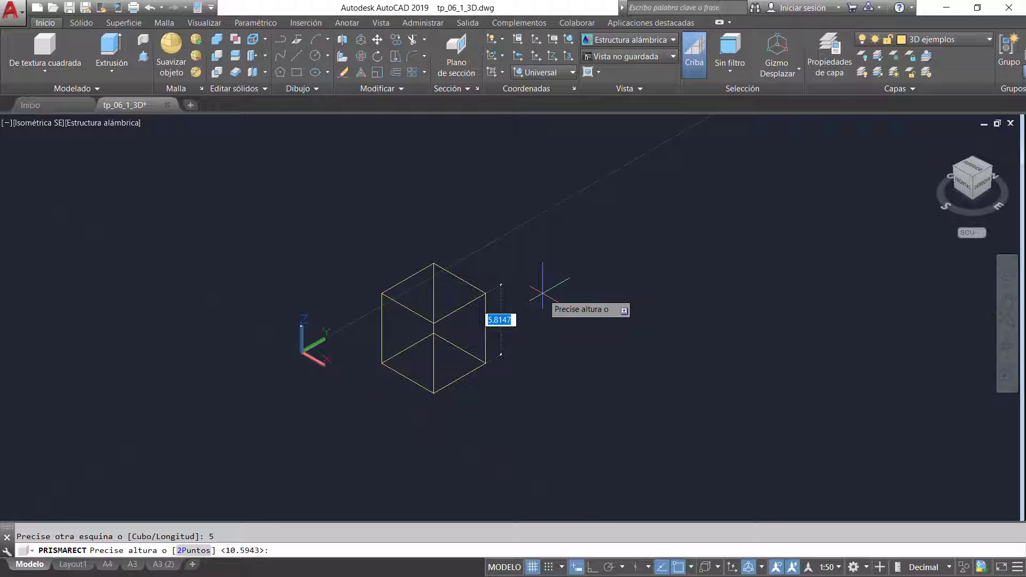
key(Return)
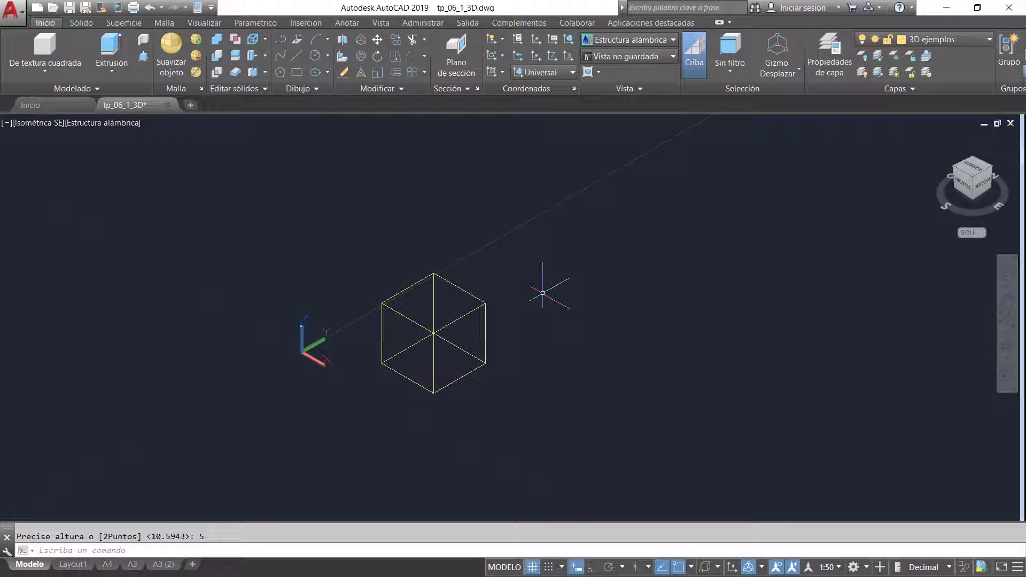
Change the visual style of the viewport with the cube to Conceptual
click(1006, 347)
drag(601, 364, 629, 351)
scroll(414, 363, up, 4)
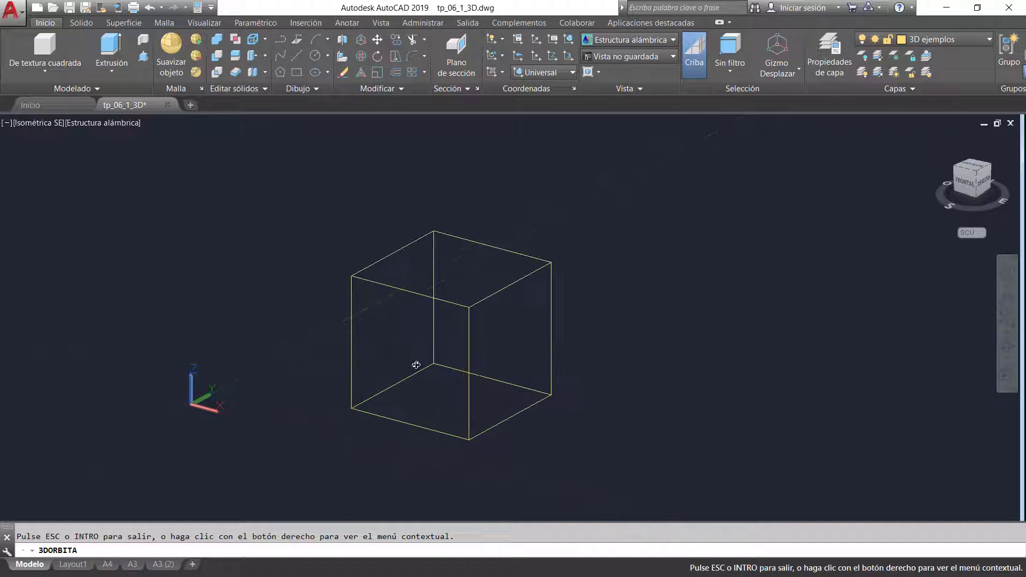
key(Escape)
click(141, 124)
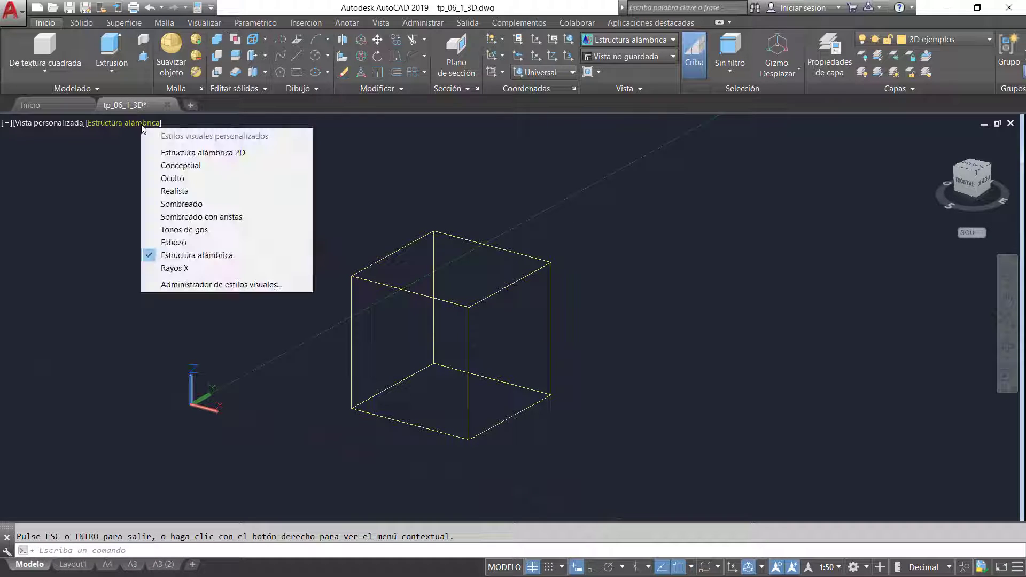
click(180, 165)
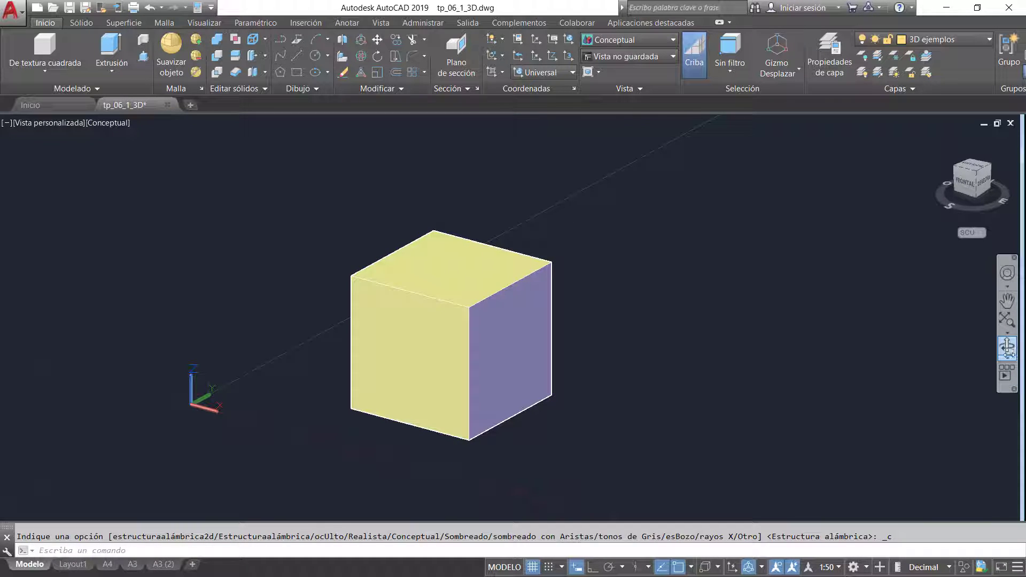
Move the cube 2 units along the X axis using the Move gizmo (Gizmo Desplazar)
click(1007, 346)
drag(666, 376, 653, 388)
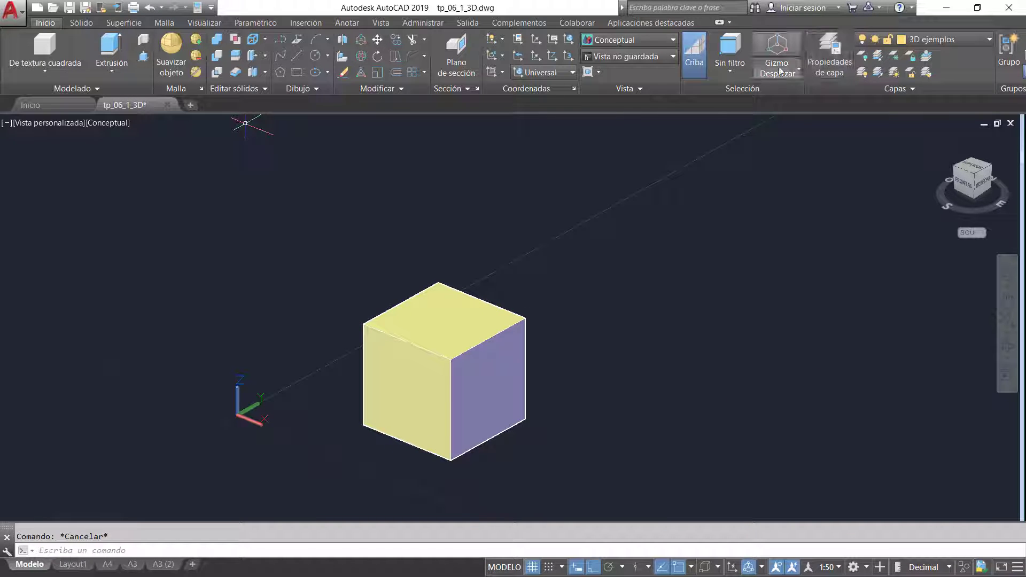
click(799, 68)
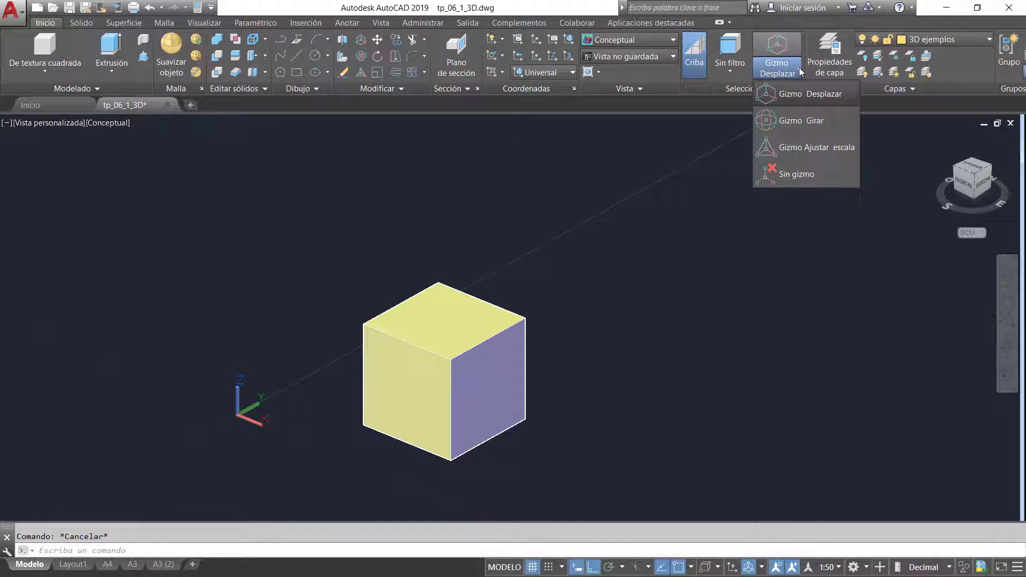
click(787, 94)
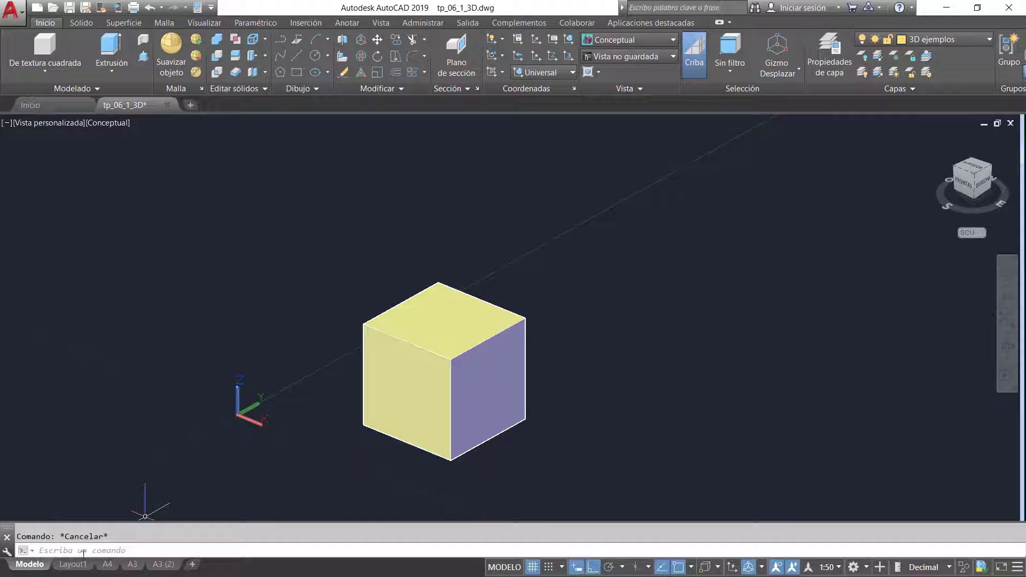
click(481, 381)
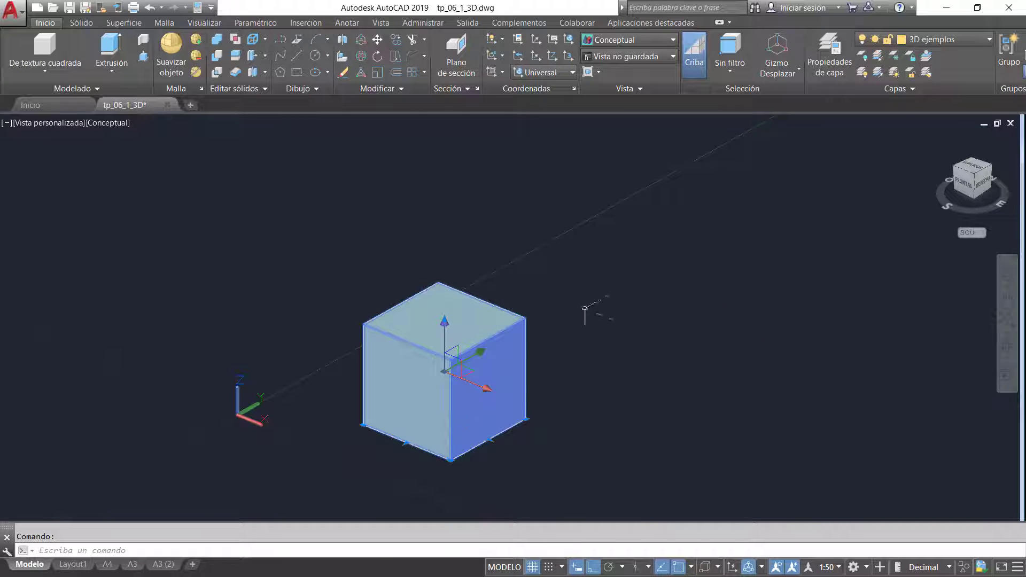
click(481, 386)
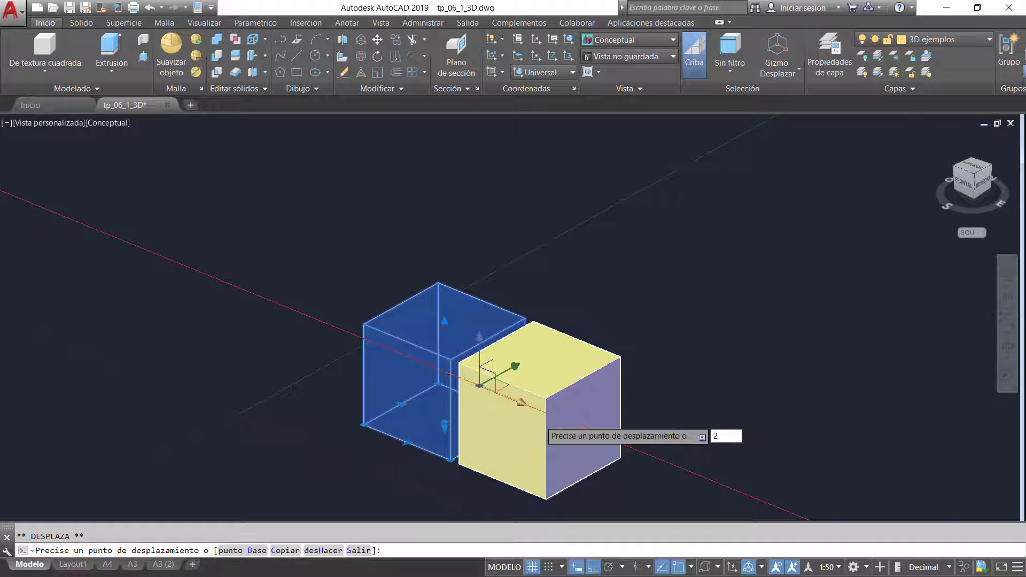
key(Return)
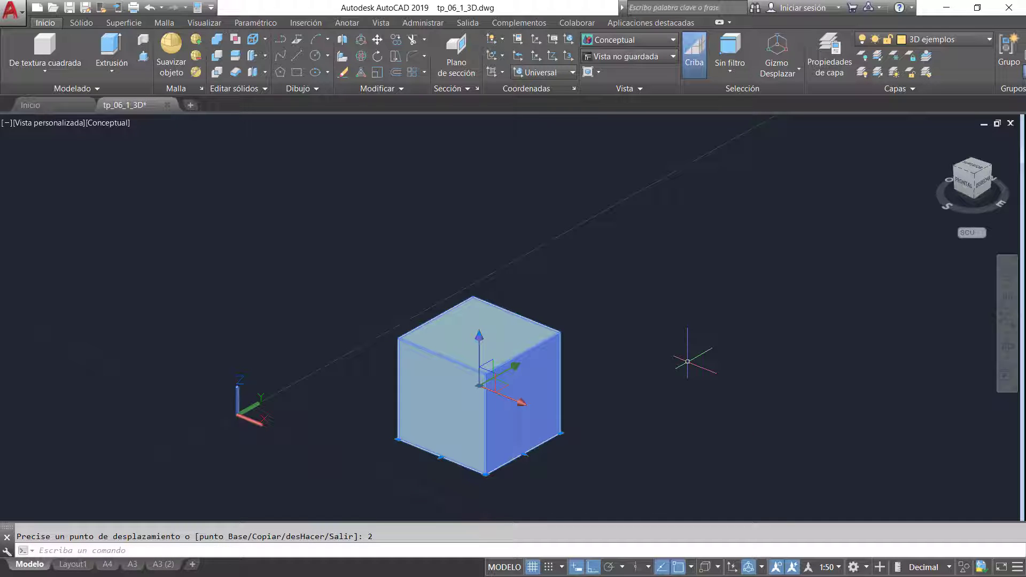
key(Escape)
Rotate the cube freehand about its Z axis using the Rotate gizmo (Gizmo Girar), with ortho mode off
click(799, 73)
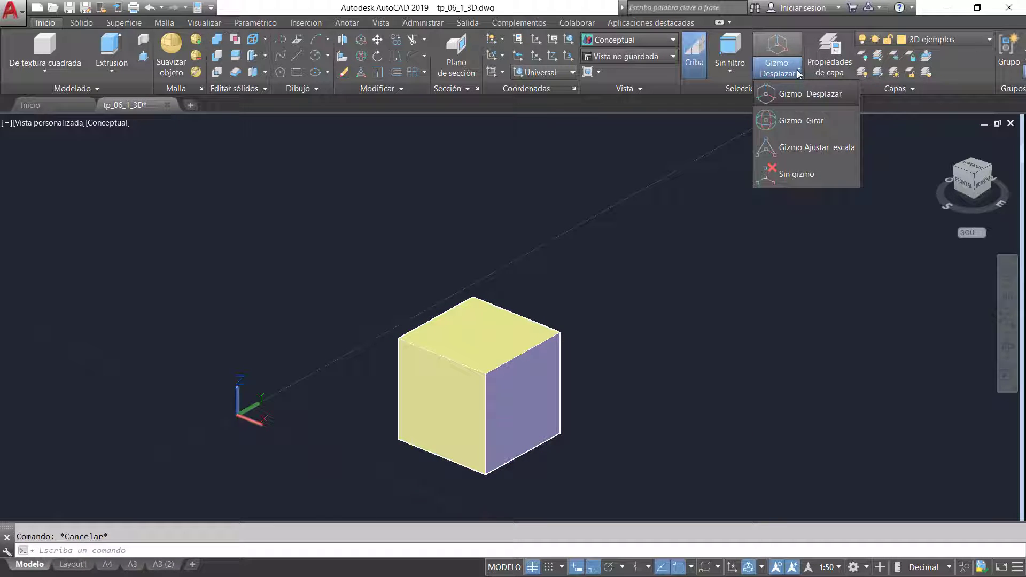
click(795, 123)
click(558, 332)
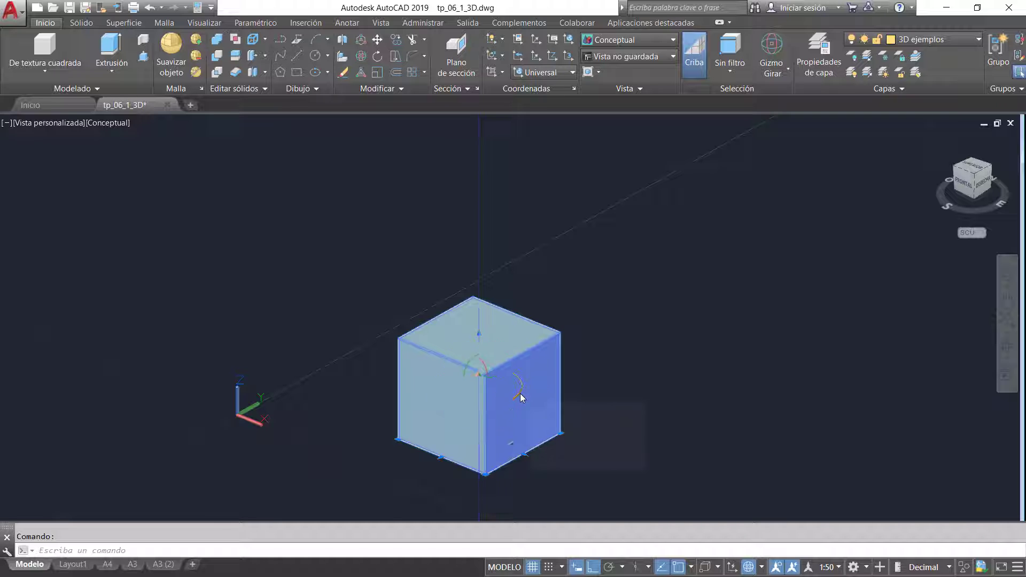
click(521, 394)
key(Escape)
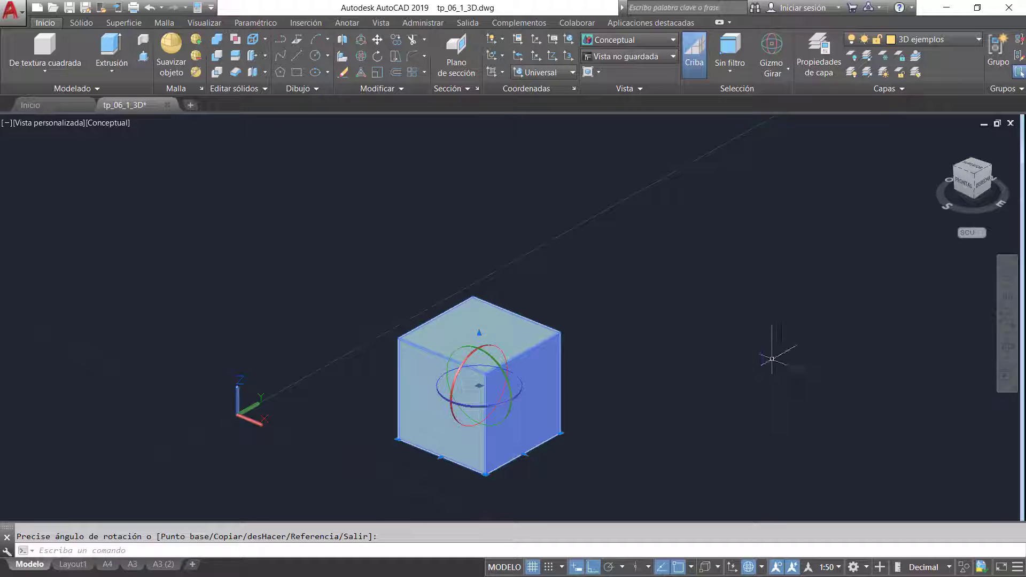
click(593, 567)
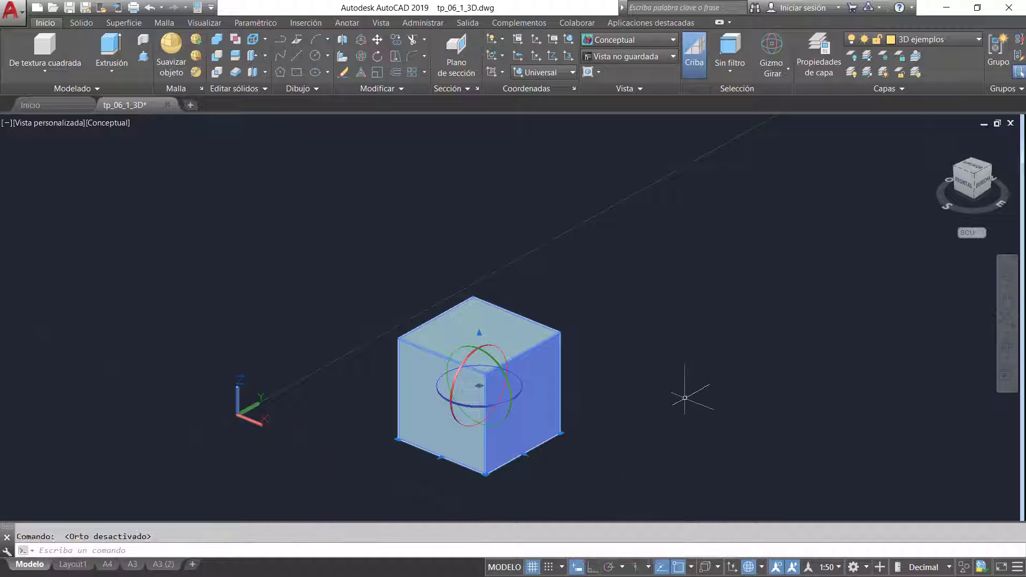
click(512, 398)
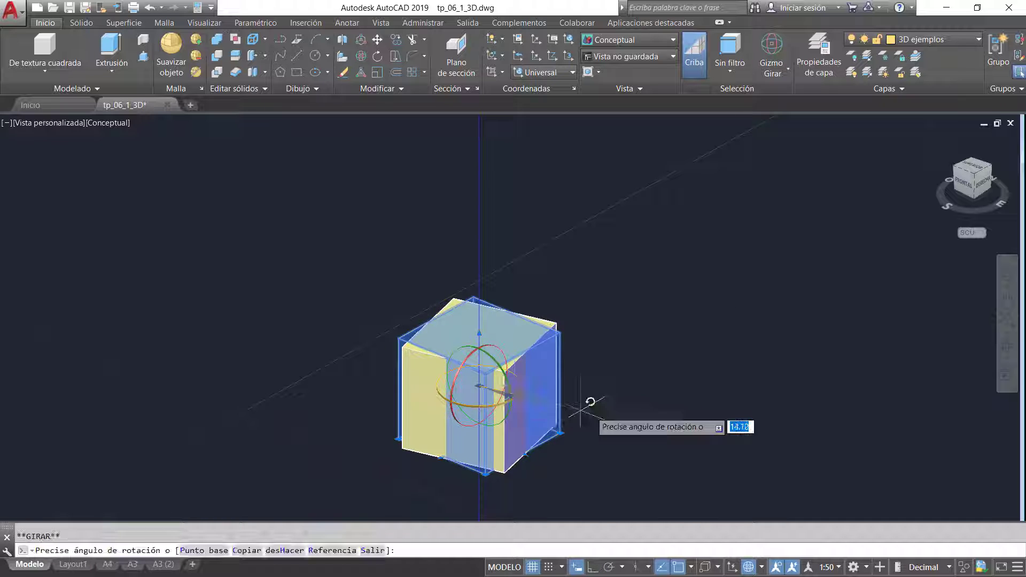
click(718, 369)
key(Escape)
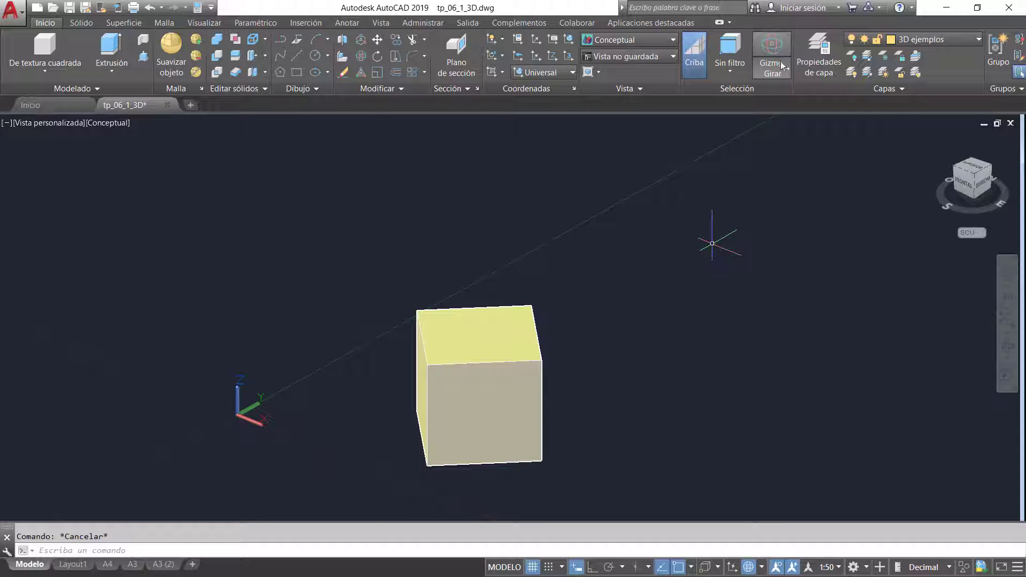
Undo the cube's rotation and switch the default gizmo back to Move (Gizmo Desplazar)
key(ctrl+z)
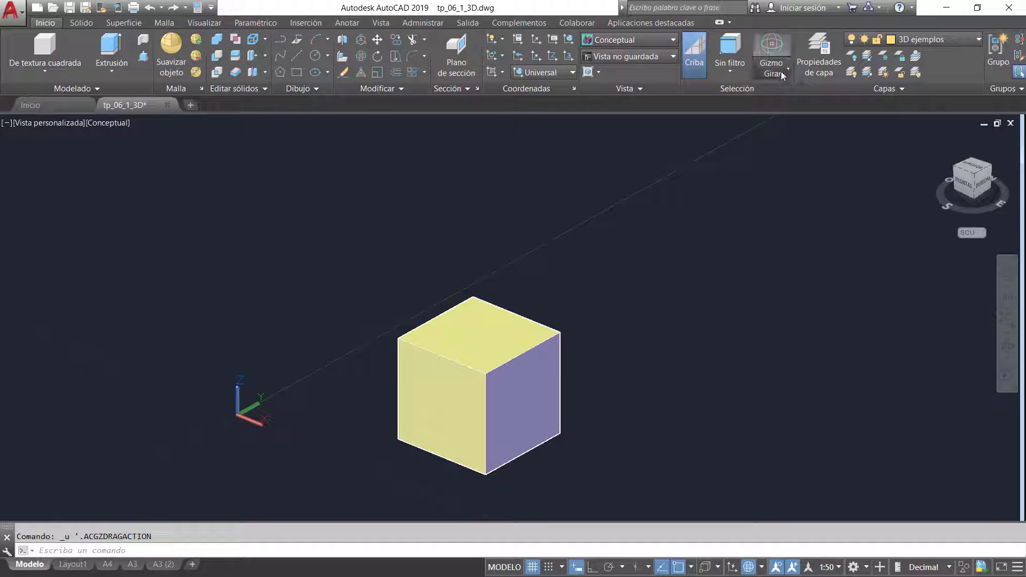
click(781, 71)
click(790, 98)
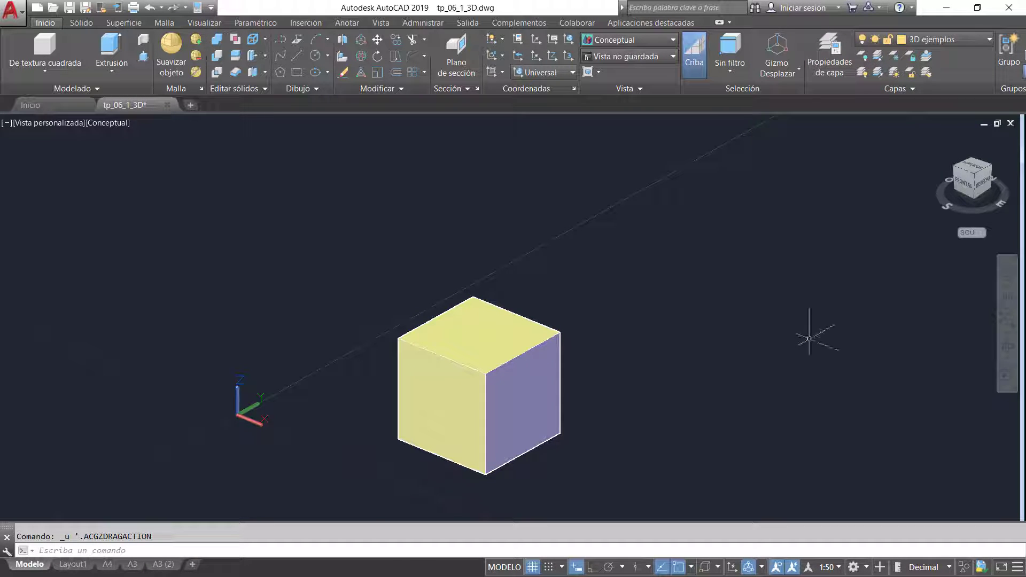
Move the cube 5 units at a 45° angle with the Move command, using a lower corner as the base point
click(377, 43)
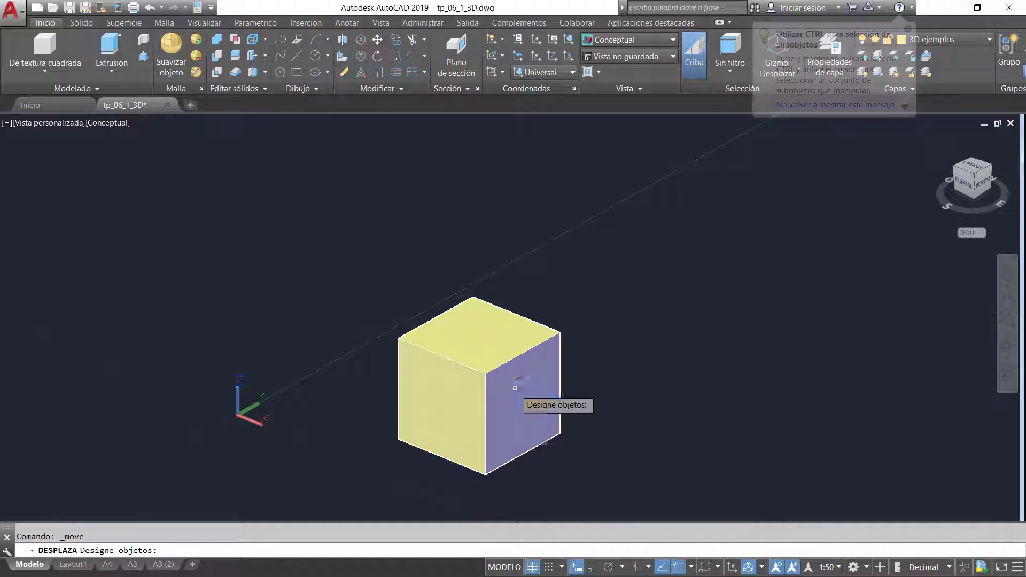
click(529, 372)
key(Return)
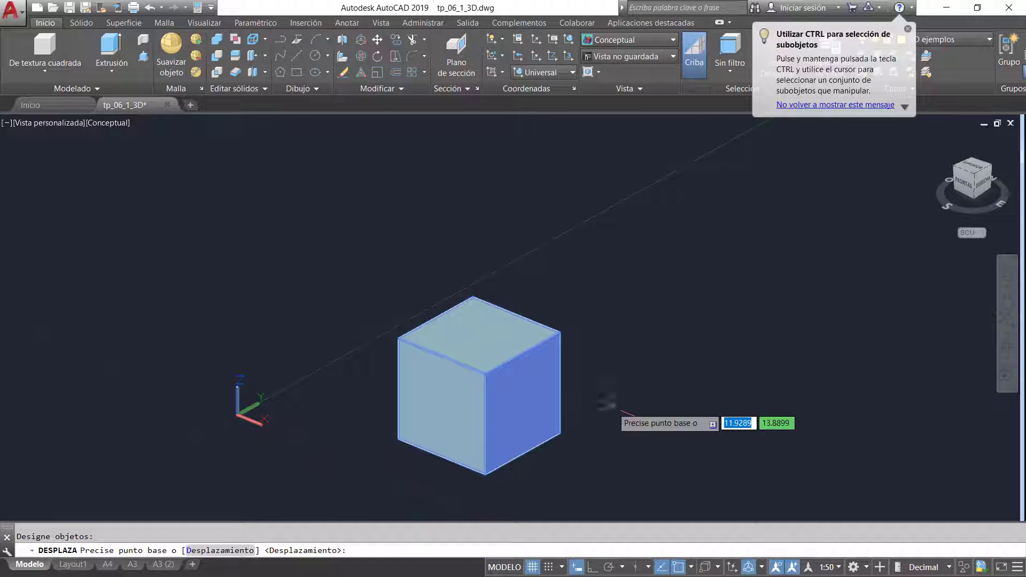
click(578, 422)
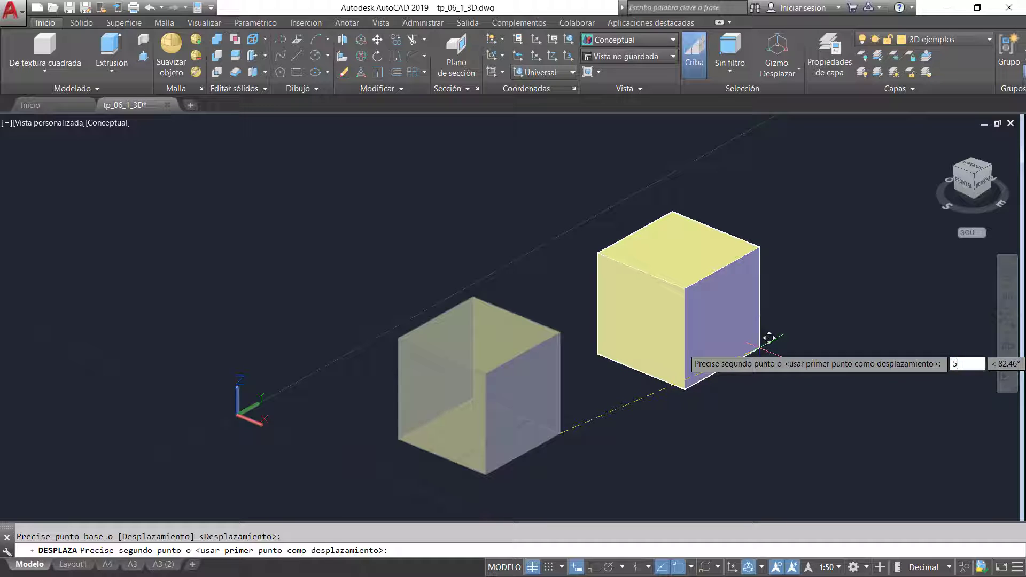
key(Tab)
text(45)
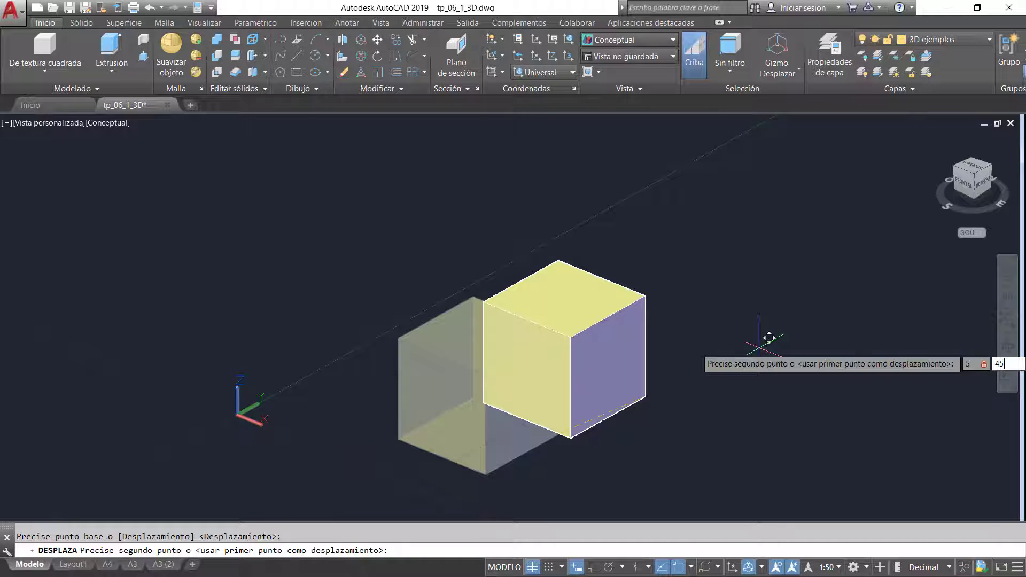
key(Return)
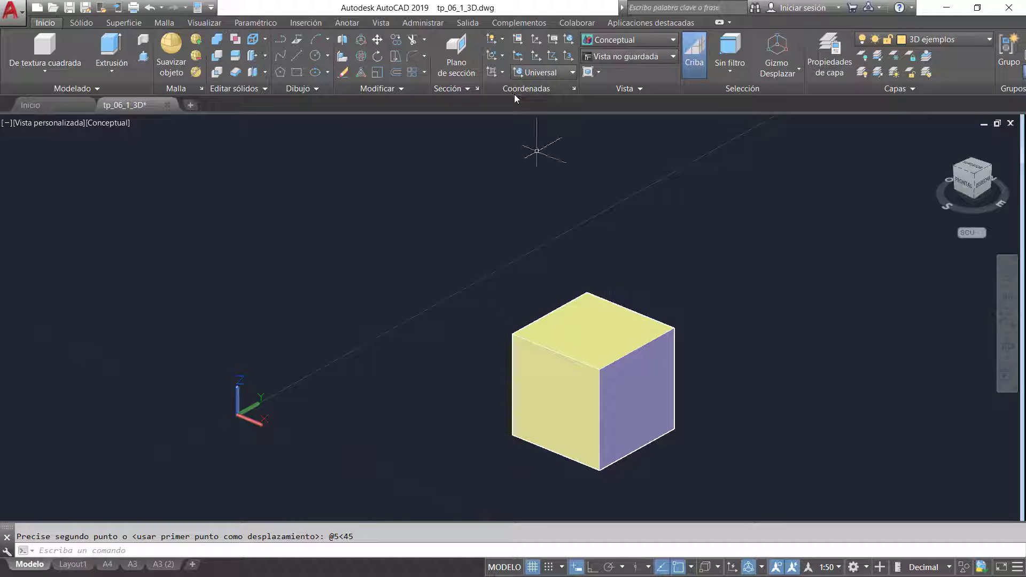
Rotate the cube 45° about the Y axis with the 3D Rotate command, using its lower front corner as the base point
click(362, 56)
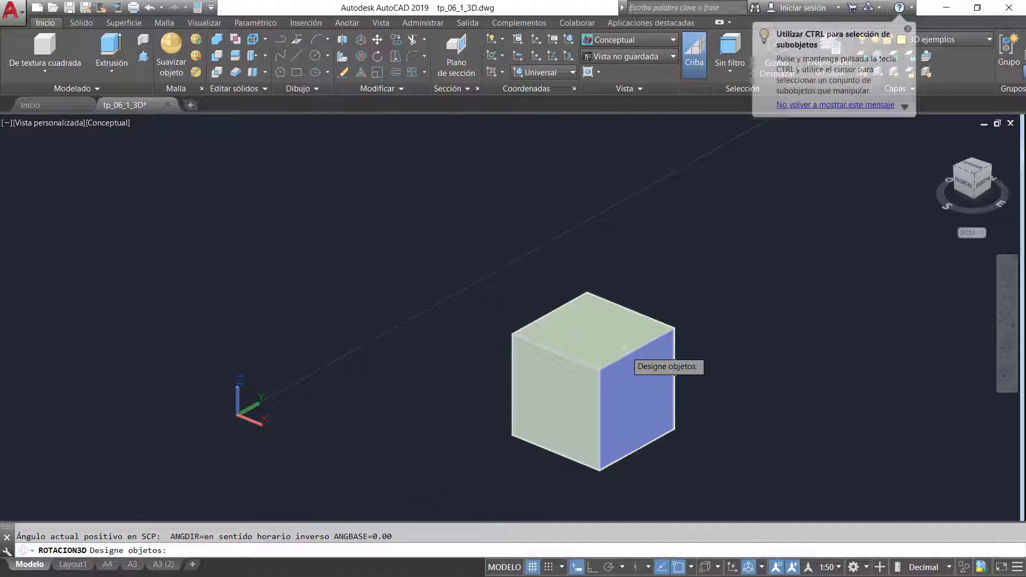
click(624, 356)
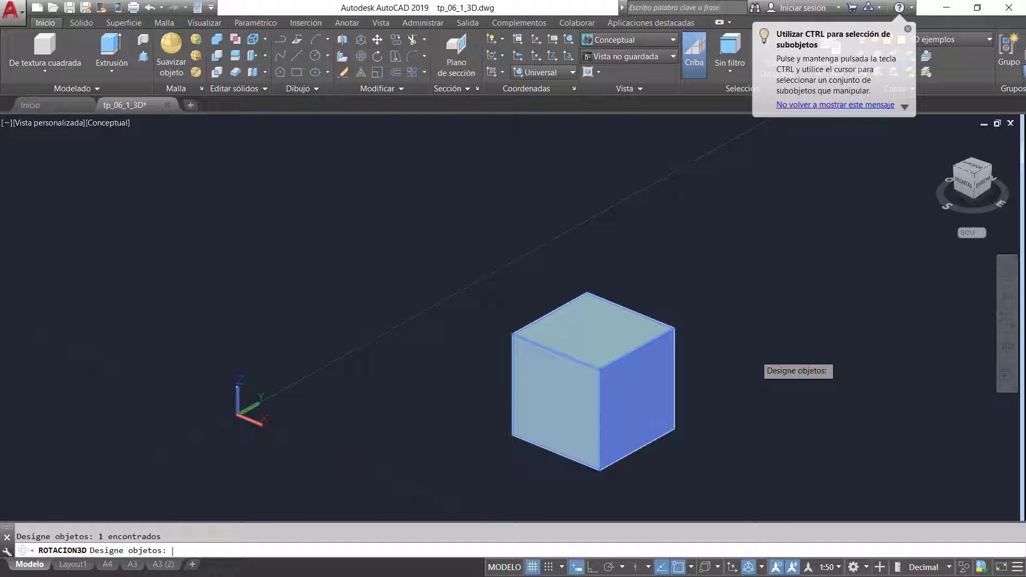
key(Return)
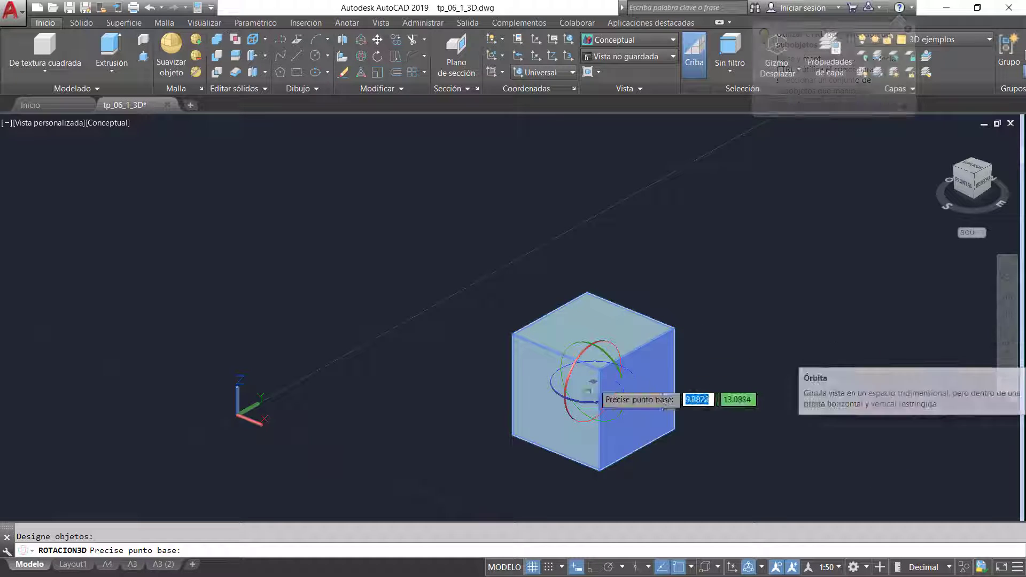
click(599, 470)
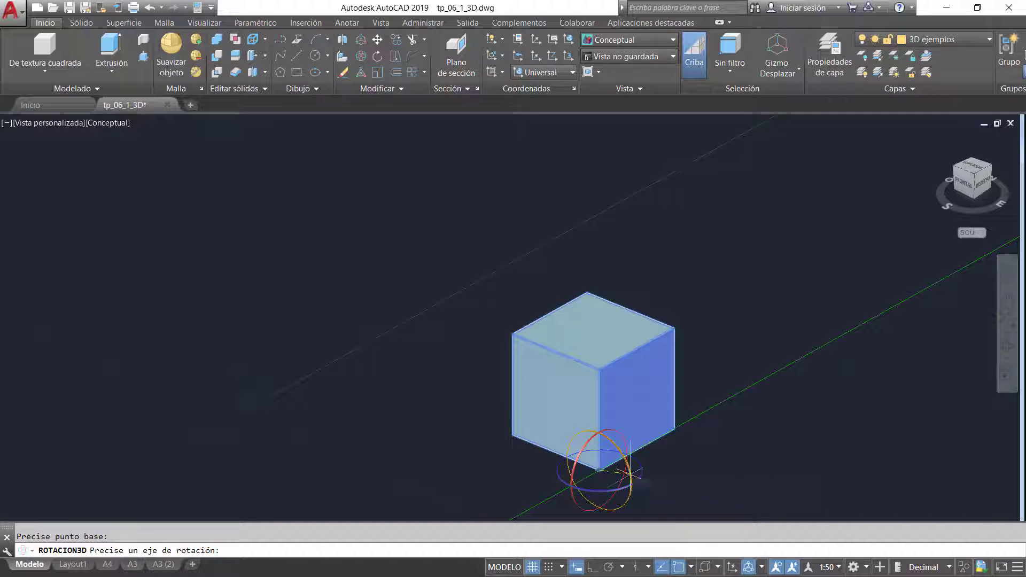
click(632, 480)
scroll(594, 378, down, 3)
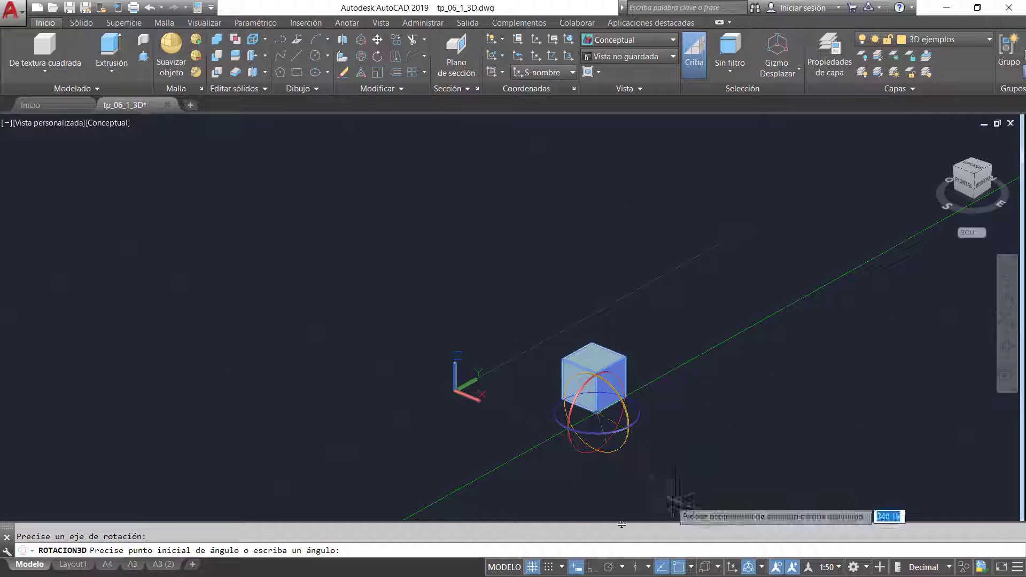
click(592, 567)
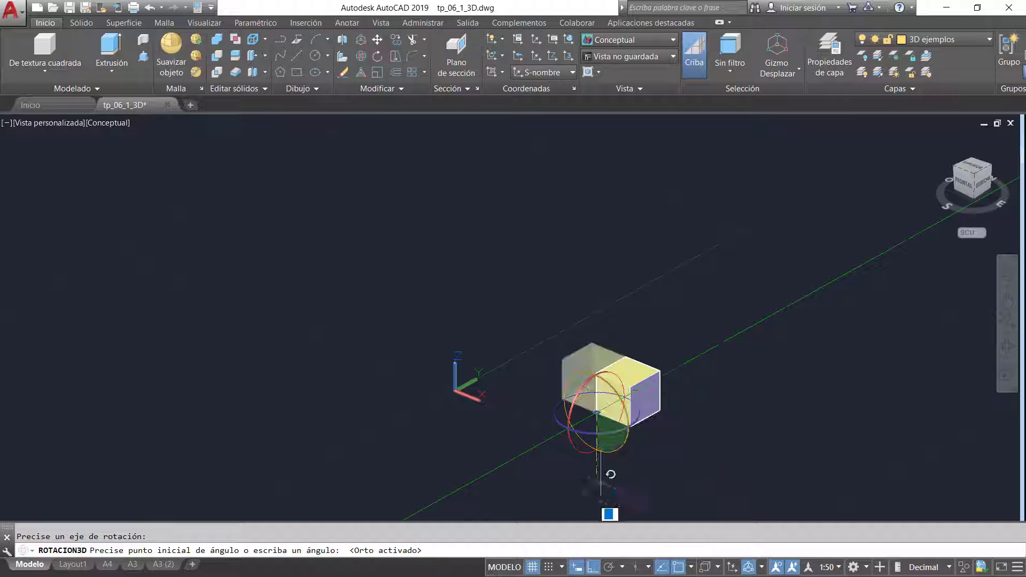
click(594, 569)
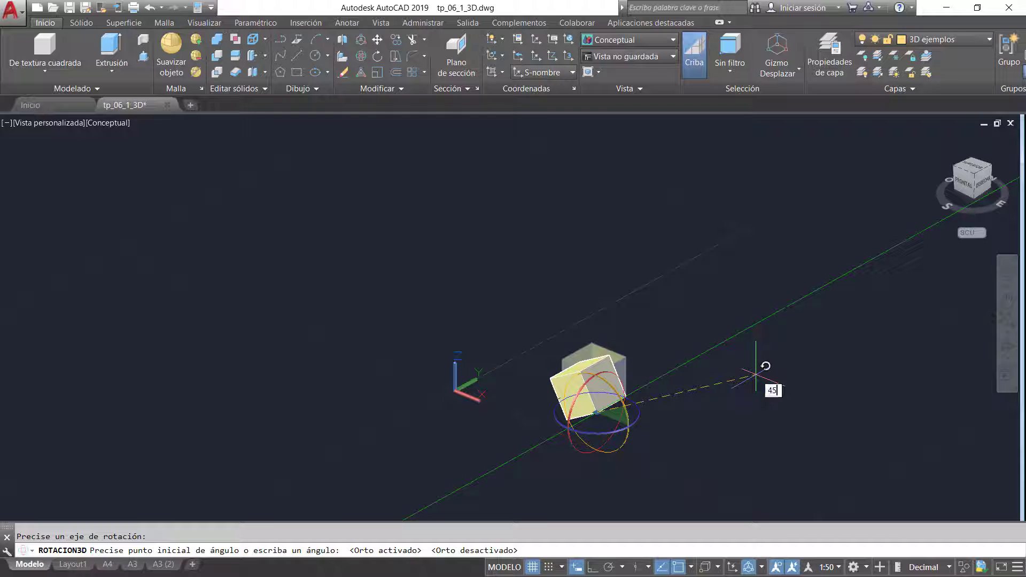
key(Return)
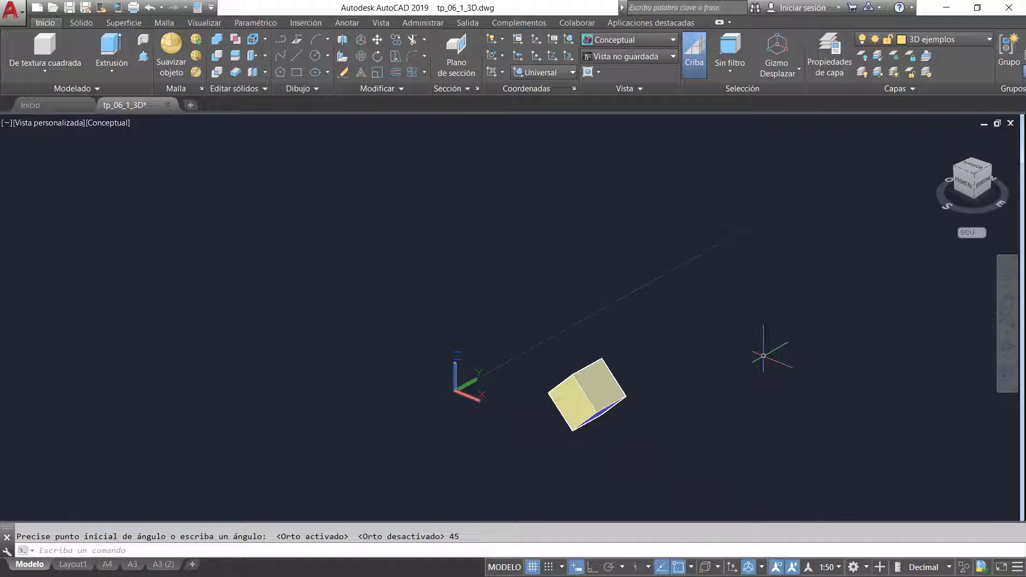
Orbit around the rotated cube to inspect it and undo the 3D rotation
click(1007, 346)
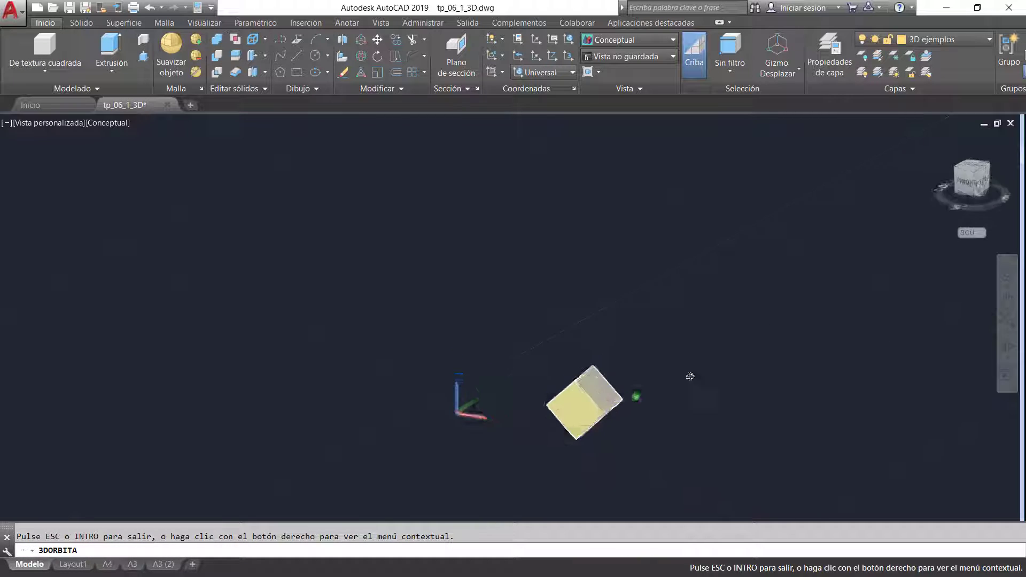
drag(688, 375, 656, 381)
key(Escape)
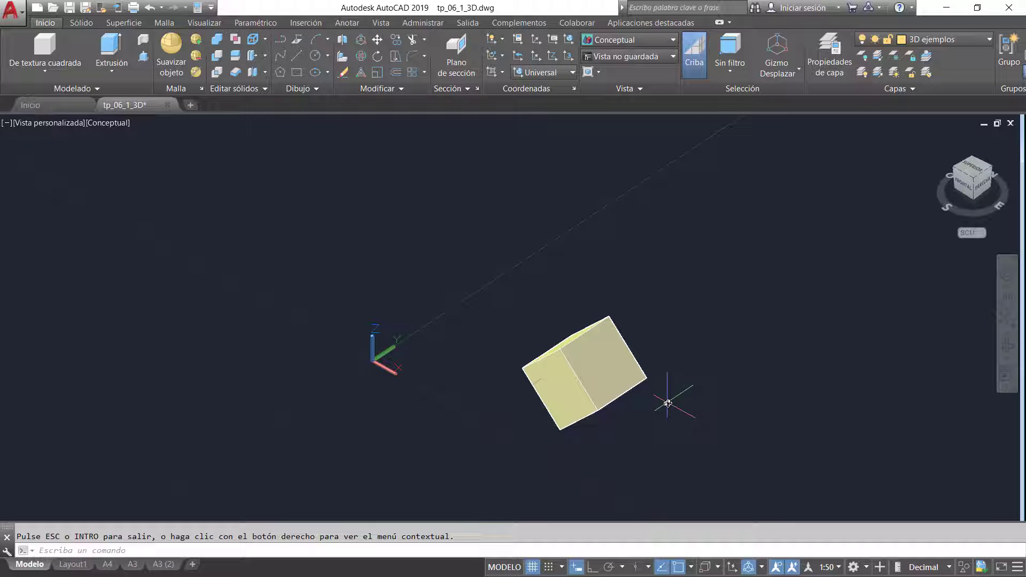
key(ctrl+z)
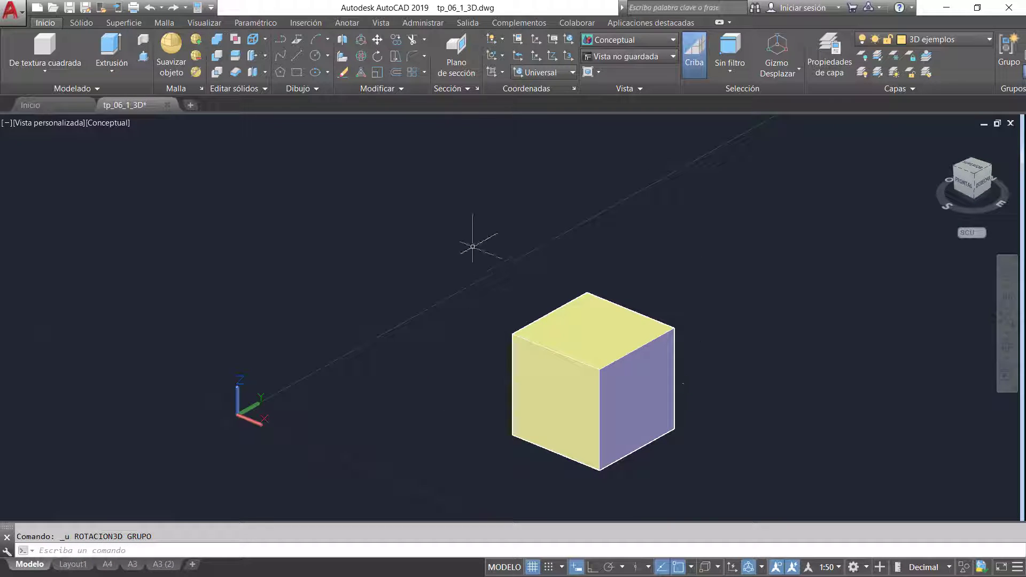
Draw a freehand reference line outward from the cube's lower front corner
click(362, 57)
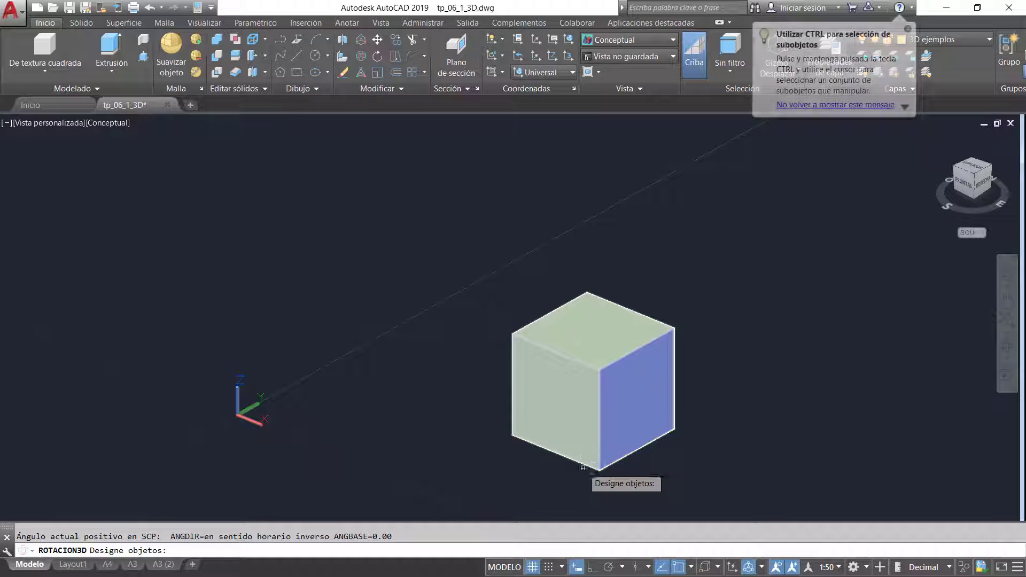
key(Escape)
click(296, 56)
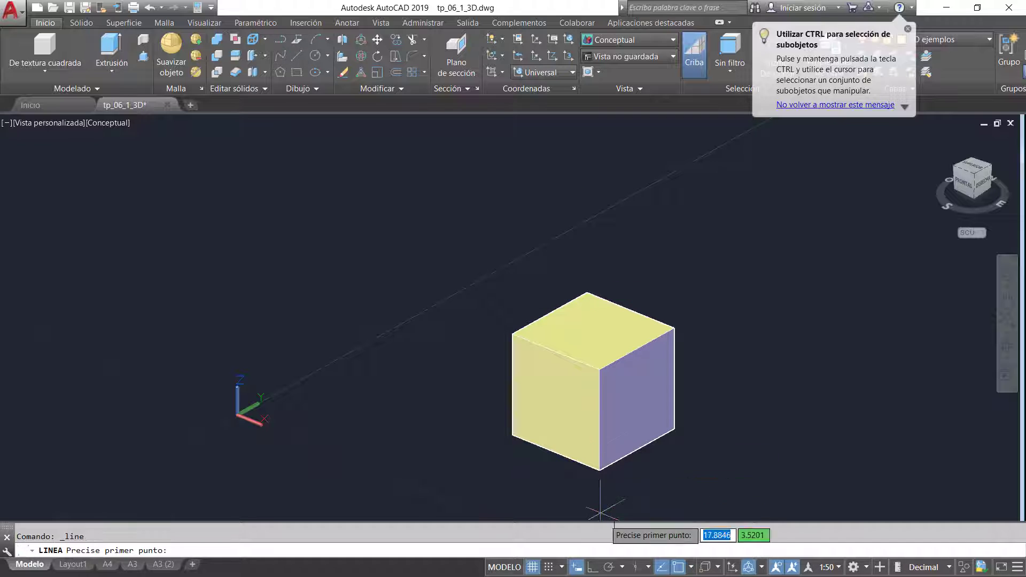
click(600, 469)
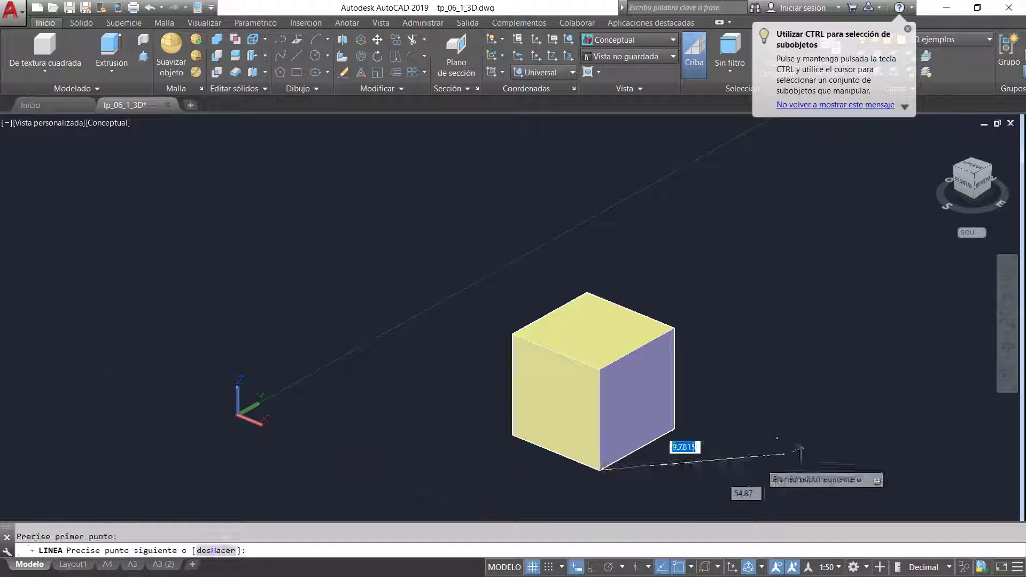
click(888, 426)
key(Escape)
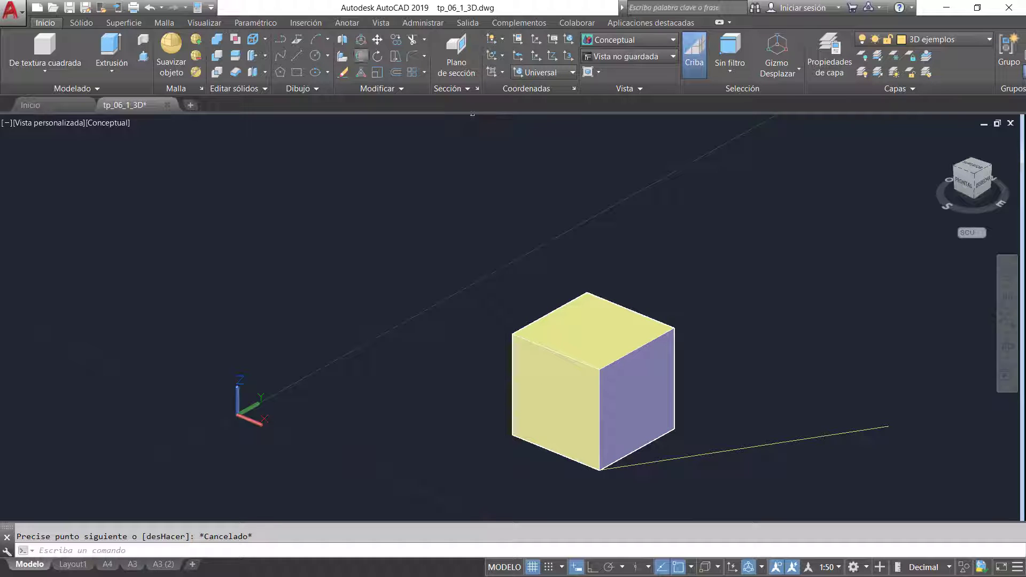
Rotate the cube about the Z axis with 3D Rotate from its lower front corner, aligning its bottom edge with the reference line's endpoint
text(3r)
key(Return)
click(632, 352)
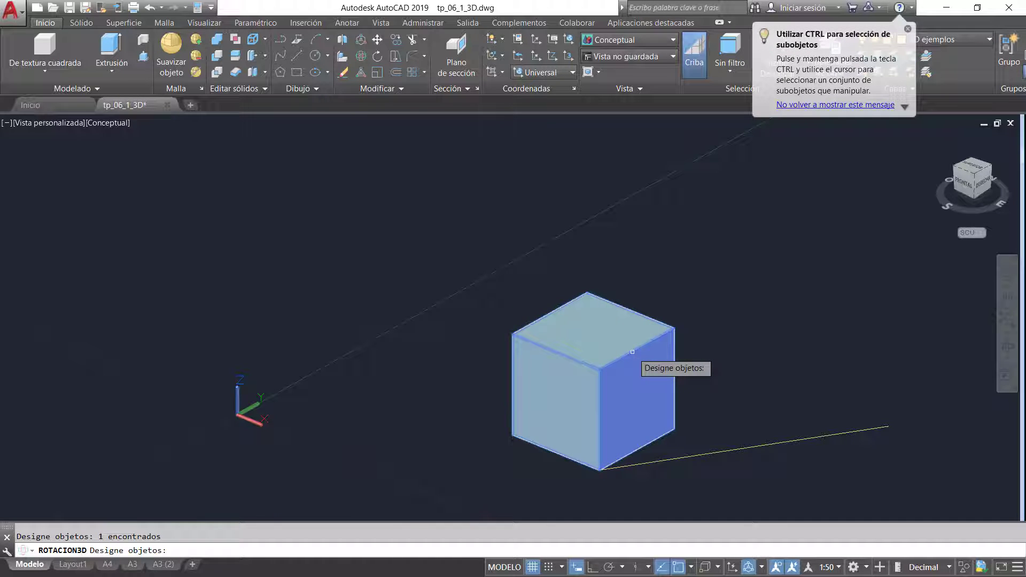
key(Return)
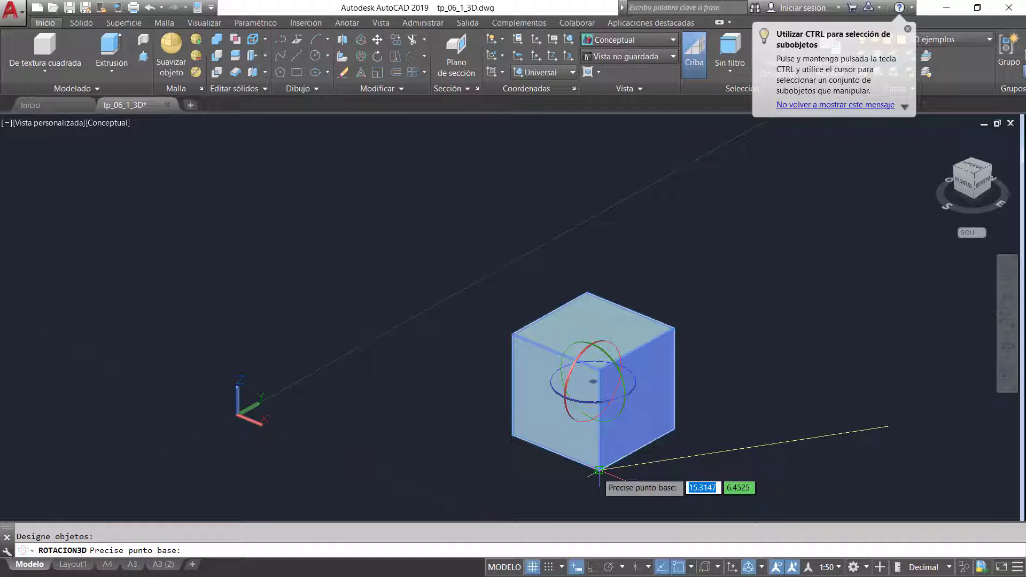
click(600, 470)
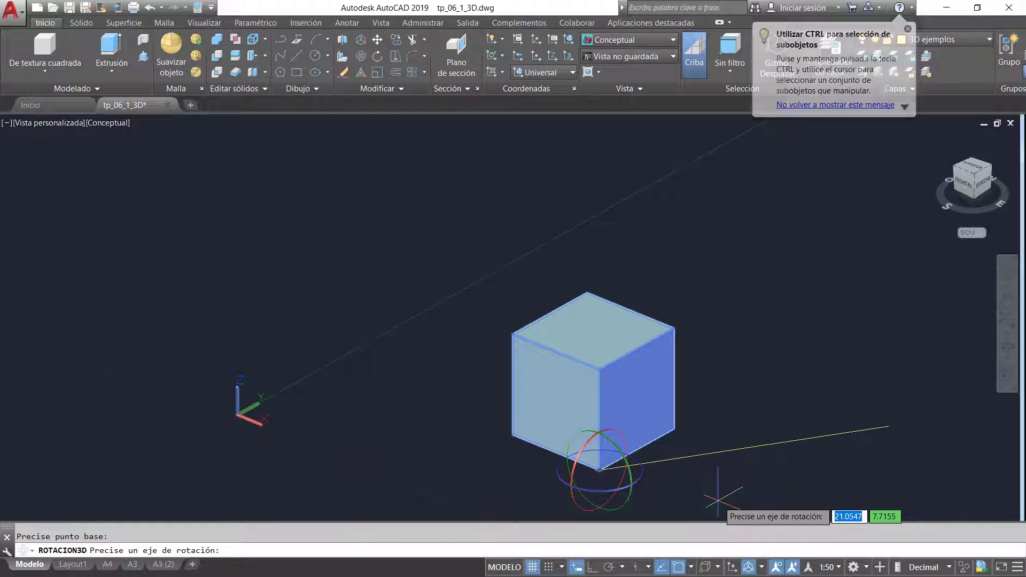
click(637, 481)
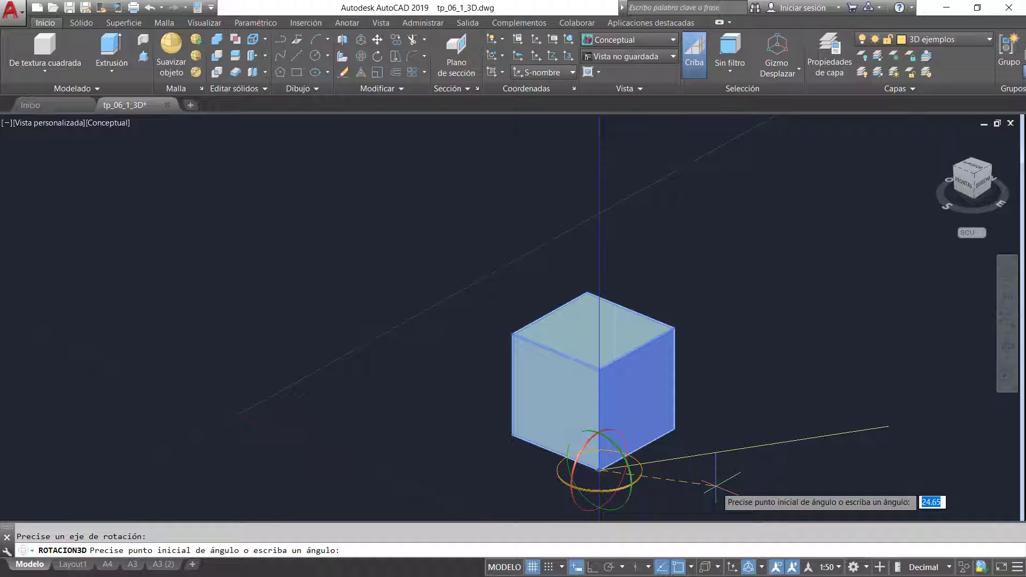
click(674, 429)
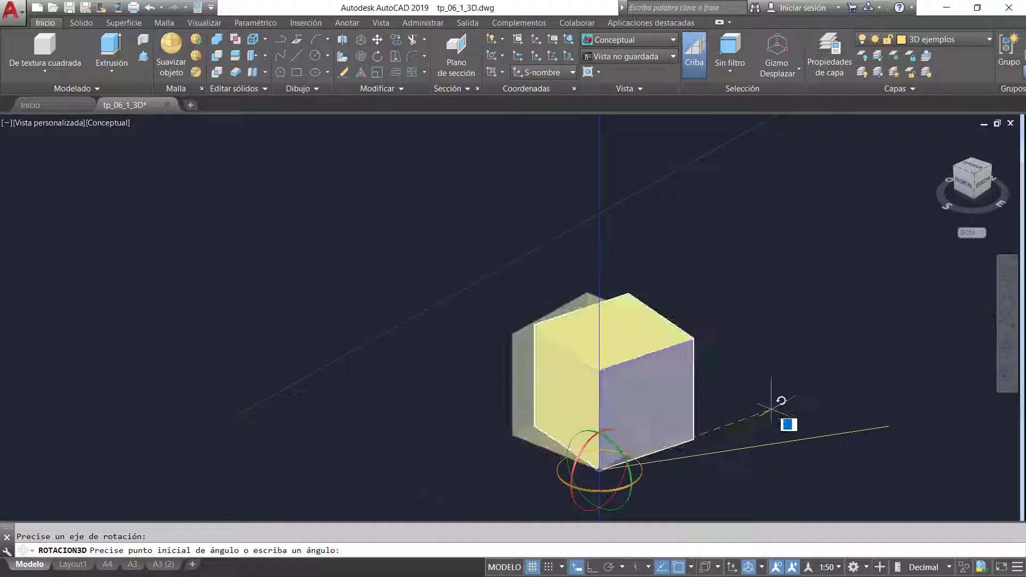
click(888, 425)
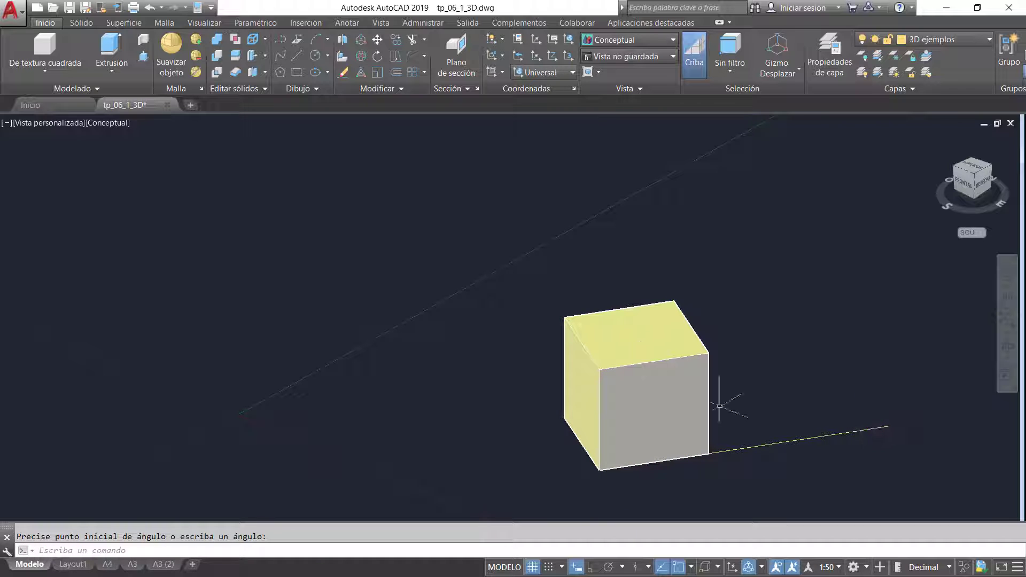
With ortho on, draw a 2-unit vertical line up from the reference line's far end and connect its top to the cube's lower front corner
key(Delete)
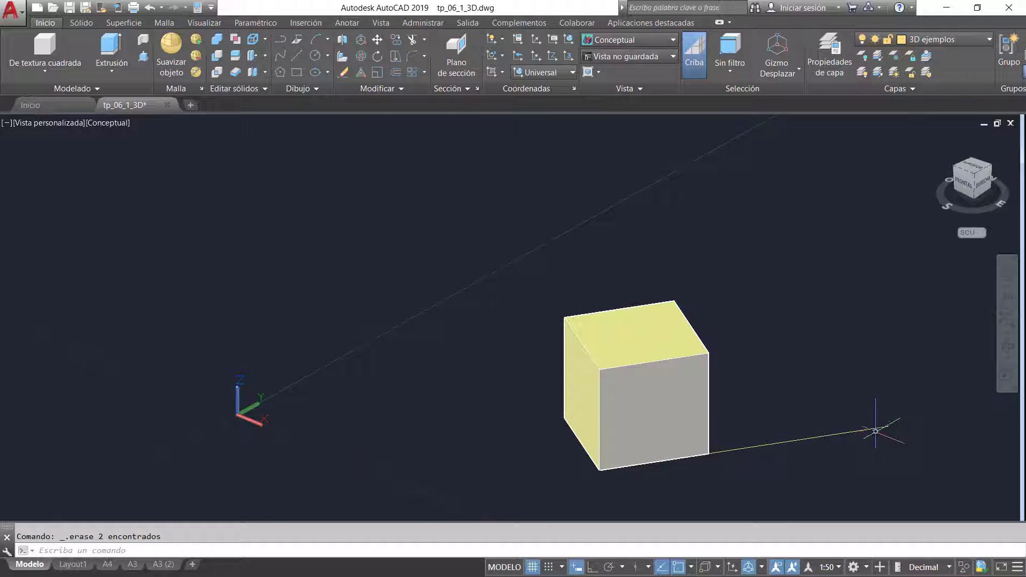
click(295, 54)
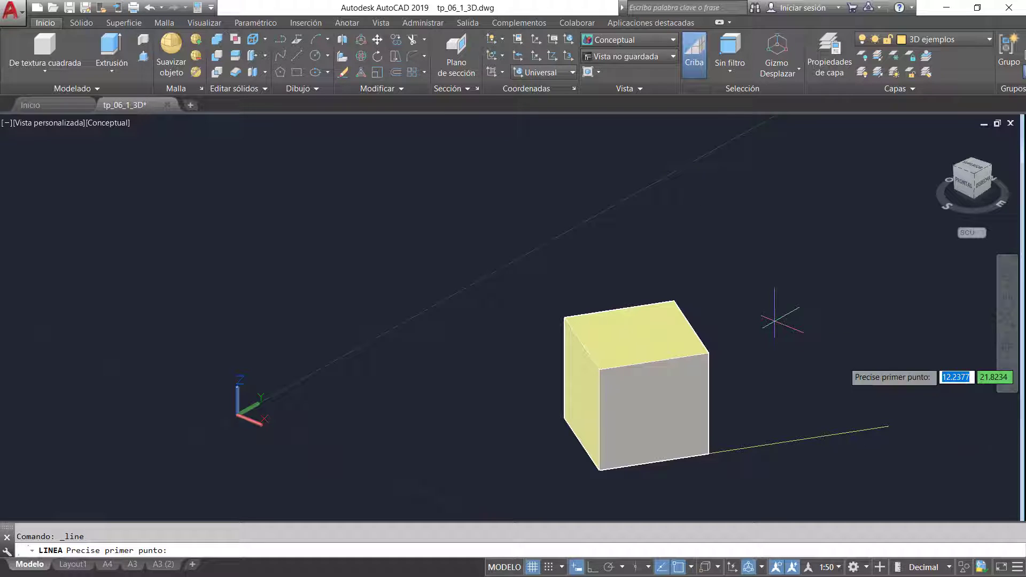
click(888, 426)
click(593, 567)
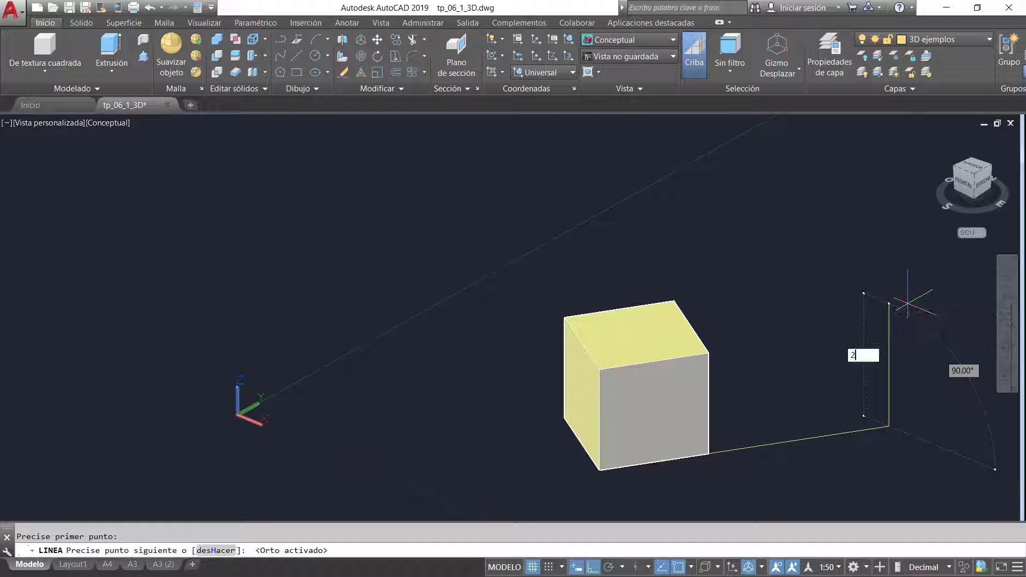
key(Return)
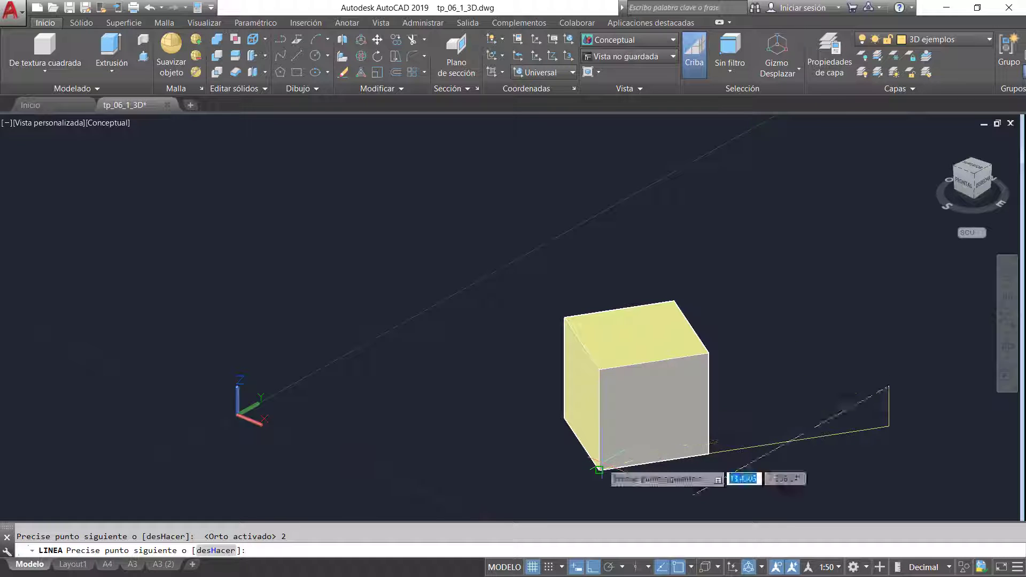
click(599, 469)
key(Return)
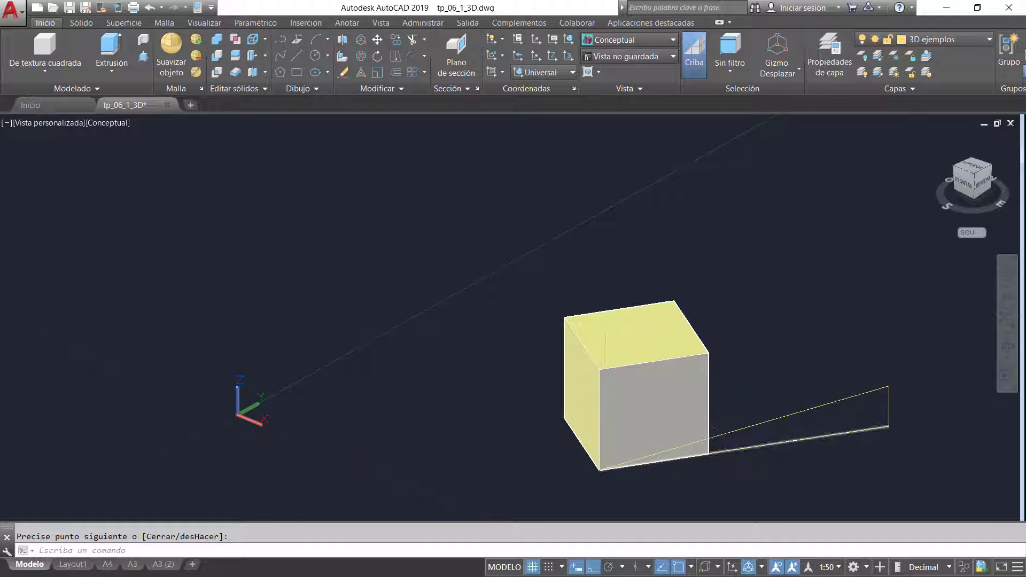
Set up 3D Rotate on the cube with its lower front corner as base point and the World Y axis as rotation axis
click(1007, 346)
drag(894, 436, 776, 440)
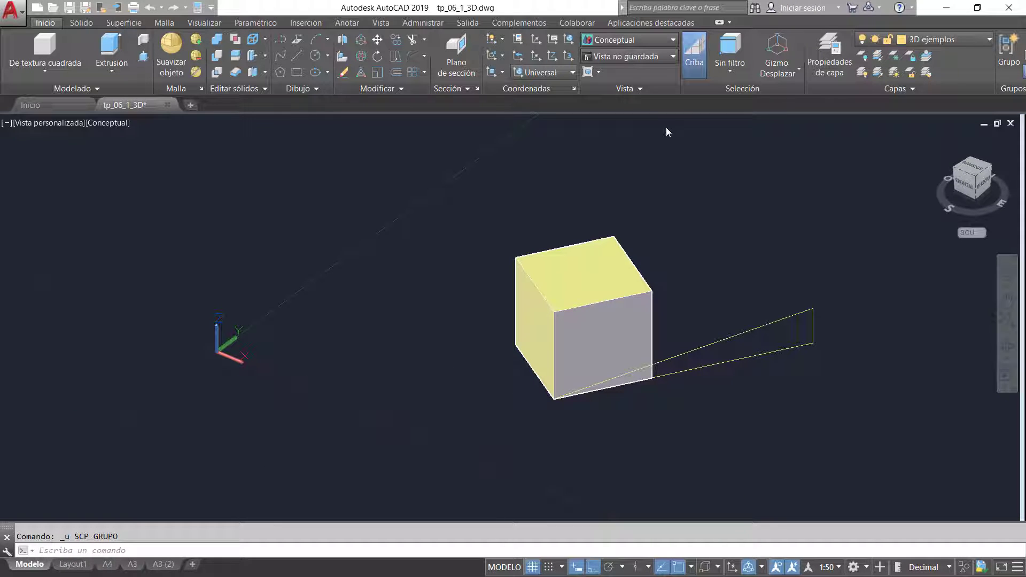
click(362, 56)
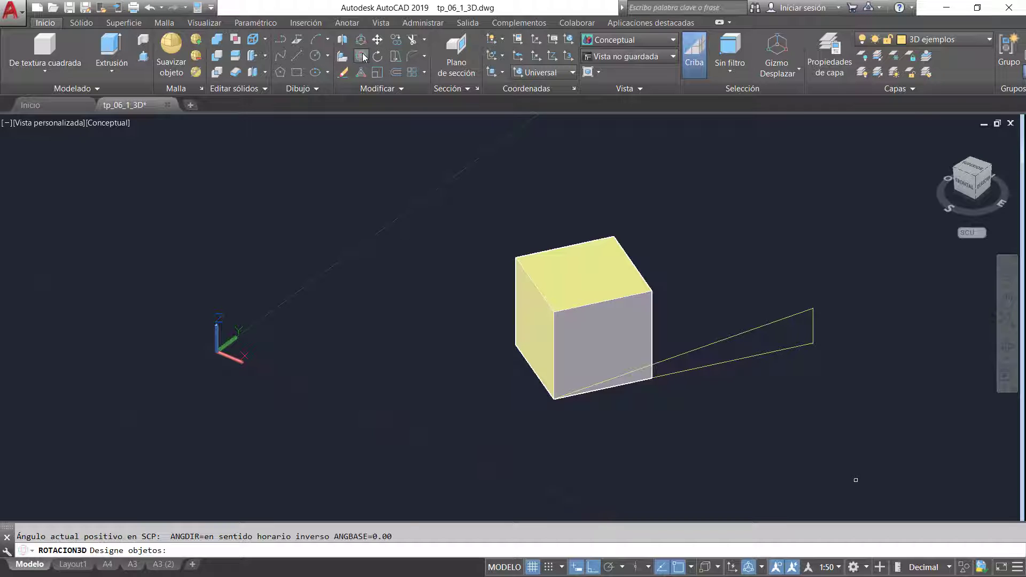
click(616, 293)
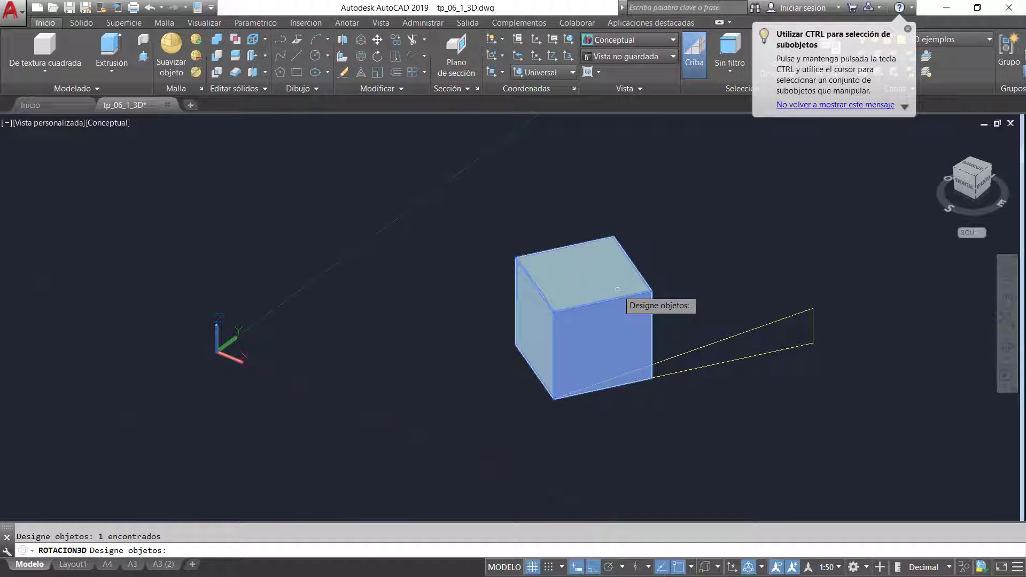
key(Return)
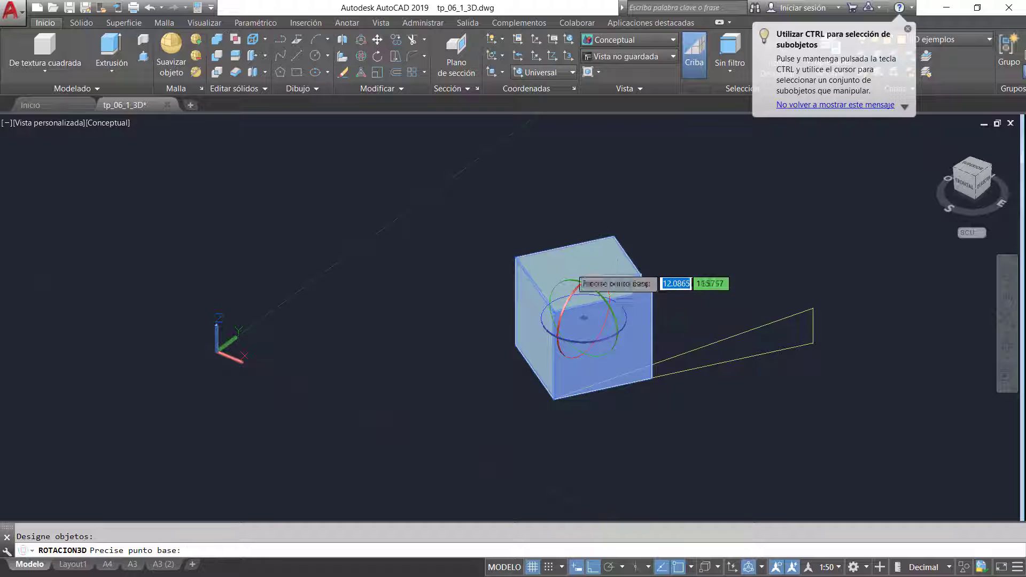
click(554, 398)
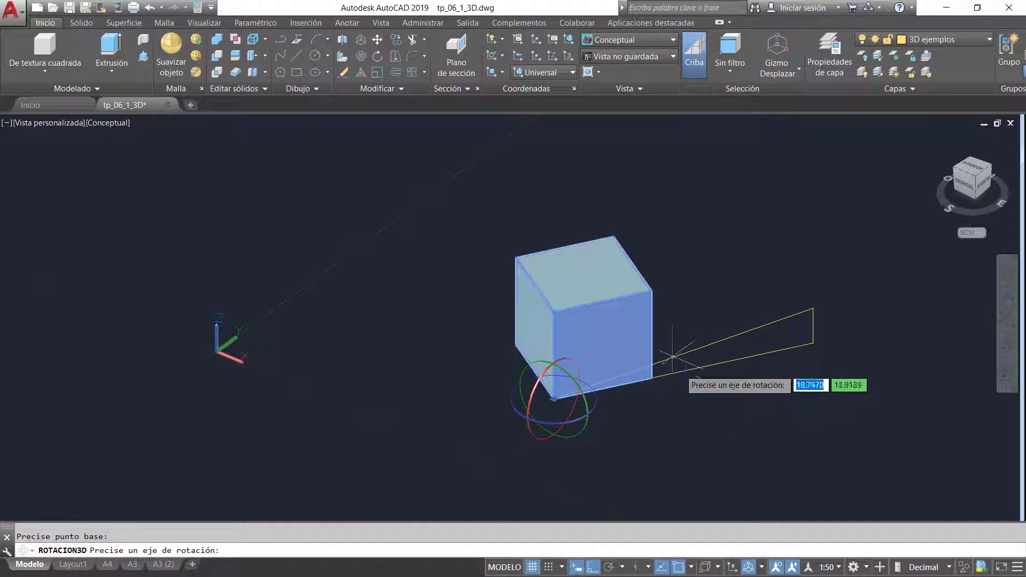
click(1007, 345)
drag(877, 362, 654, 193)
right_click(654, 193)
click(700, 199)
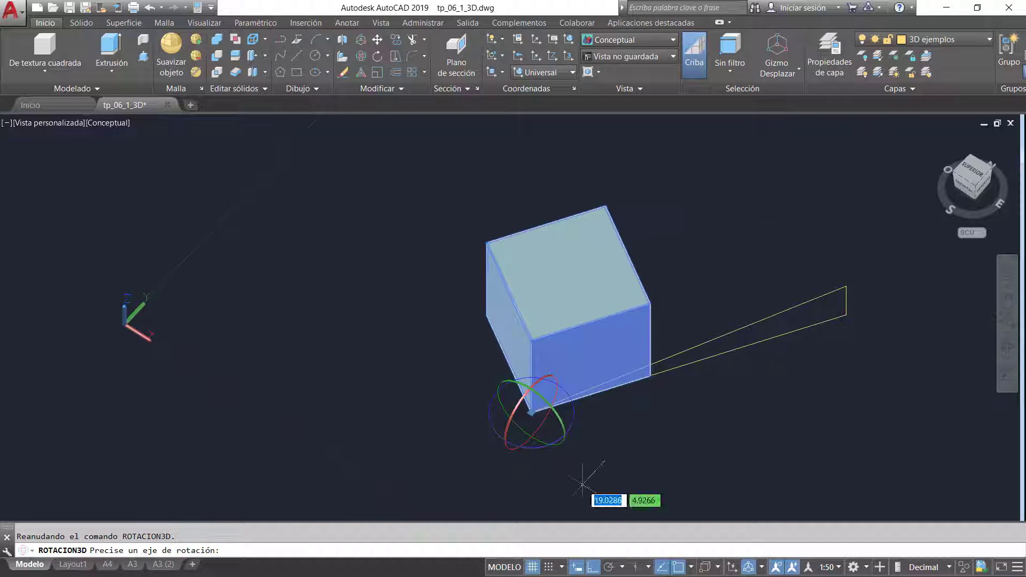
click(560, 423)
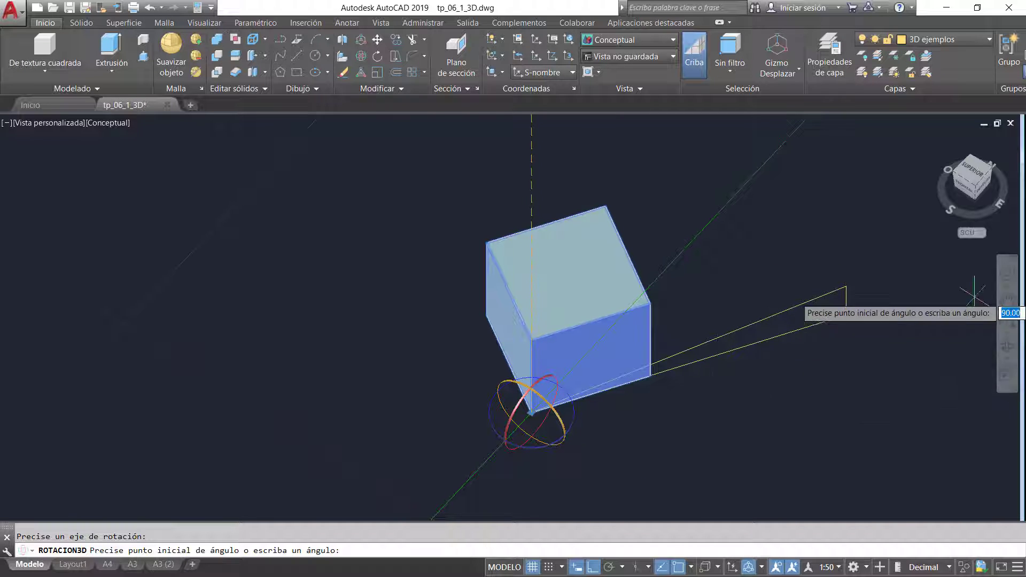
Turn ortho off and try to tilt the cube about the World Y axis so its bottom edge follows the sloping line
click(1007, 344)
drag(876, 350, 794, 300)
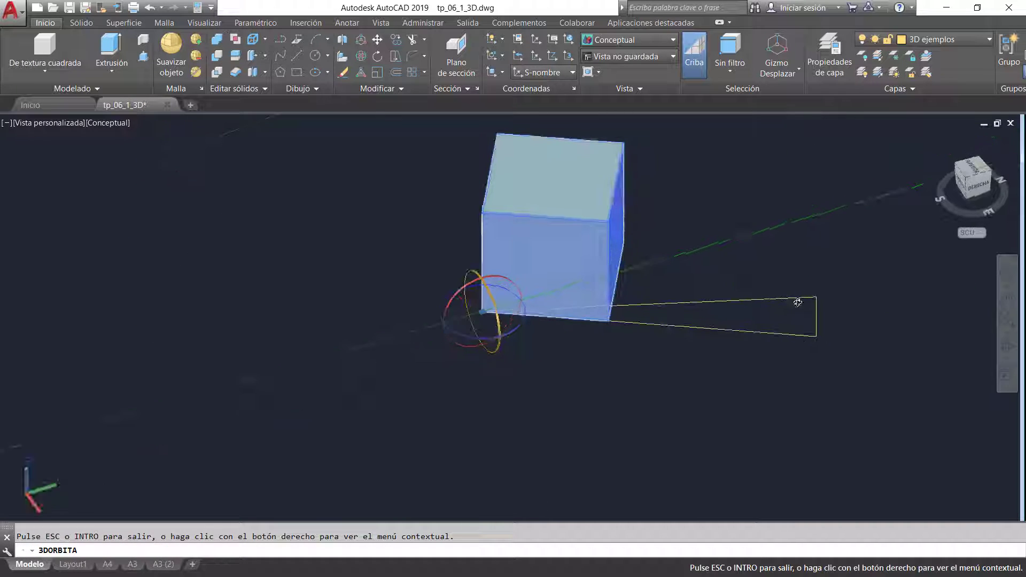
right_click(827, 272)
click(852, 279)
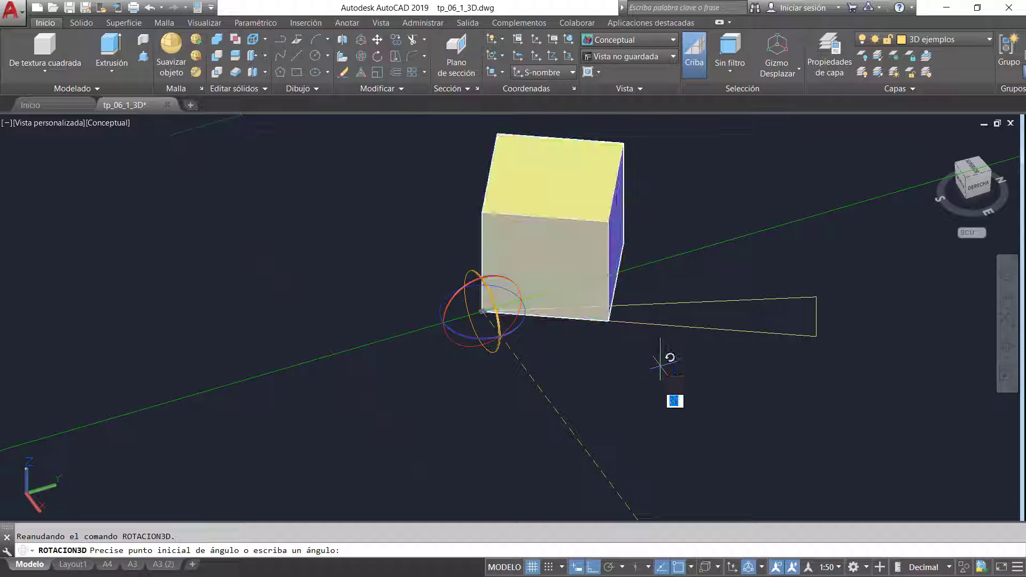
click(592, 568)
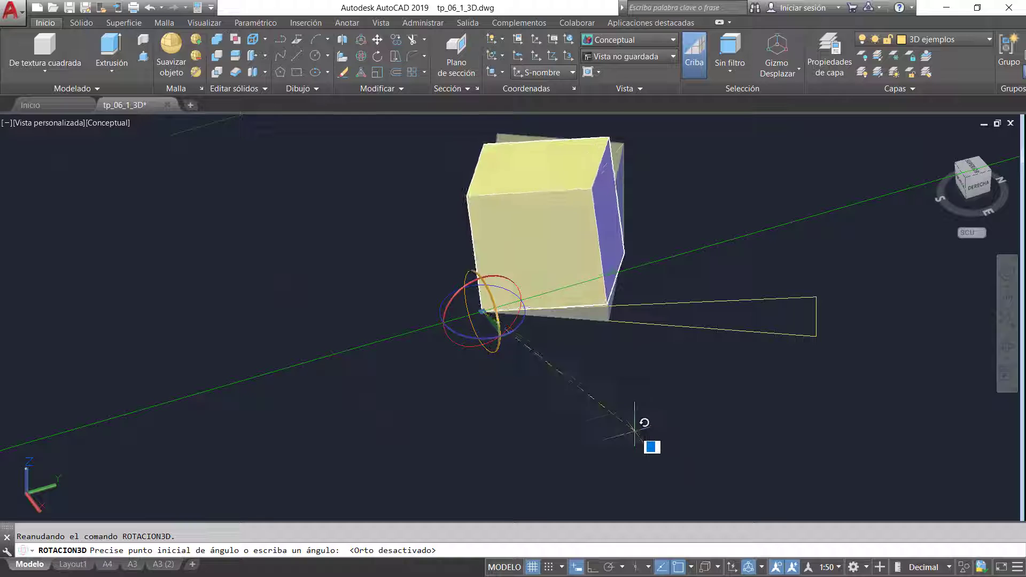
click(650, 446)
Orbit around the tilted cube to check it against the sloping line and undo the 3D rotation
click(1007, 345)
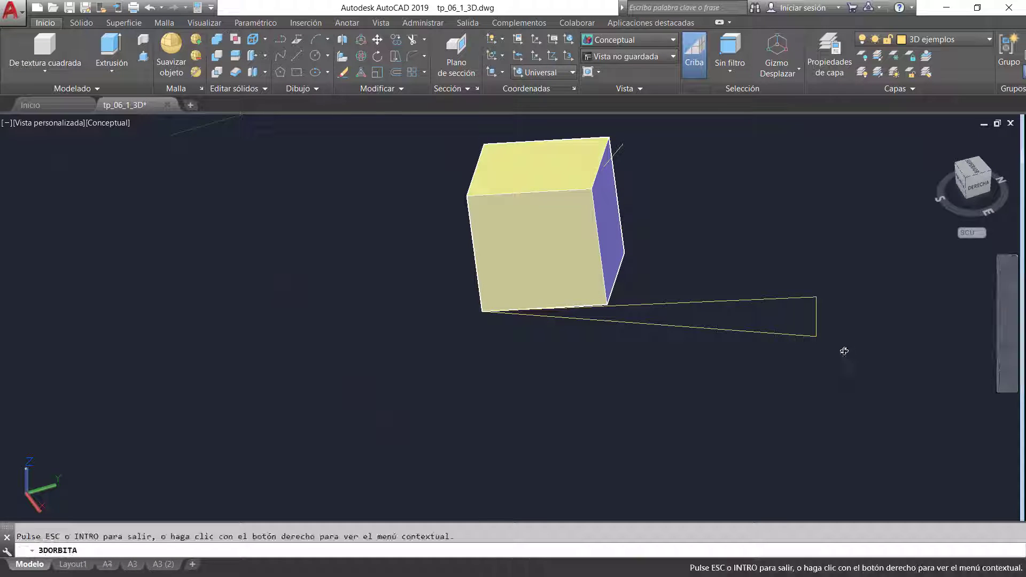
drag(845, 351, 891, 311)
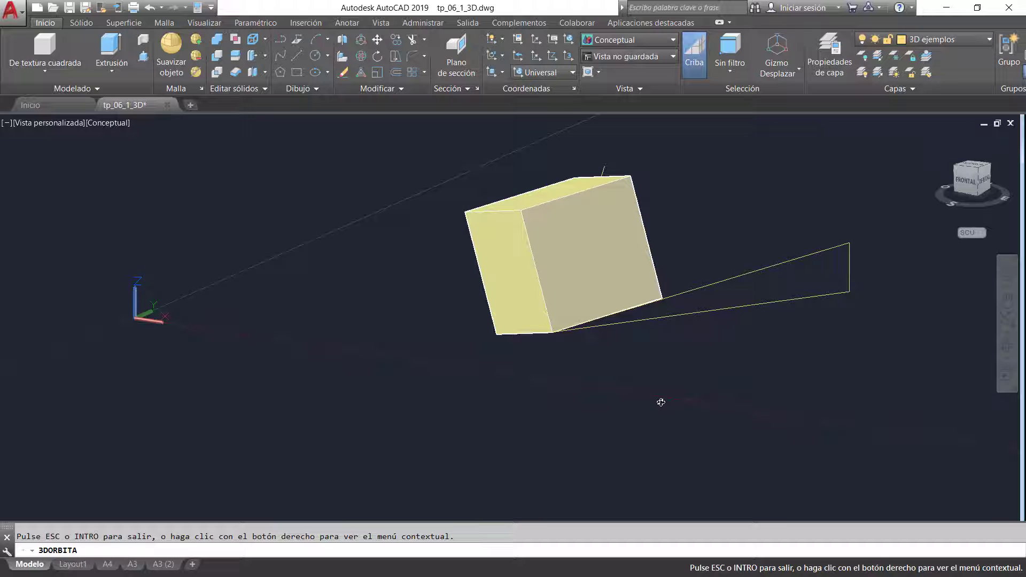
key(Escape)
key(ctrl+z)
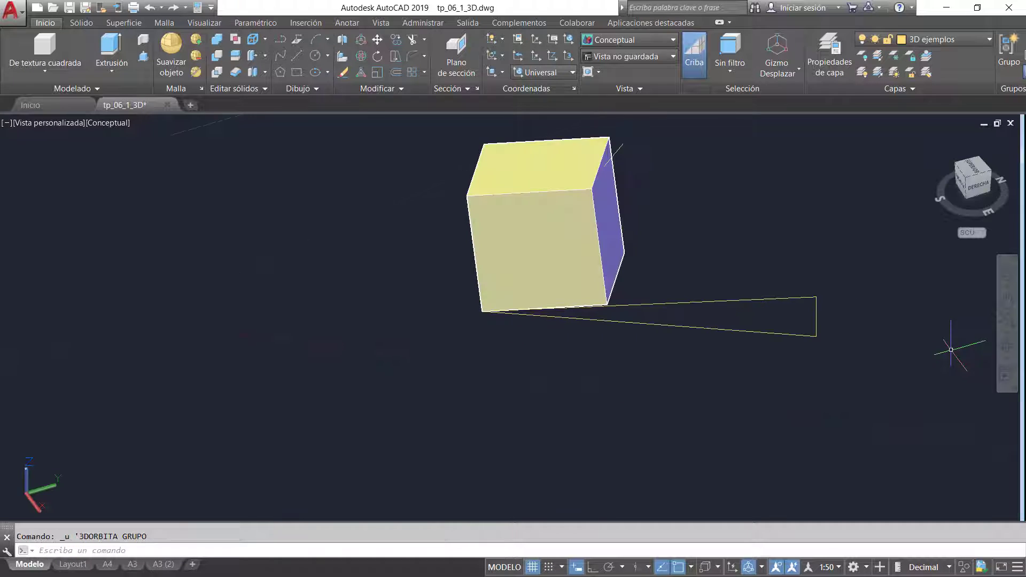
scroll(298, 349, down, 4)
scroll(392, 372, up, 3)
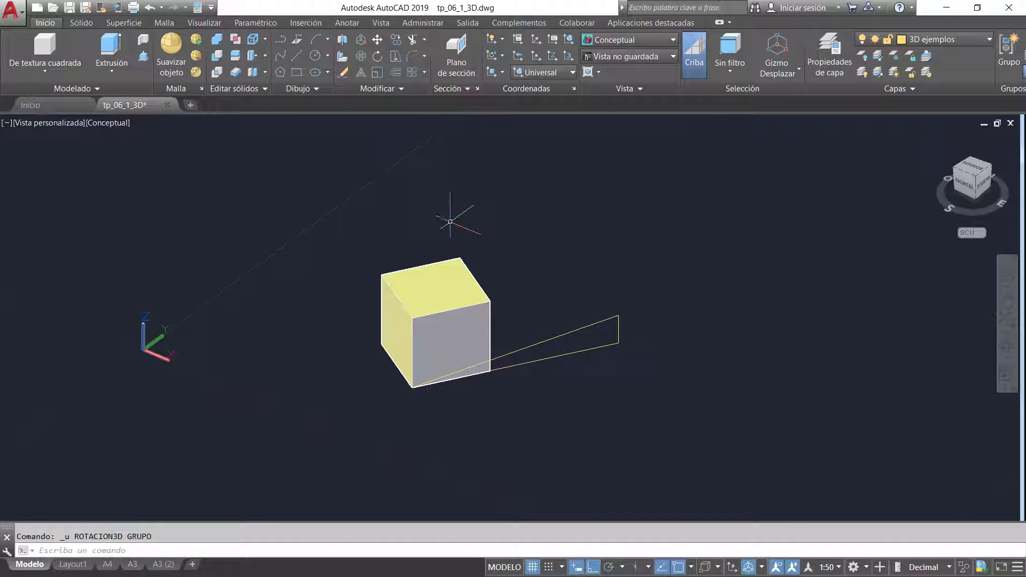
scroll(104, 356, up, 2)
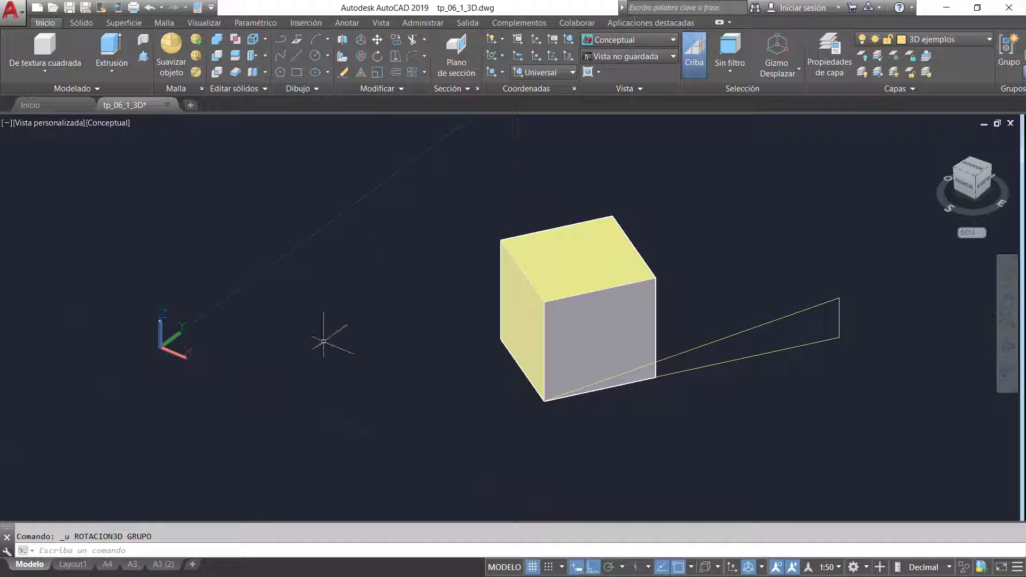
Define a three-point UCS with its origin at the cube's lower front corner and X and Y along the two adjoining bottom edges
click(568, 56)
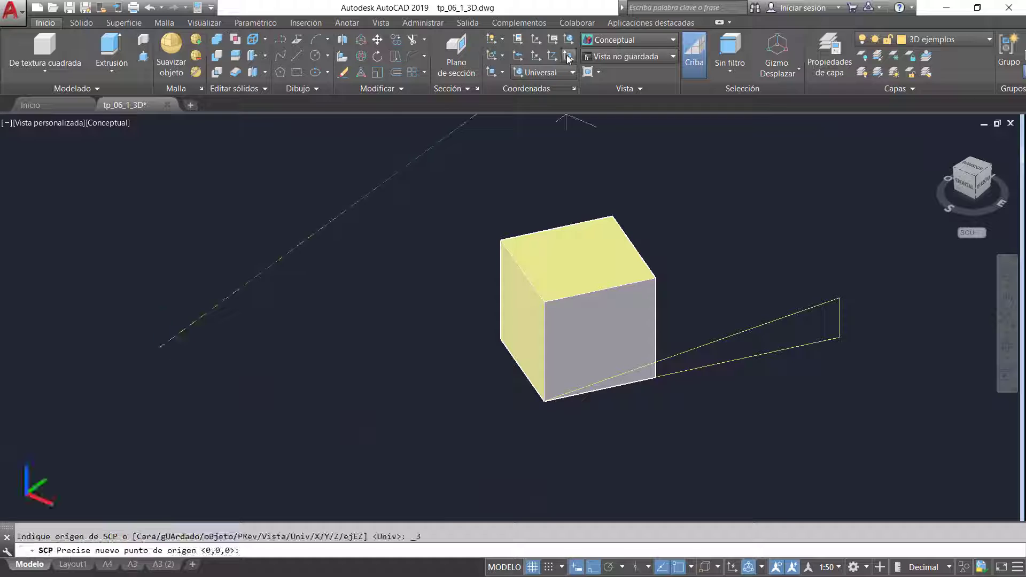
click(543, 400)
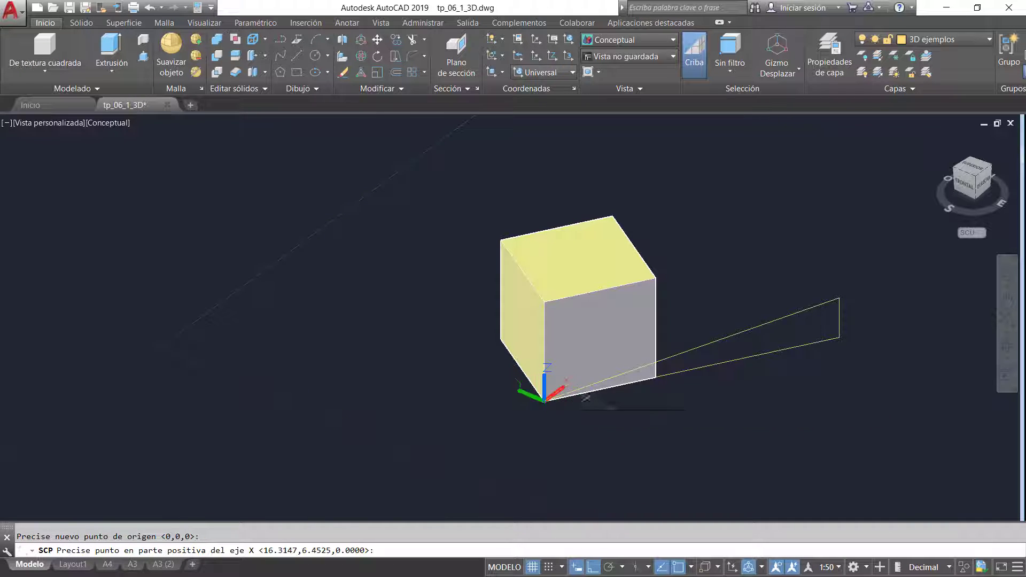
click(646, 380)
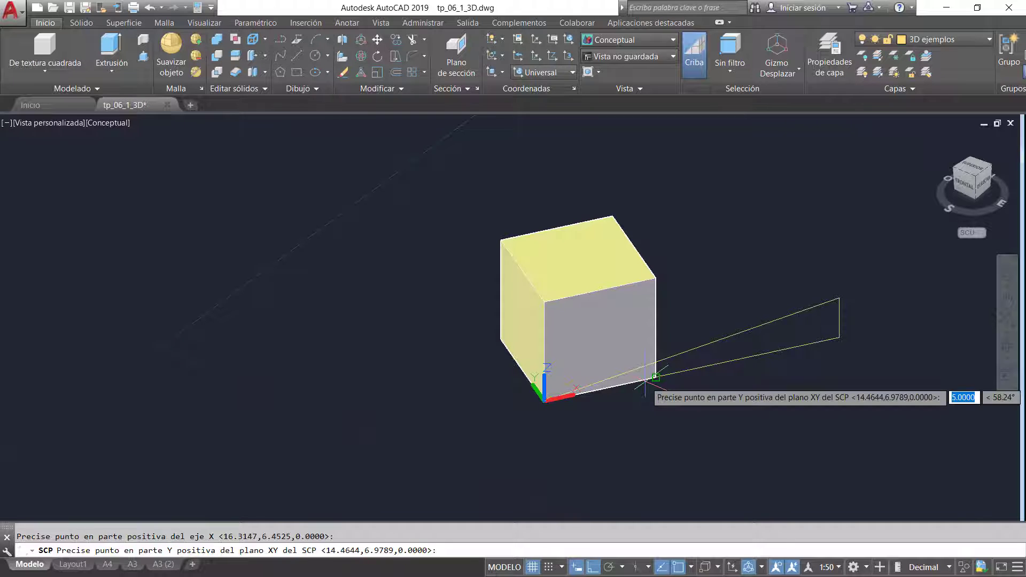
click(501, 340)
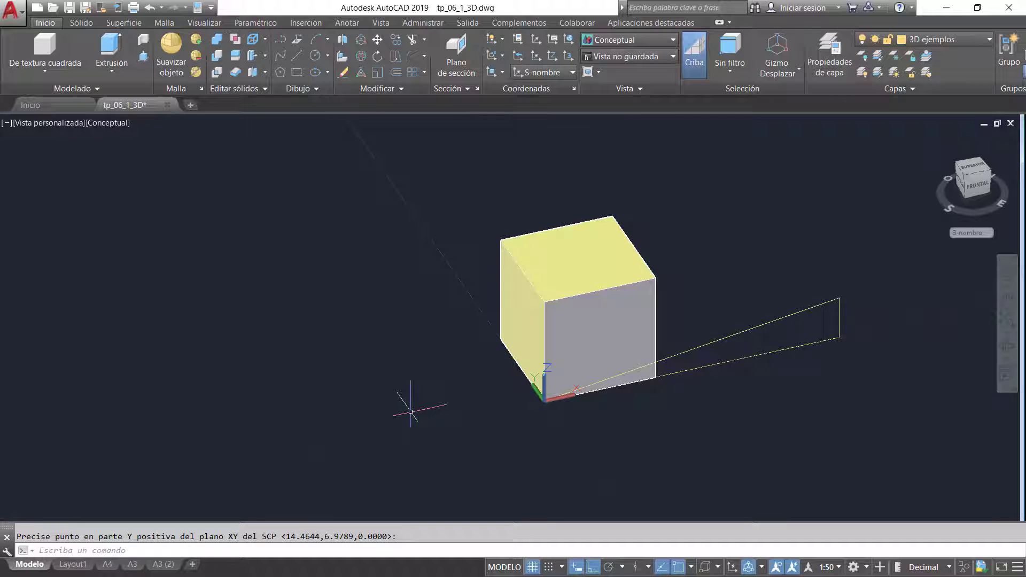
With ortho off, 3D Rotate the cube about the new Y axis from its lower front corner, aligning its bottom edge with the sloping line's upper endpoint
click(363, 56)
click(598, 252)
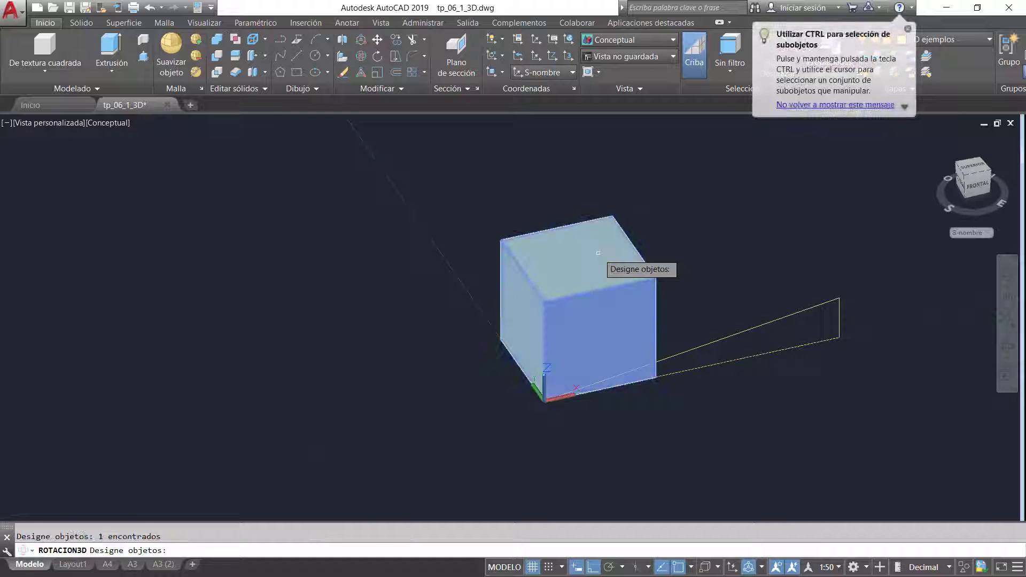
key(Return)
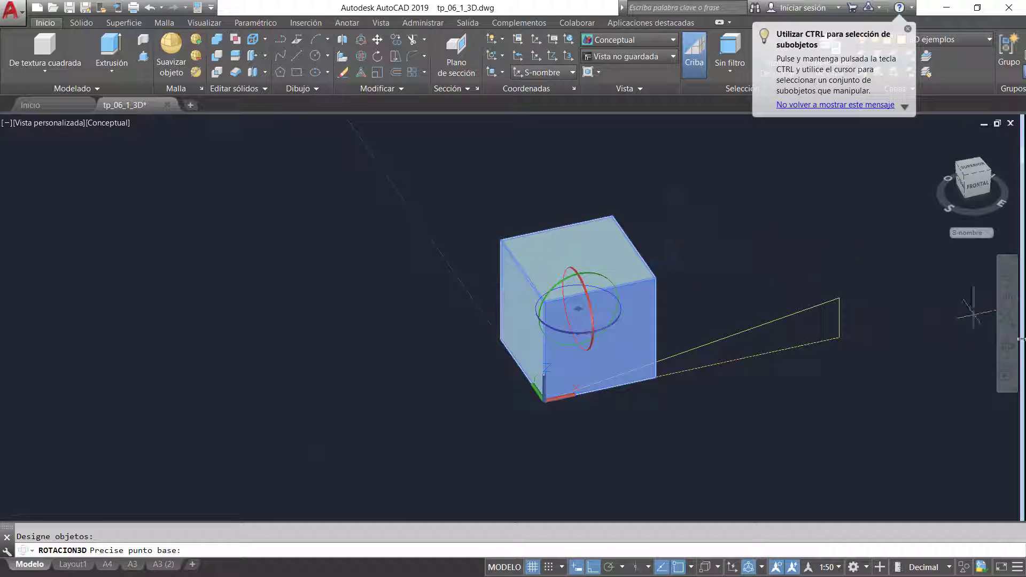
click(544, 402)
shift+middle_drag(776, 402, 746, 402)
right_click(747, 401)
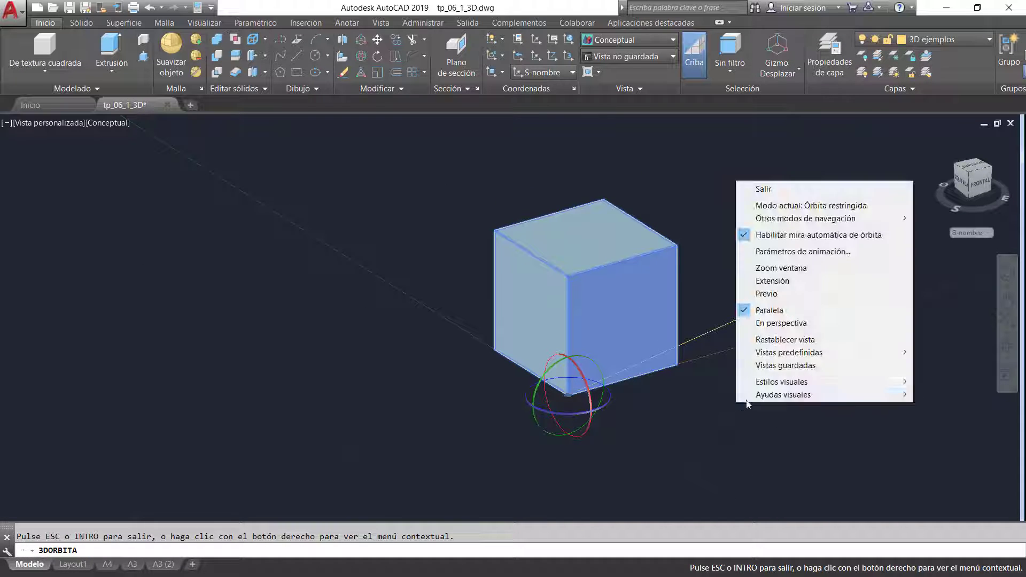
right_click(538, 400)
click(536, 403)
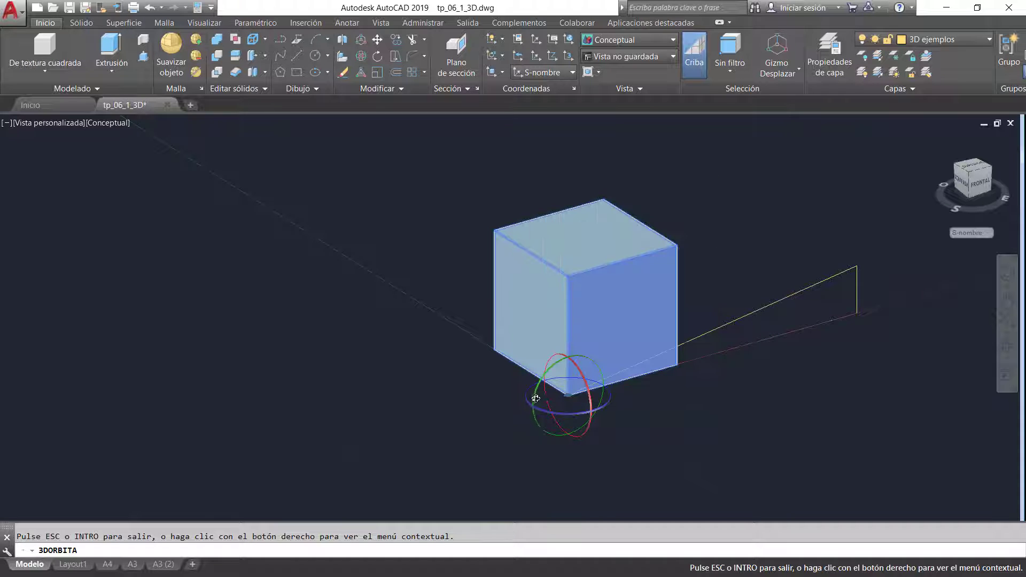
click(535, 401)
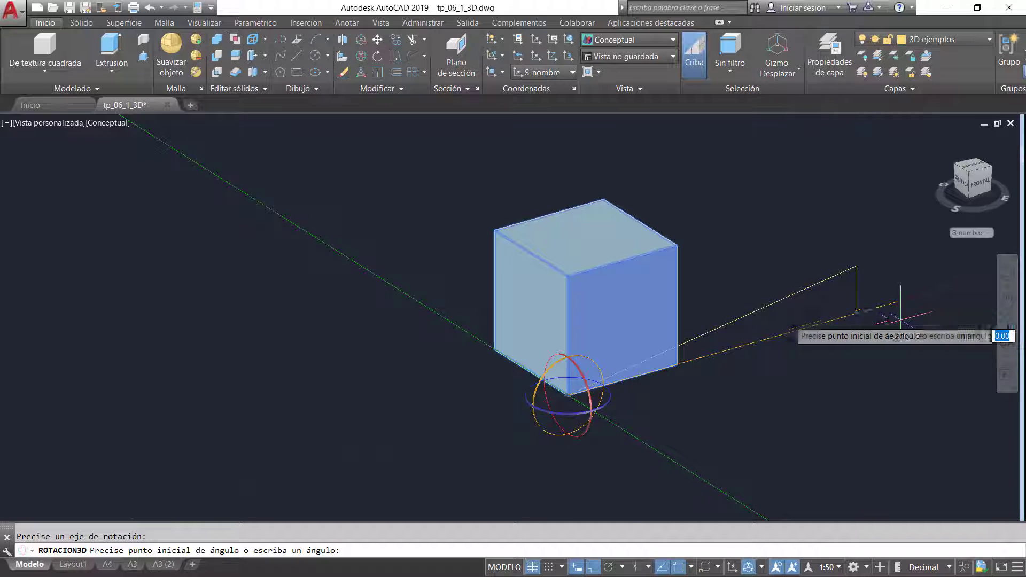
click(593, 571)
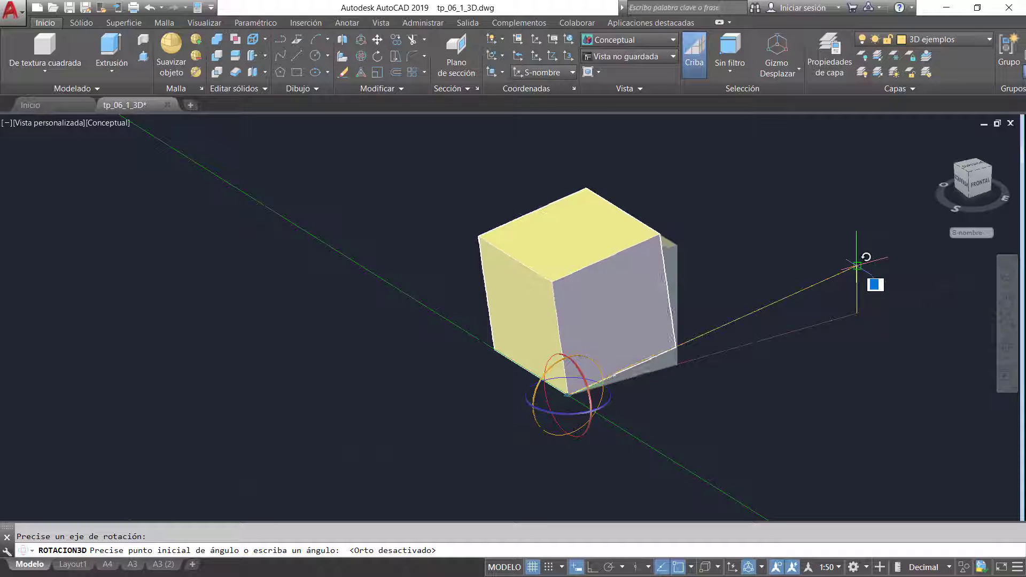
key(Escape)
Erase the short stray line beside the cube's upper rear corner
shift+middle_drag(833, 377, 791, 425)
click(615, 170)
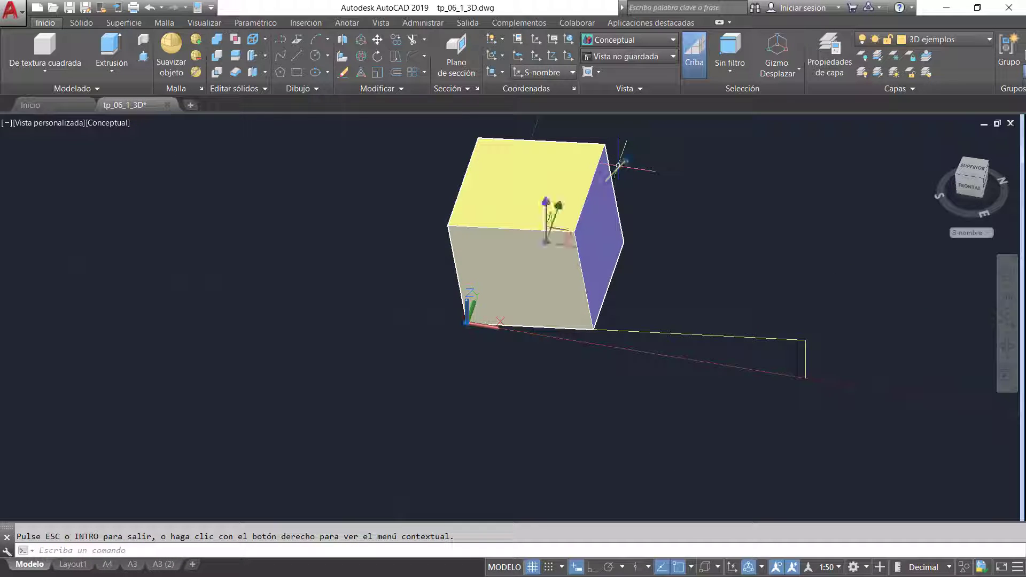
scroll(640, 434, down, 4)
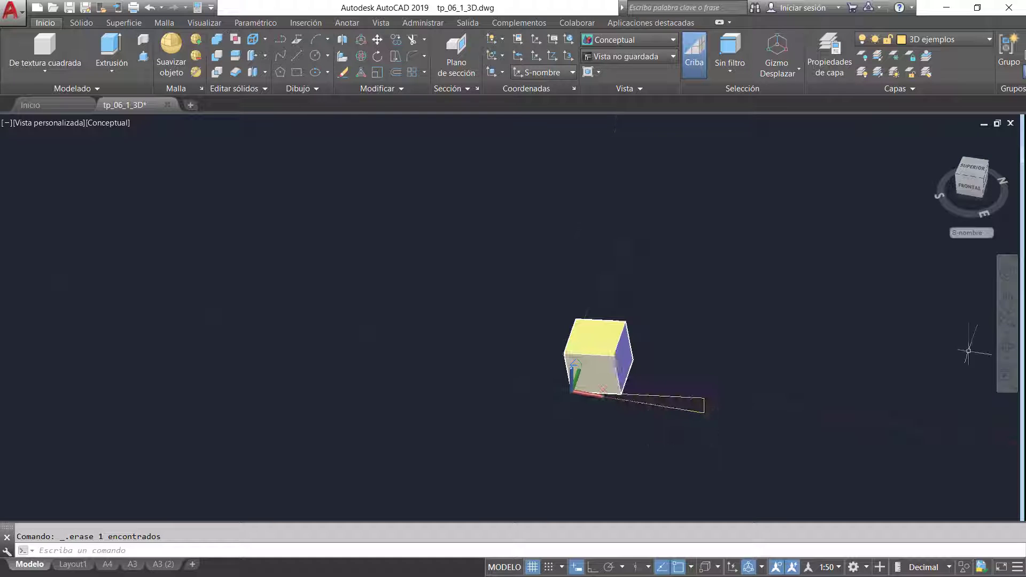
Inspect the tilted cube's alignment with the sloping line and restore the World coordinate system
click(1007, 347)
drag(823, 414, 644, 370)
key(Escape)
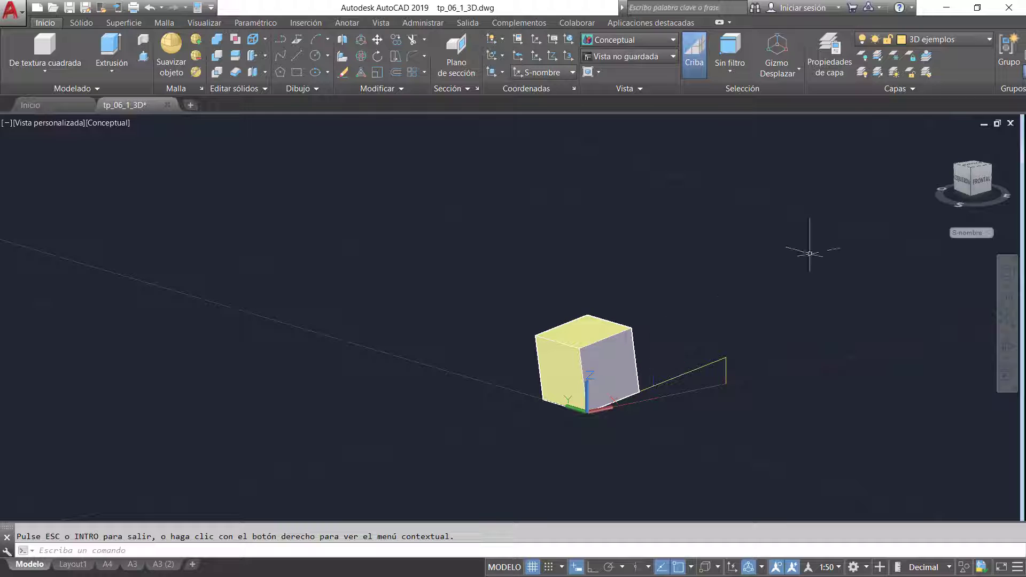
click(1008, 346)
drag(721, 342, 676, 275)
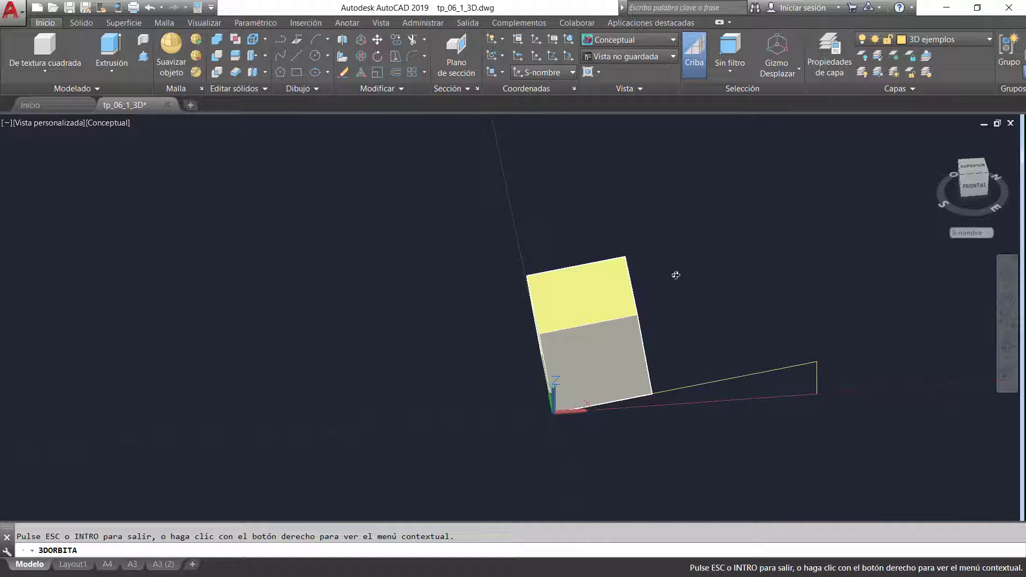
right_click(676, 275)
click(694, 280)
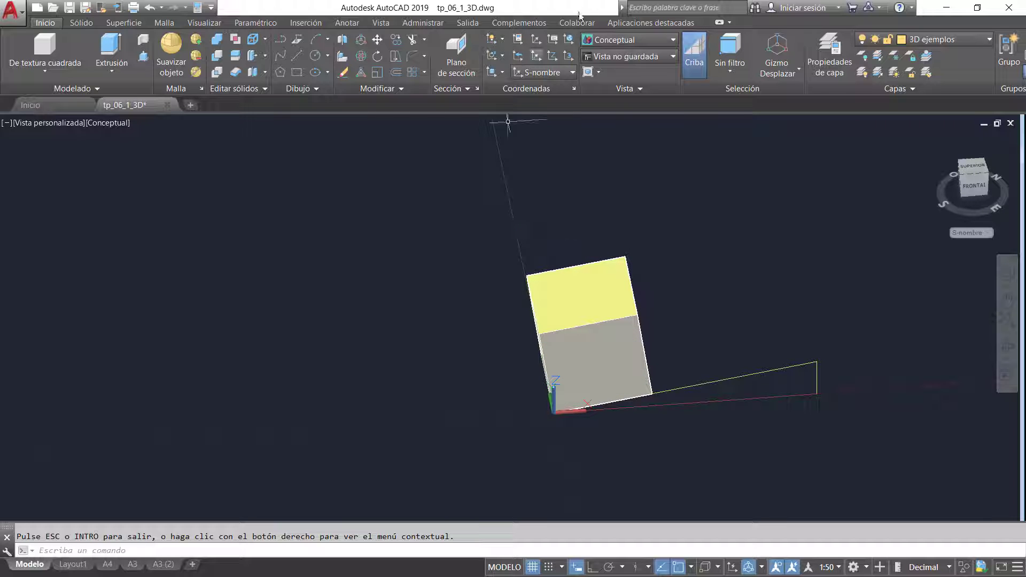
click(570, 41)
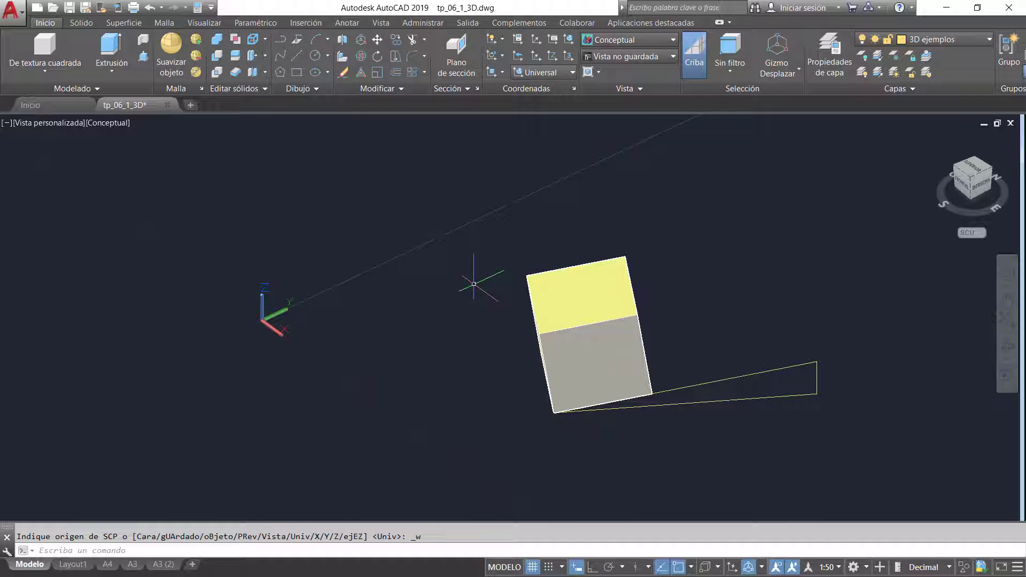
With ortho on, draw a long vertical line straight down from the upright cube's lower front corner
shift+middle_drag(474, 284, 763, 286)
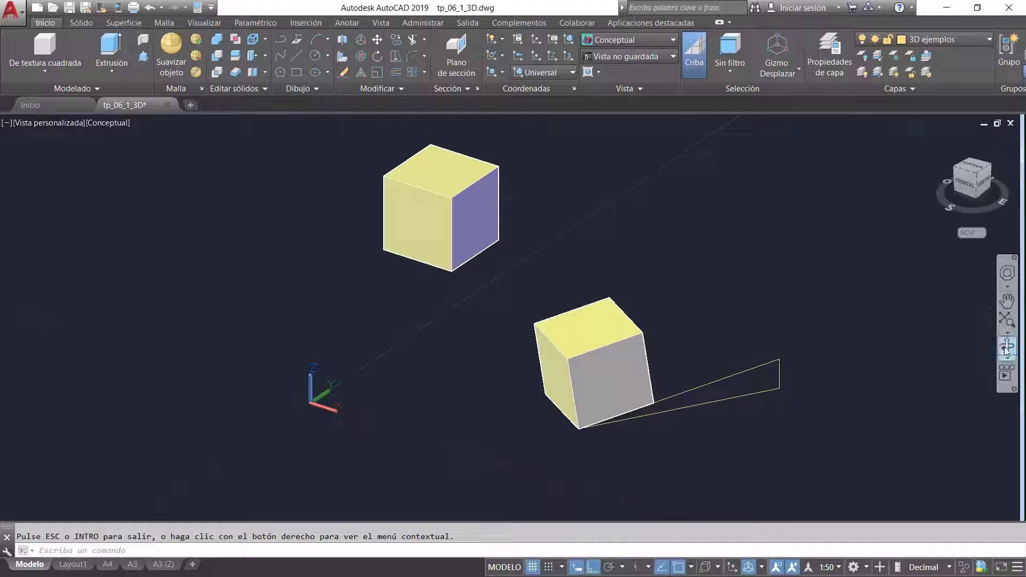
click(1006, 347)
drag(657, 417, 539, 273)
drag(523, 341, 364, 271)
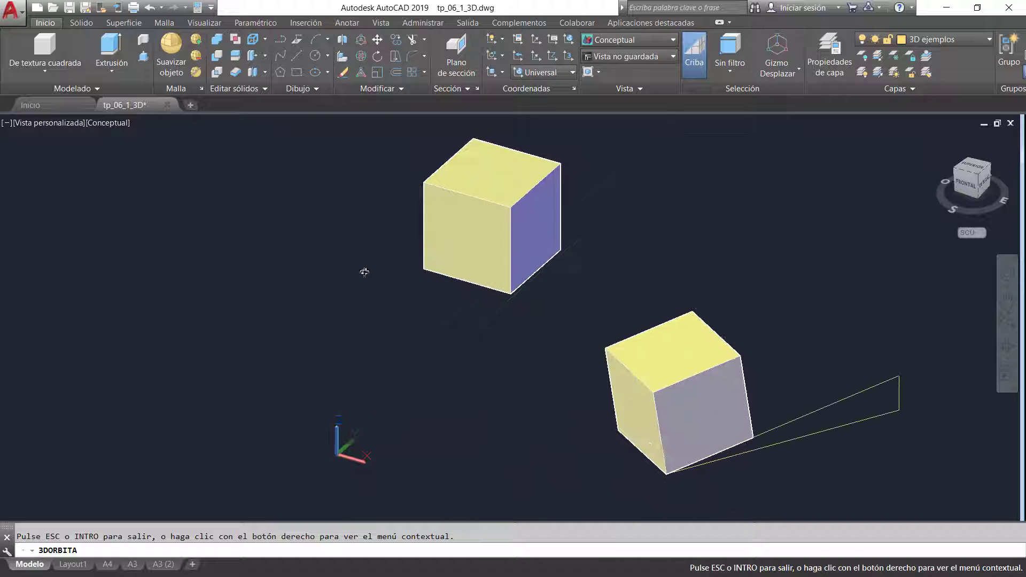
right_click(353, 255)
click(360, 258)
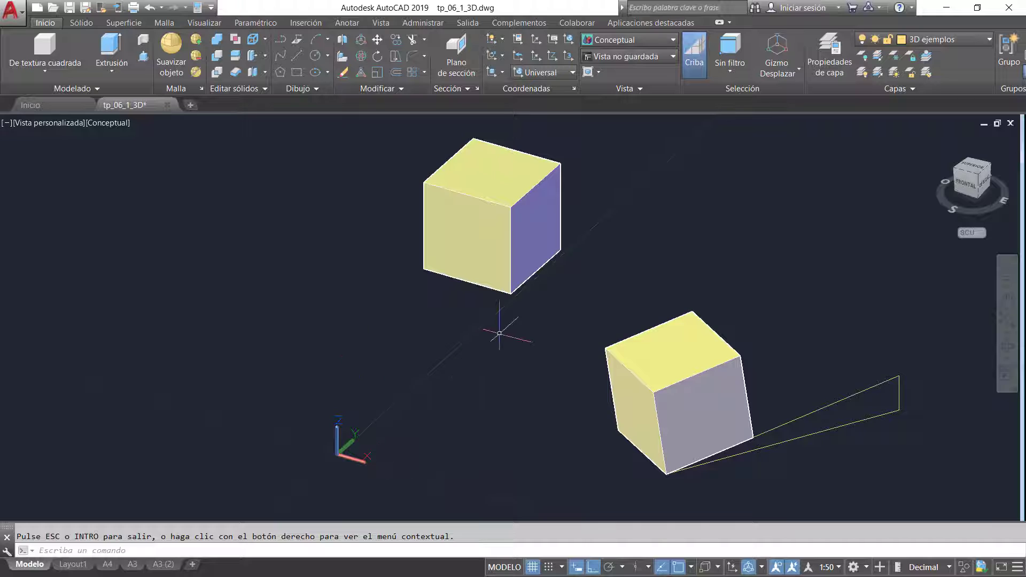
click(298, 57)
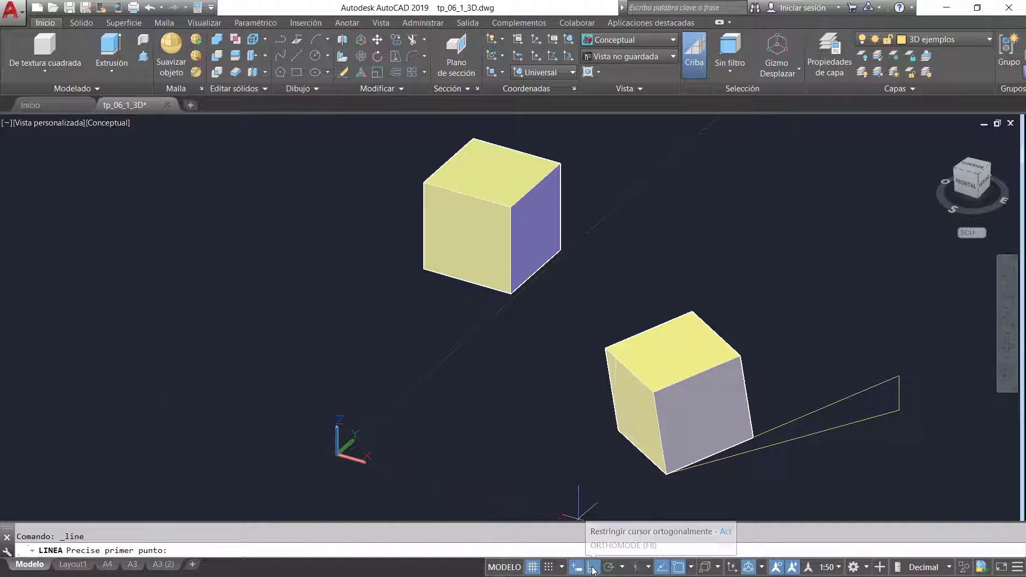
click(512, 293)
scroll(511, 293, down, 5)
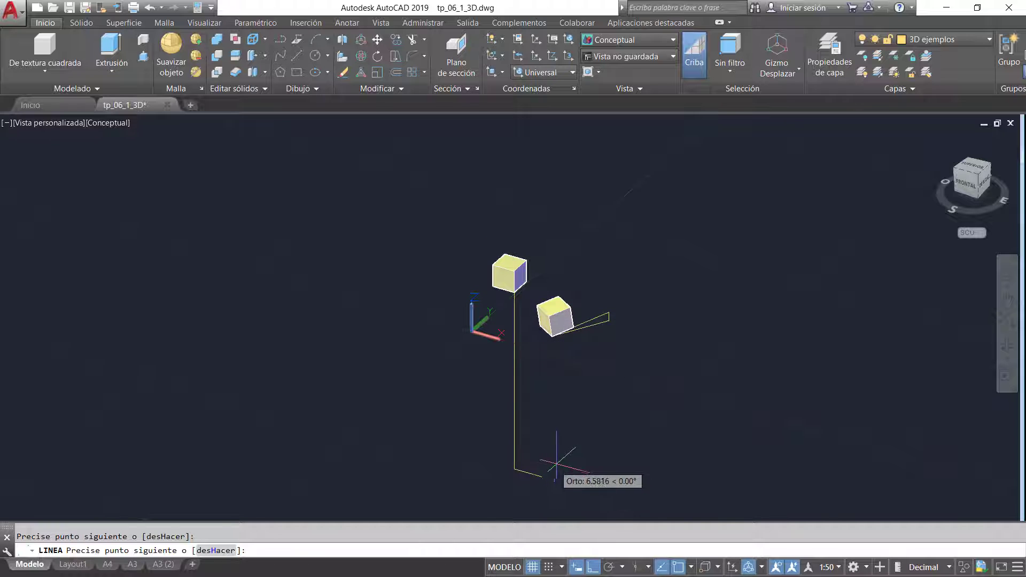
key(Return)
scroll(508, 308, up, 5)
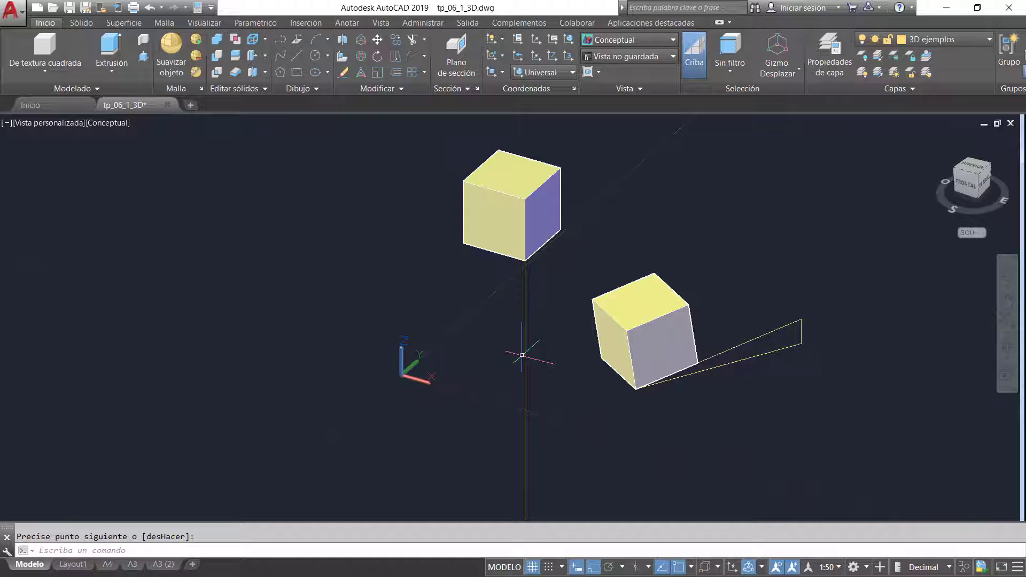
With ortho off and the Perpendicular object snap enabled, draw a line from 0,0,0 perpendicular to the vertical line
click(298, 55)
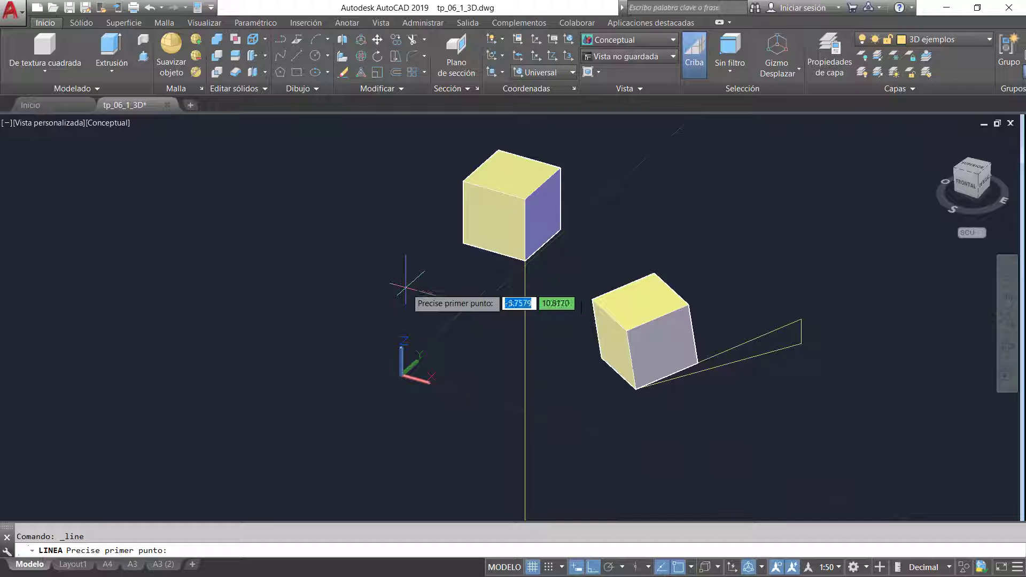
text(0,0,)
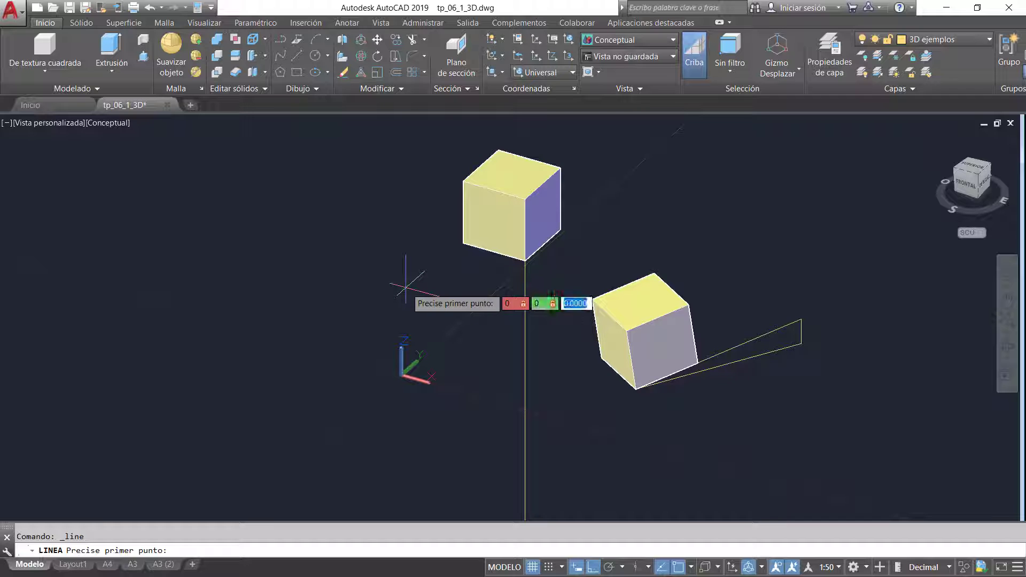
text(0)
key(Return)
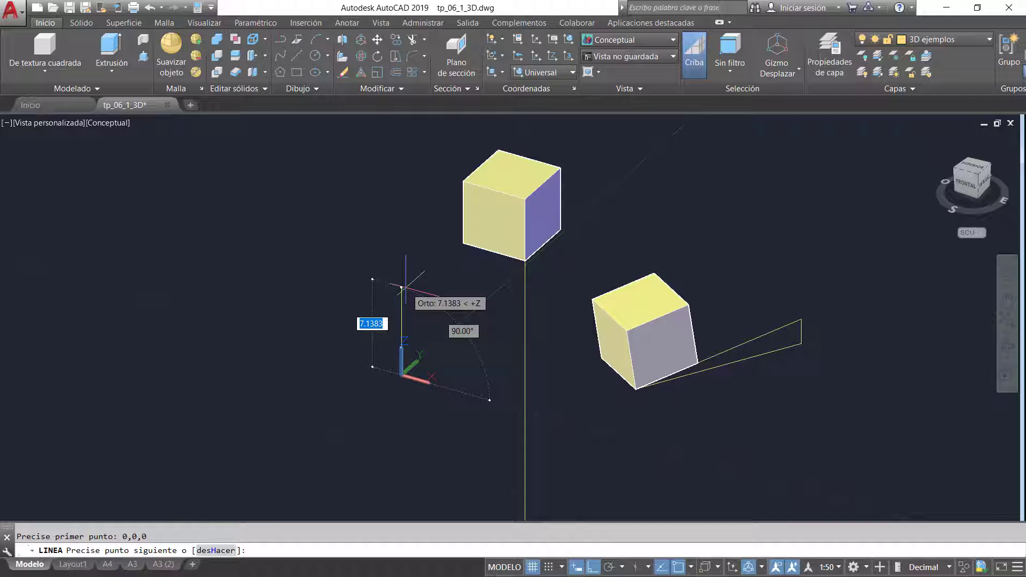
click(593, 567)
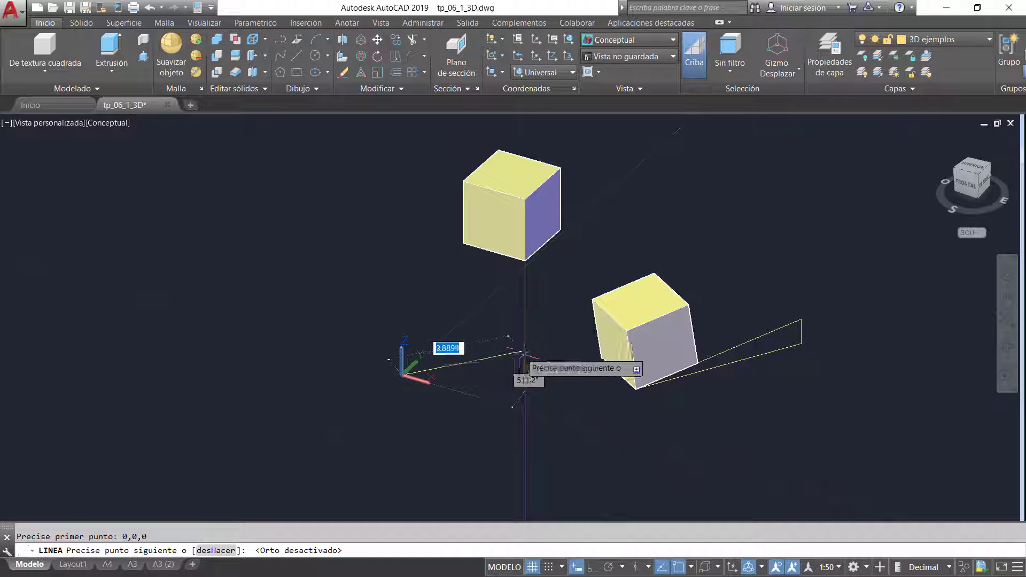
click(691, 567)
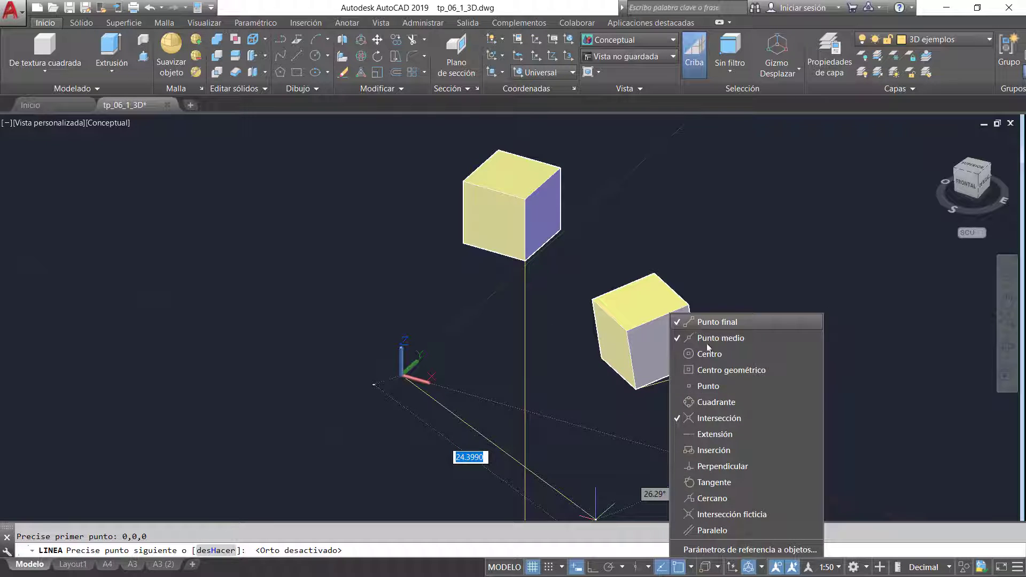
click(600, 425)
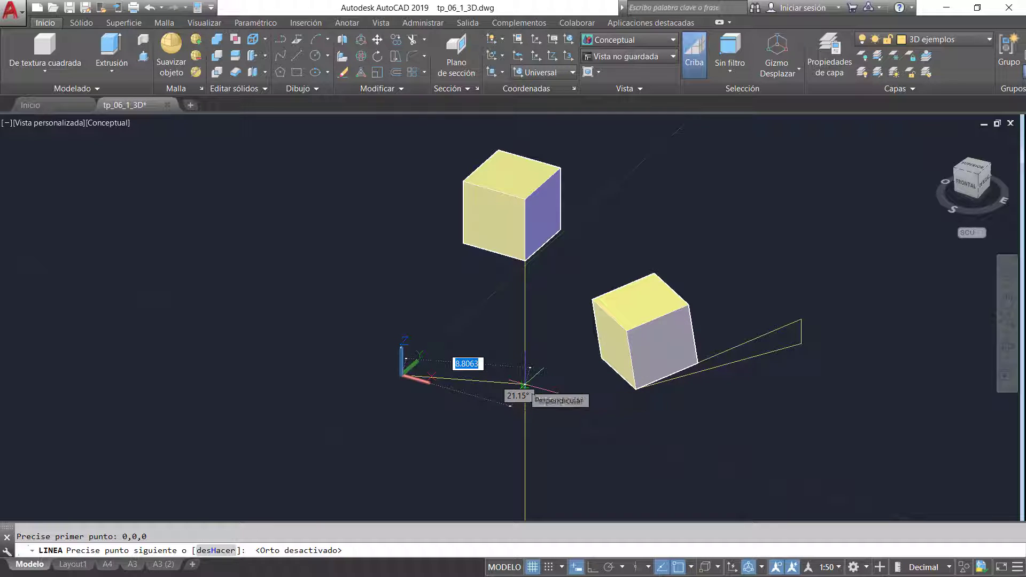
click(524, 383)
key(Return)
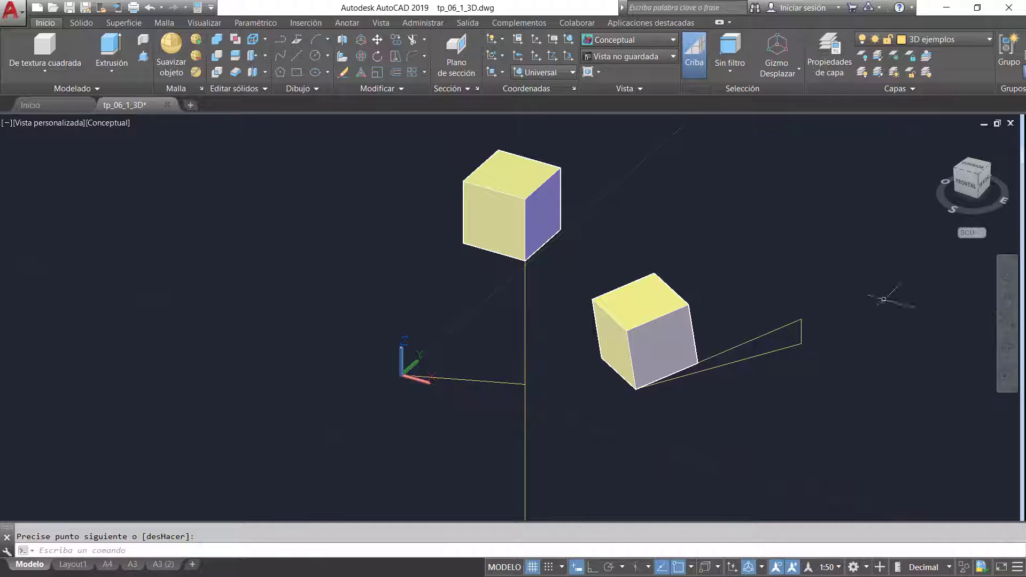
Move the upright cube from its lower front corner to the point where the perpendicular line meets the vertical line
click(1008, 347)
mouse_move(703, 413)
mouse_down()
mouse_move(716, 363)
mouse_move(713, 422)
mouse_up()
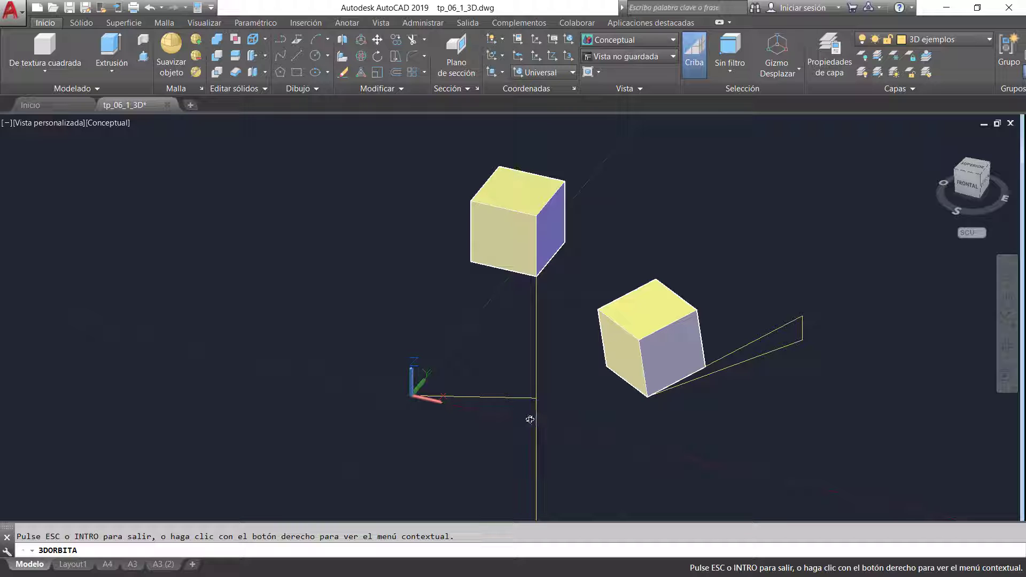
drag(530, 420, 515, 270)
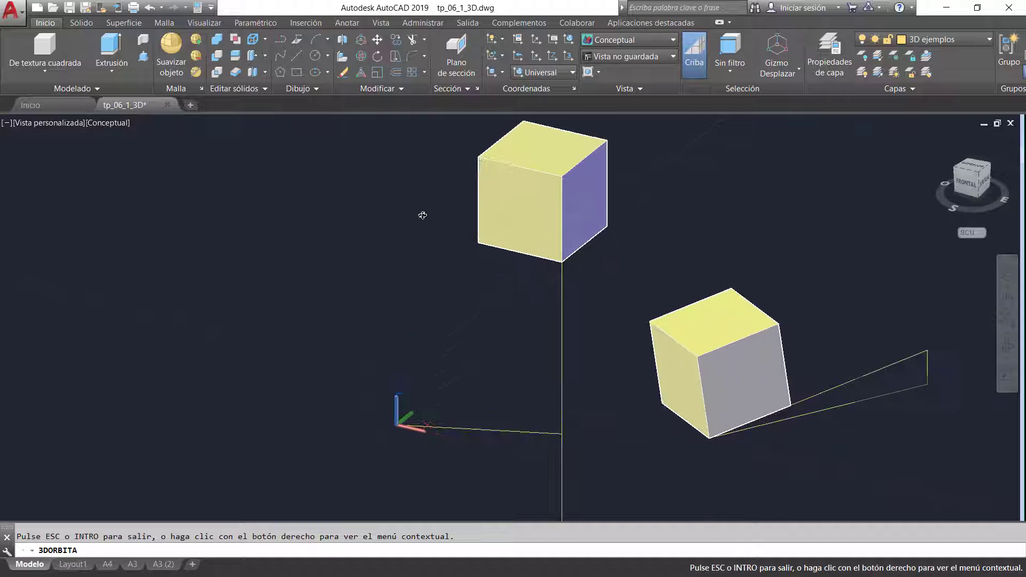
key(Escape)
click(378, 42)
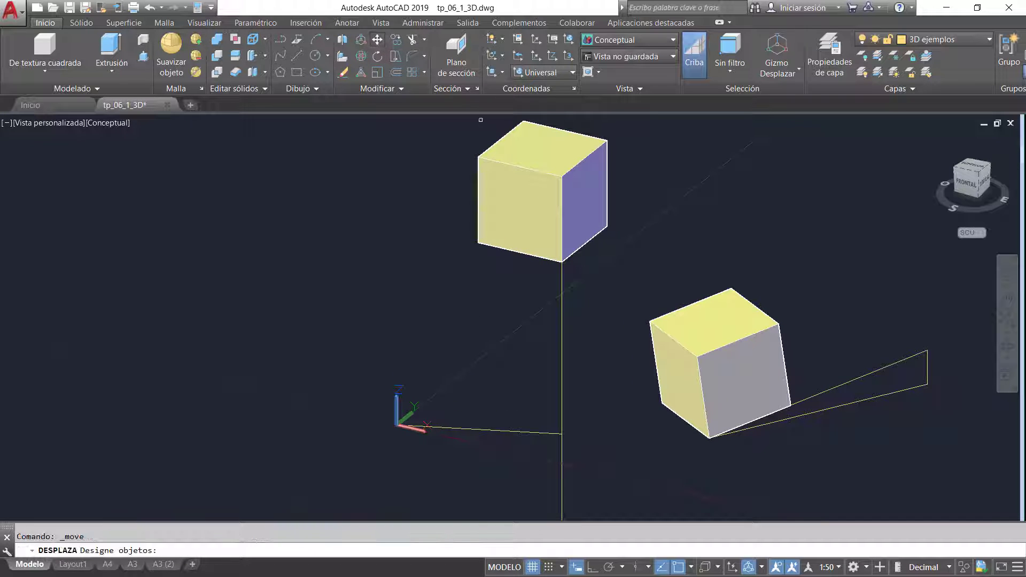
click(531, 169)
key(Return)
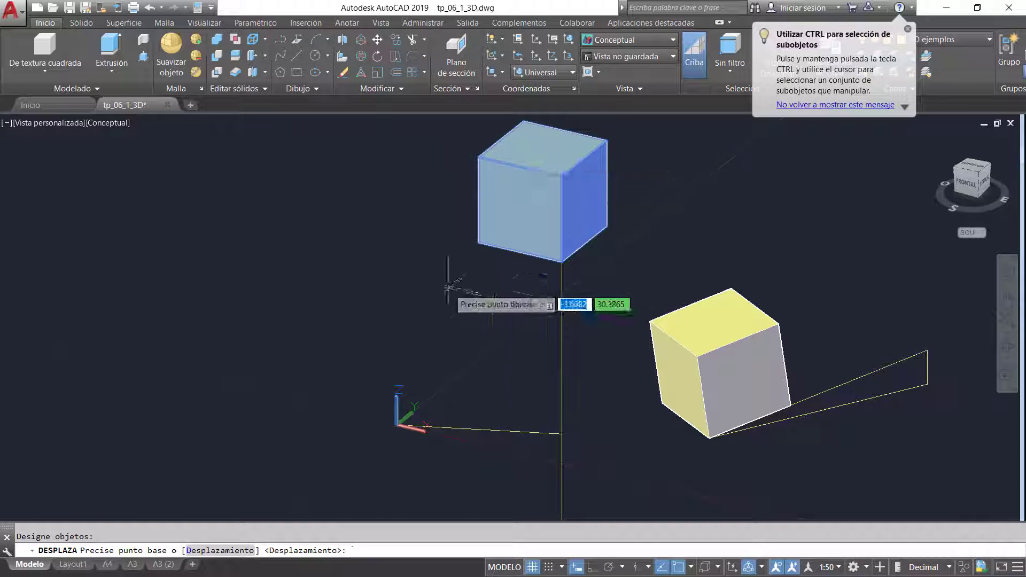
click(561, 261)
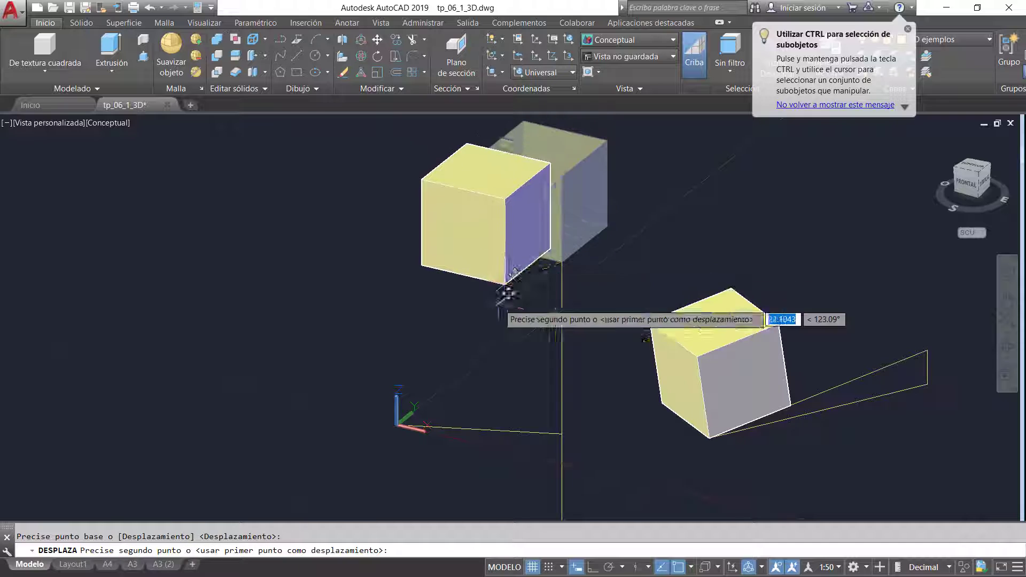
click(562, 434)
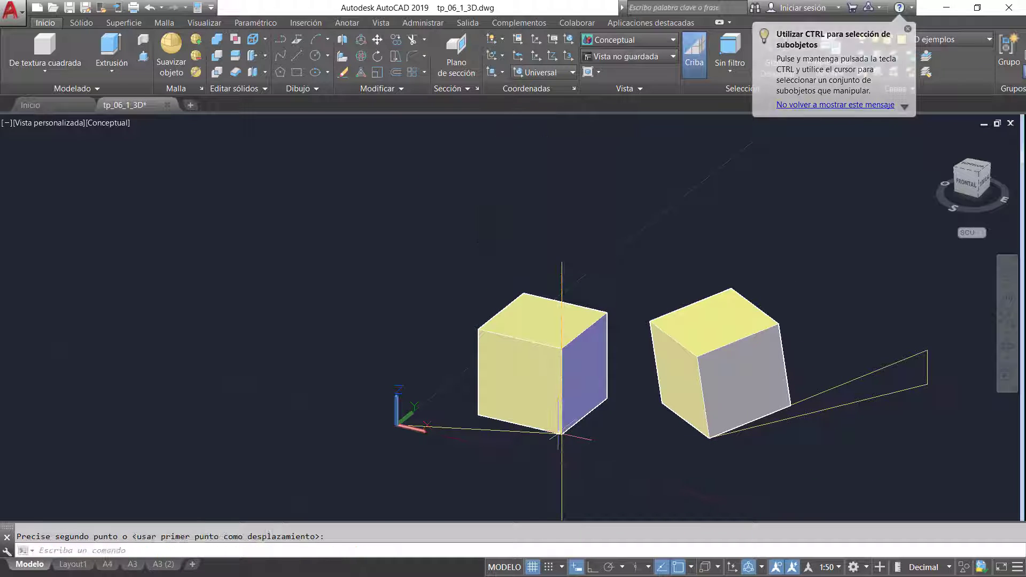
Erase the vertical guide line, along with the tilted cube and its triangular reference lines
click(591, 486)
click(559, 475)
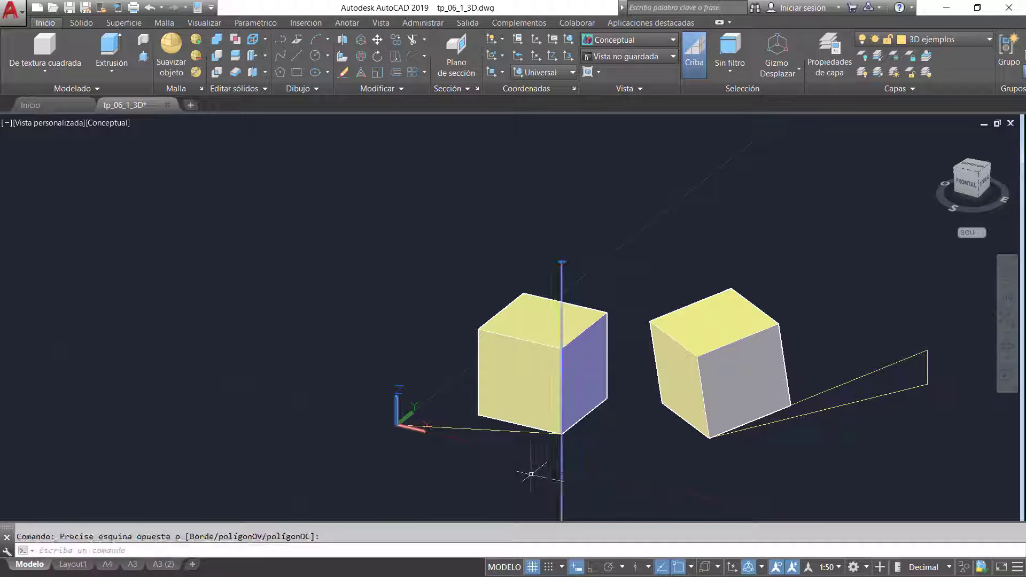
click(1007, 348)
drag(704, 441, 681, 445)
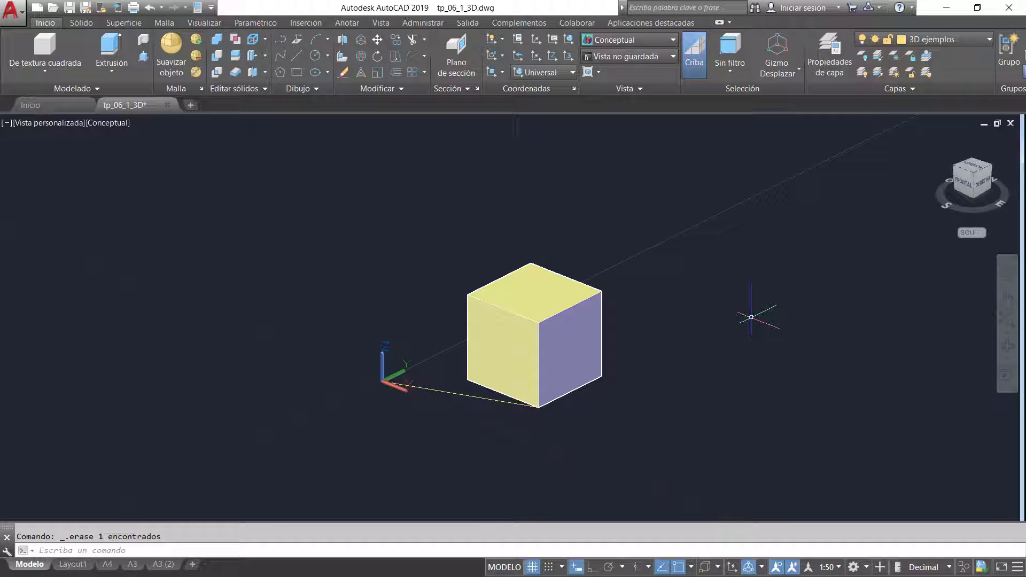
Try stretching the cube's upper right vertex outward along the X axis with the Vertex subobject filter, and undo the stretch
click(730, 72)
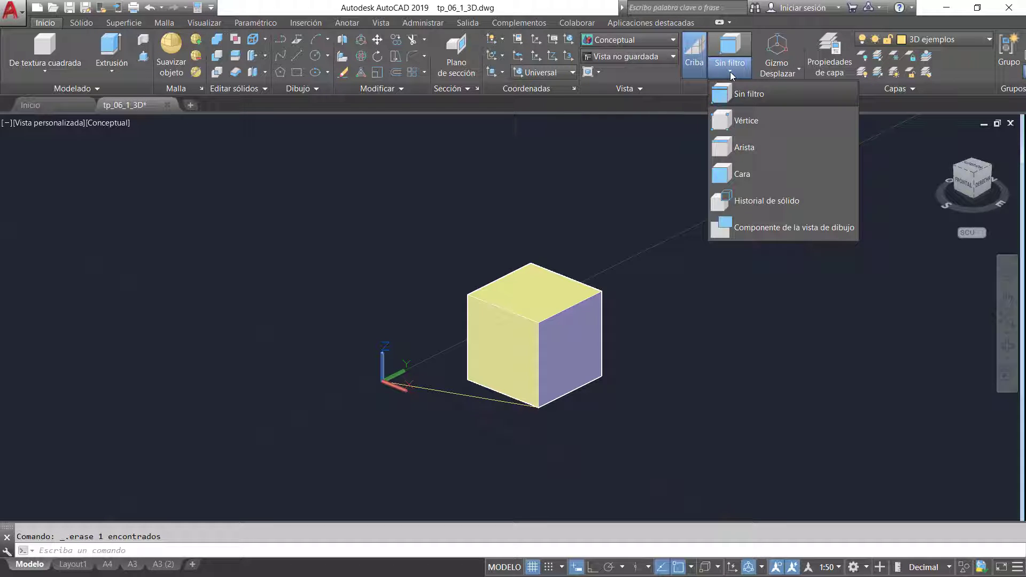
click(720, 128)
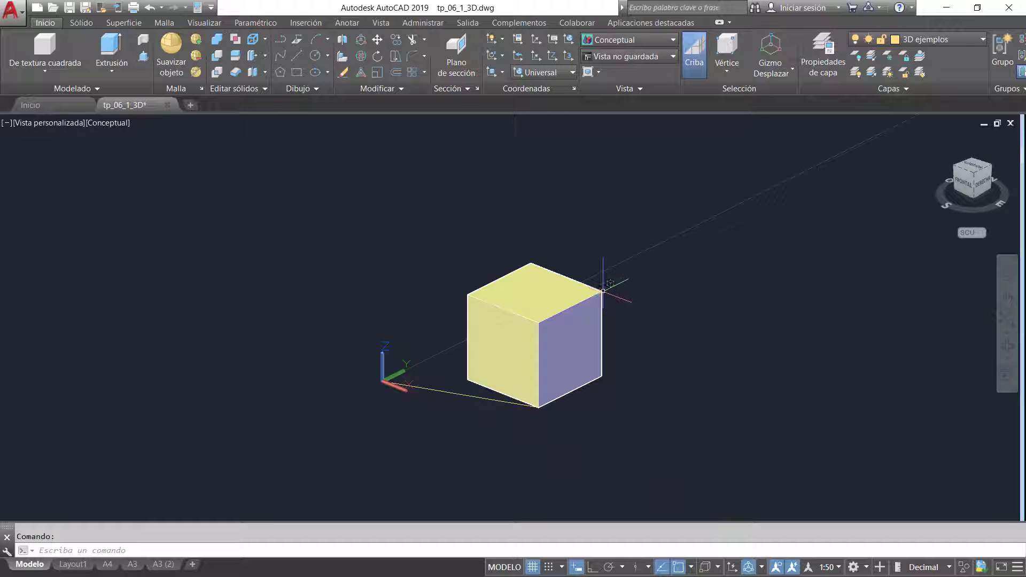
click(602, 292)
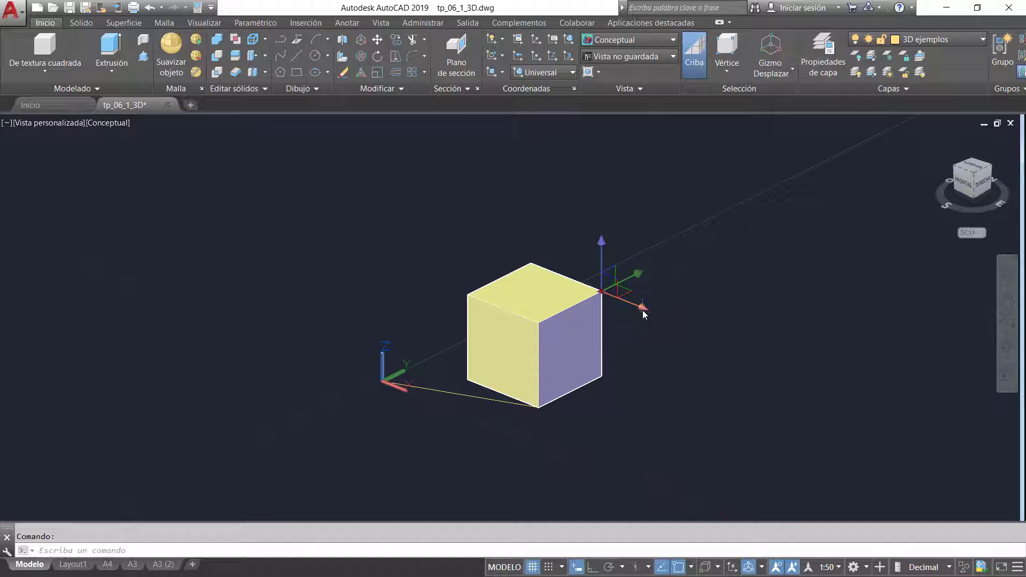
click(602, 291)
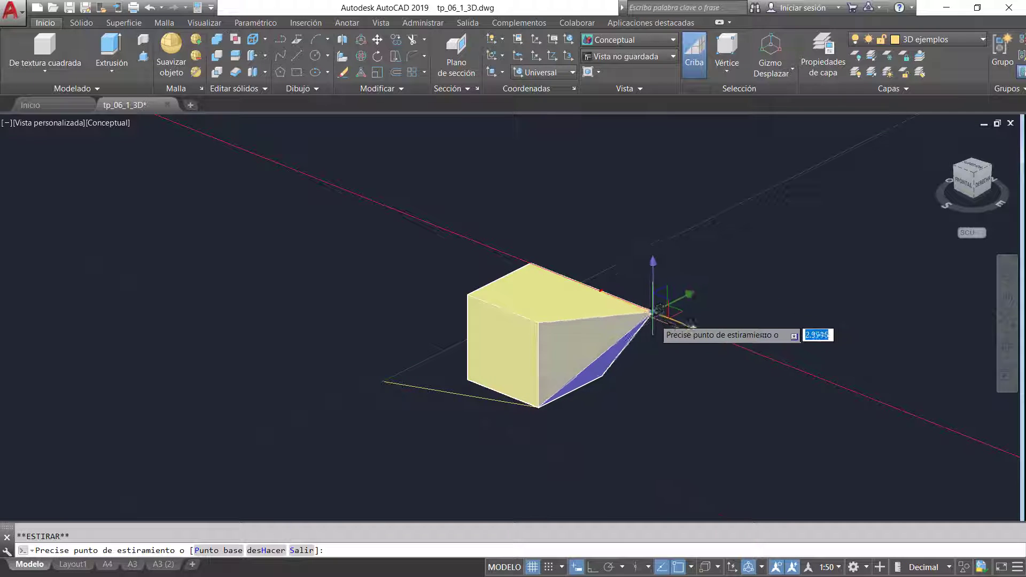
click(665, 353)
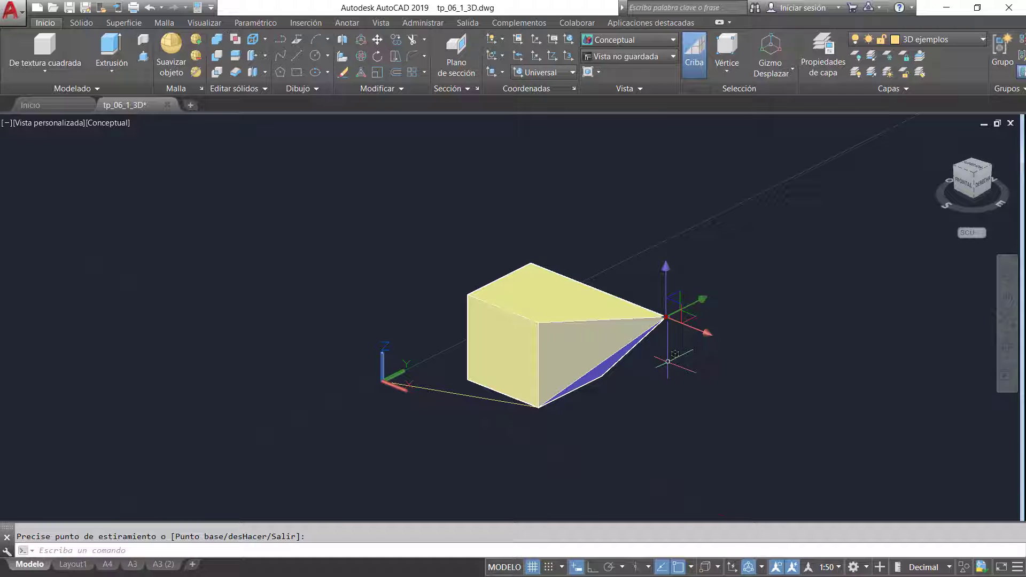
key(ctrl+z)
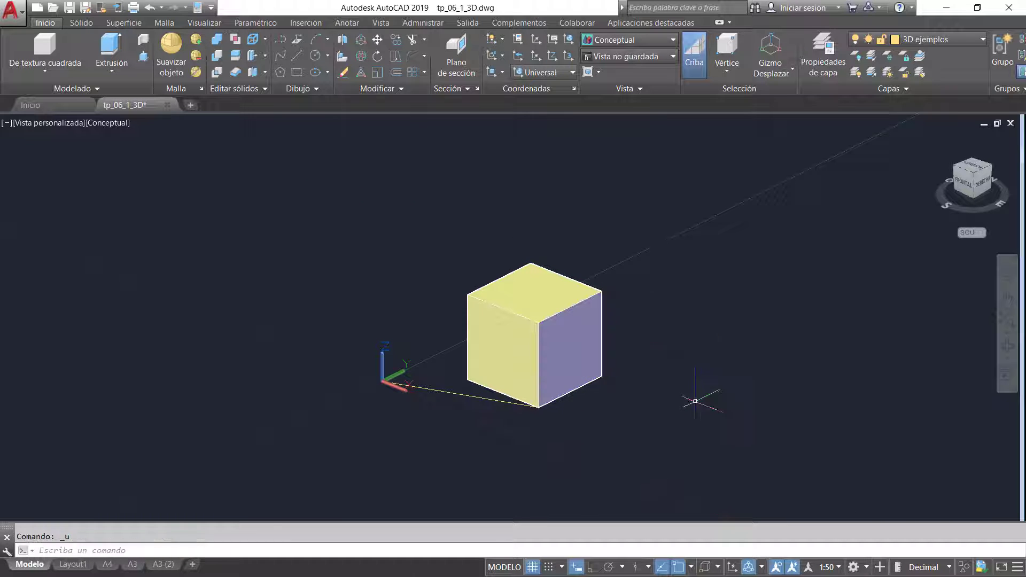
Using the Edge subobject filter, raise the top edge of the cube's right face about 2.38 units along Z
click(724, 75)
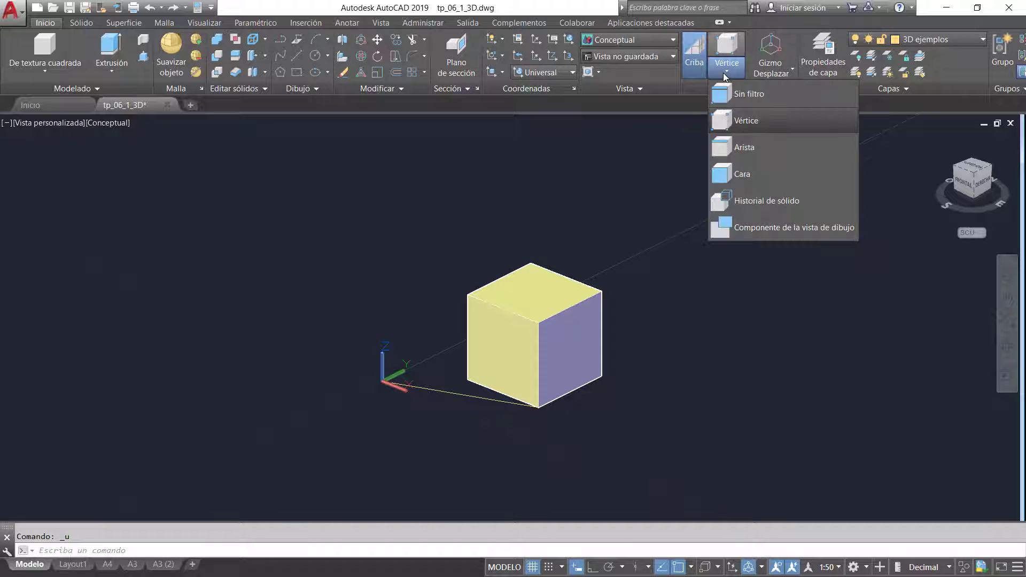
click(740, 147)
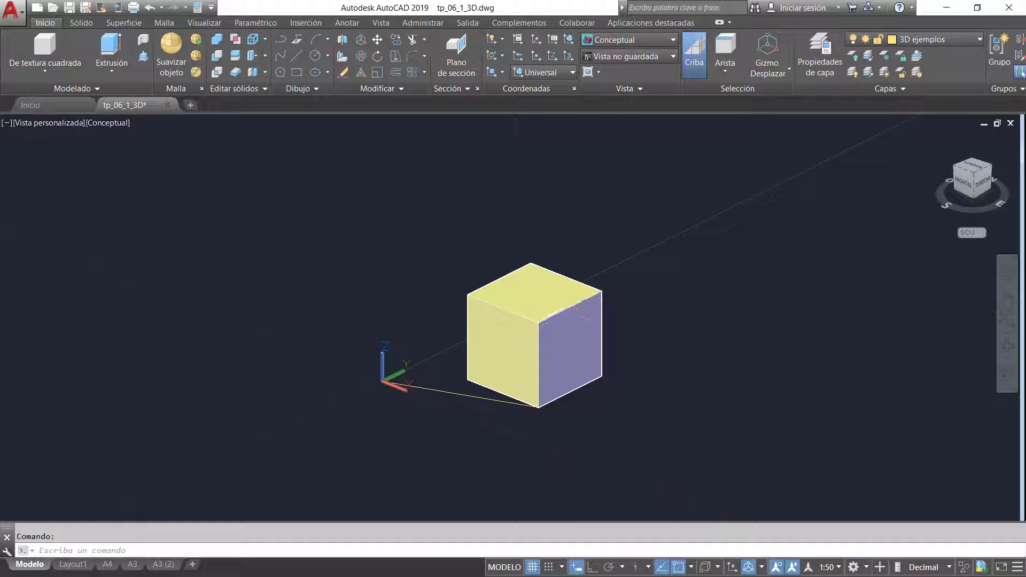
click(570, 260)
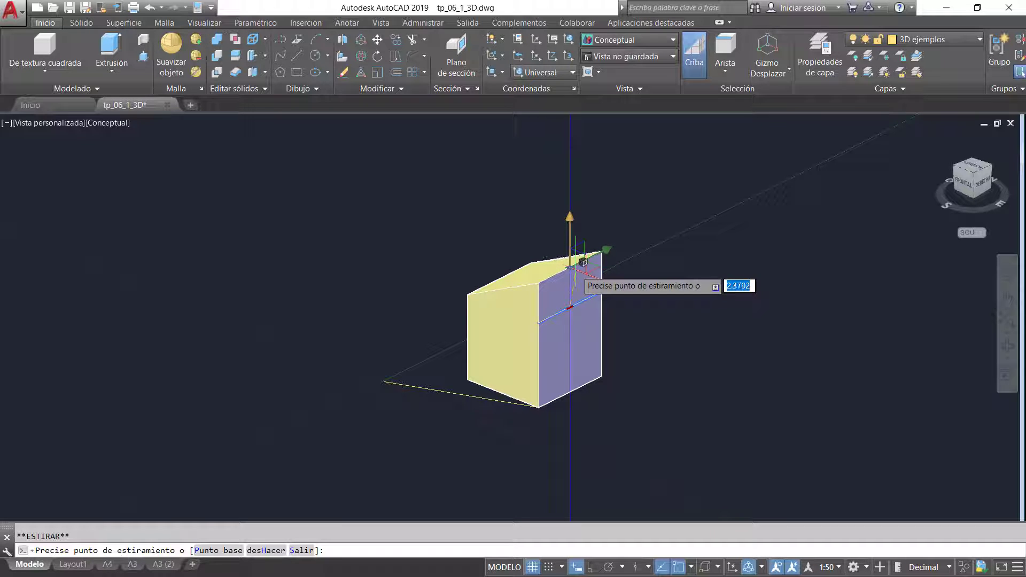
click(583, 264)
Create a larger elongated box freehand beside the slanted-top cube
click(1006, 347)
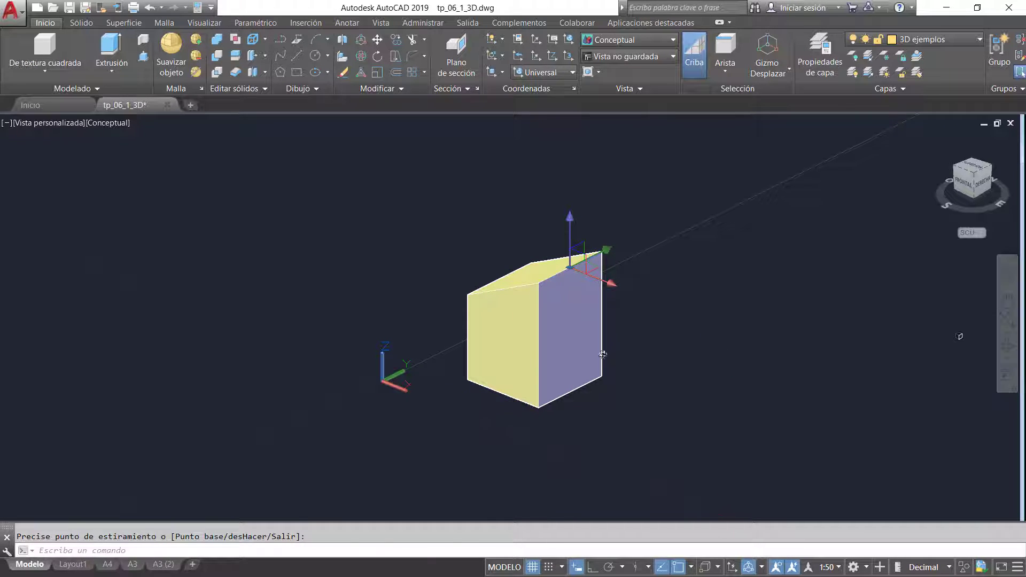
drag(590, 344, 644, 355)
key(Escape)
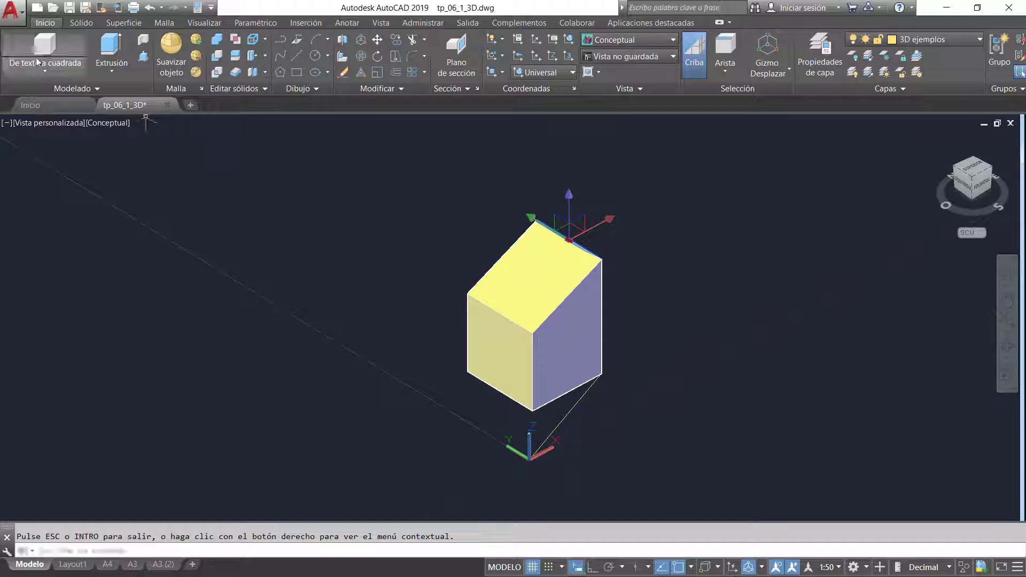
click(43, 60)
scroll(143, 120, down, 5)
scroll(480, 357, down, 7)
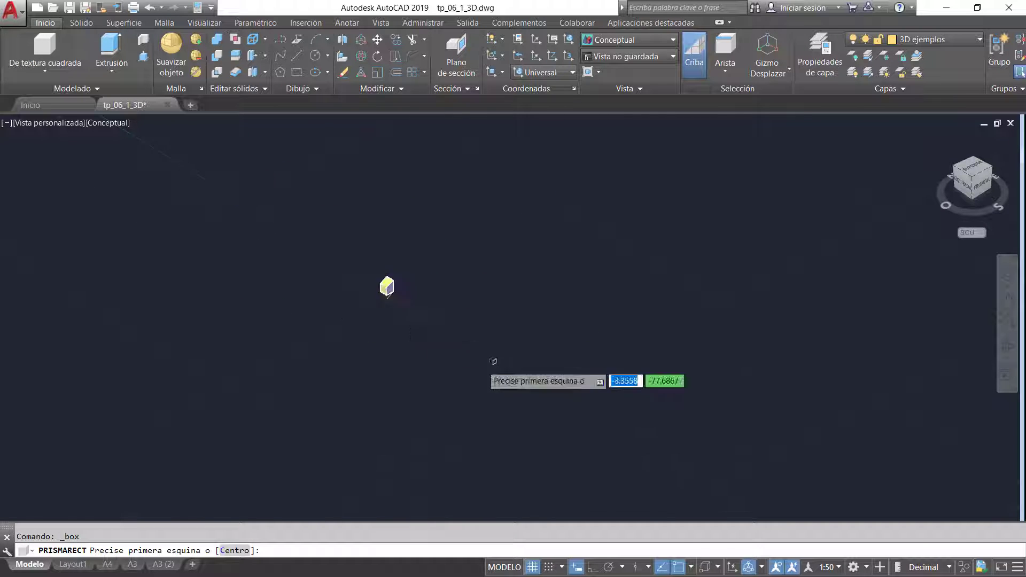
scroll(428, 314, up, 7)
scroll(411, 342, up, 3)
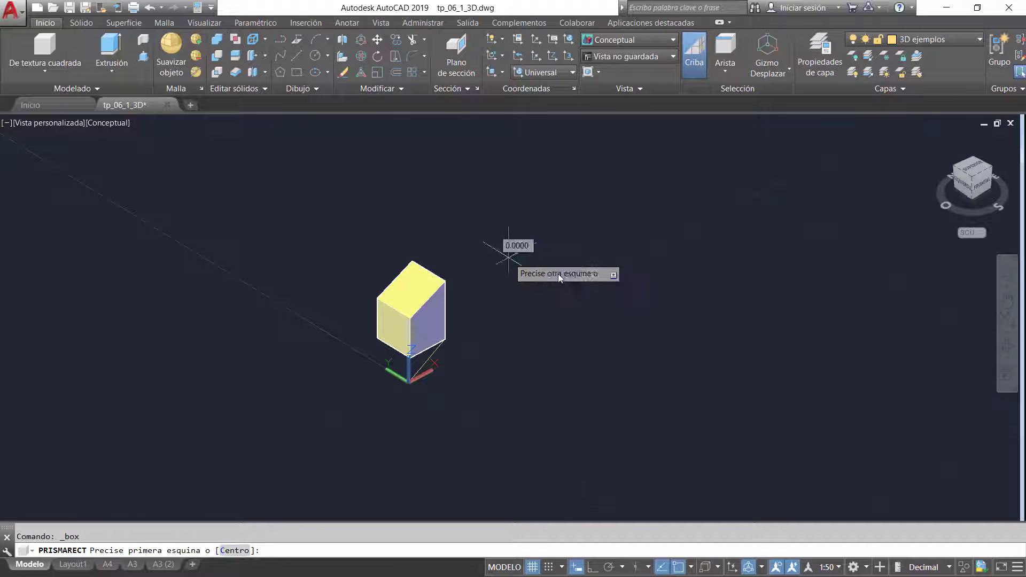
click(508, 259)
click(687, 315)
click(691, 228)
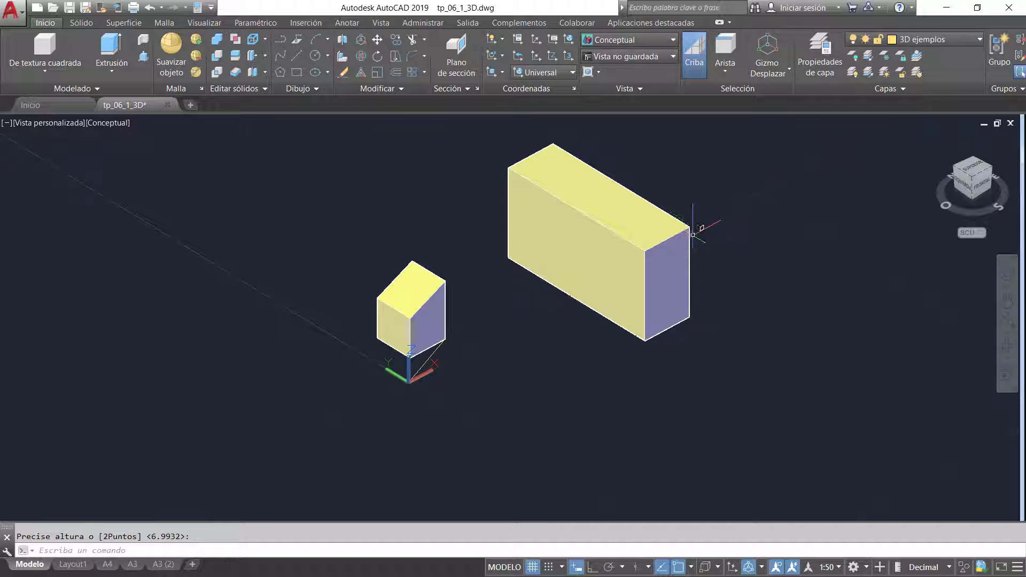
Using the Face subobject filter, push the large box's right end face inward along its normal to shorten the box
key(Escape)
click(730, 73)
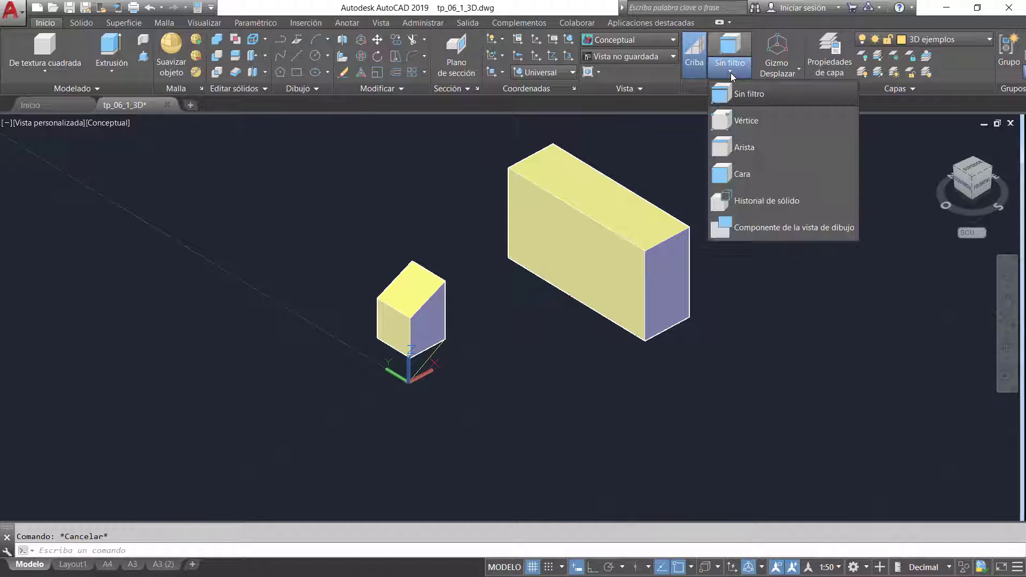
click(742, 174)
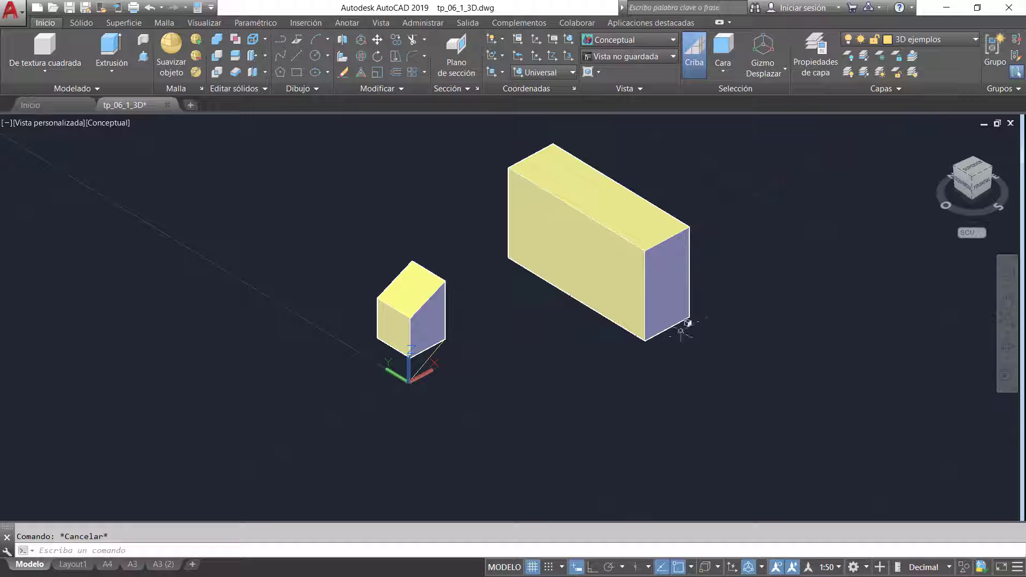
click(674, 292)
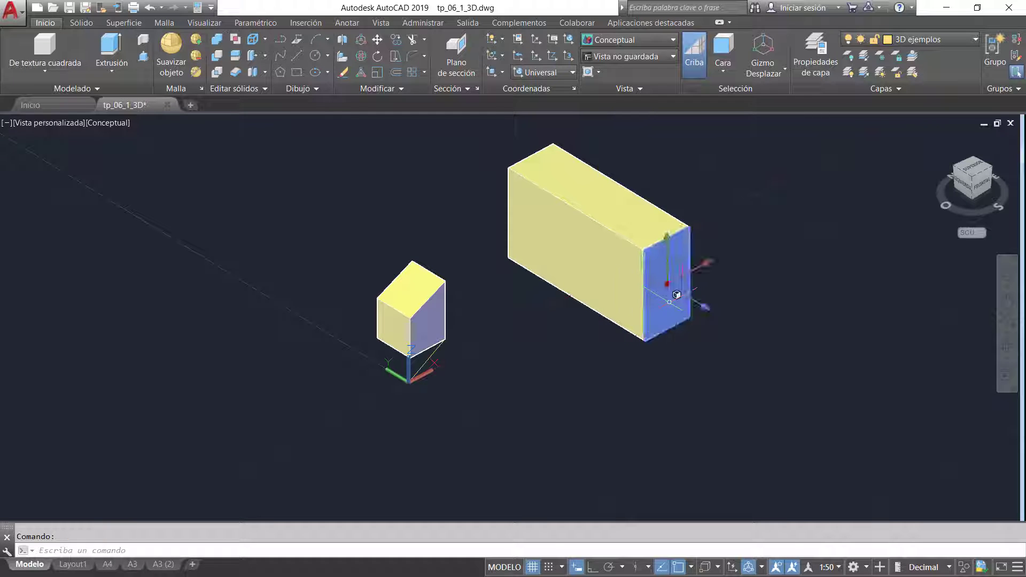
click(705, 309)
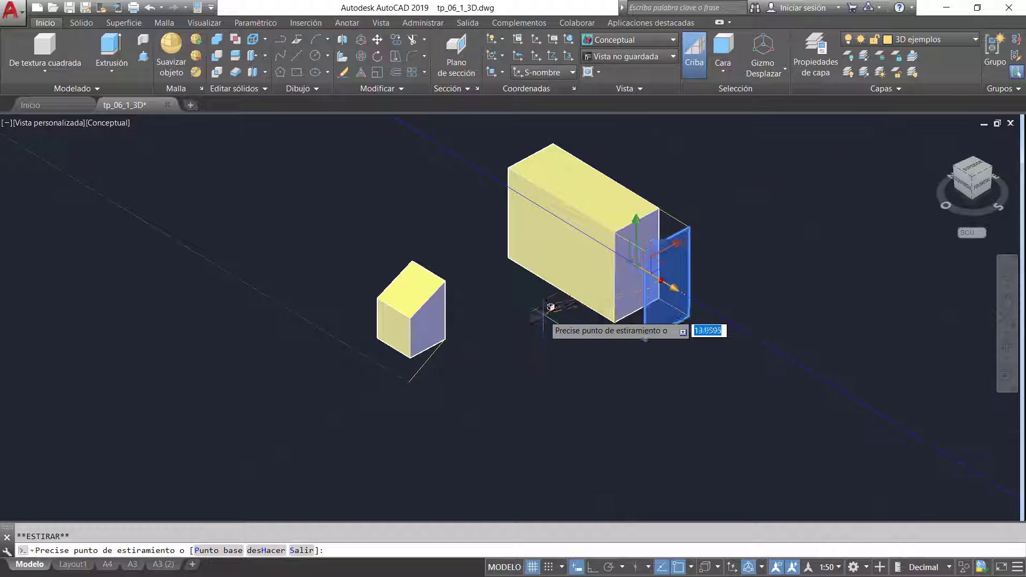
click(571, 380)
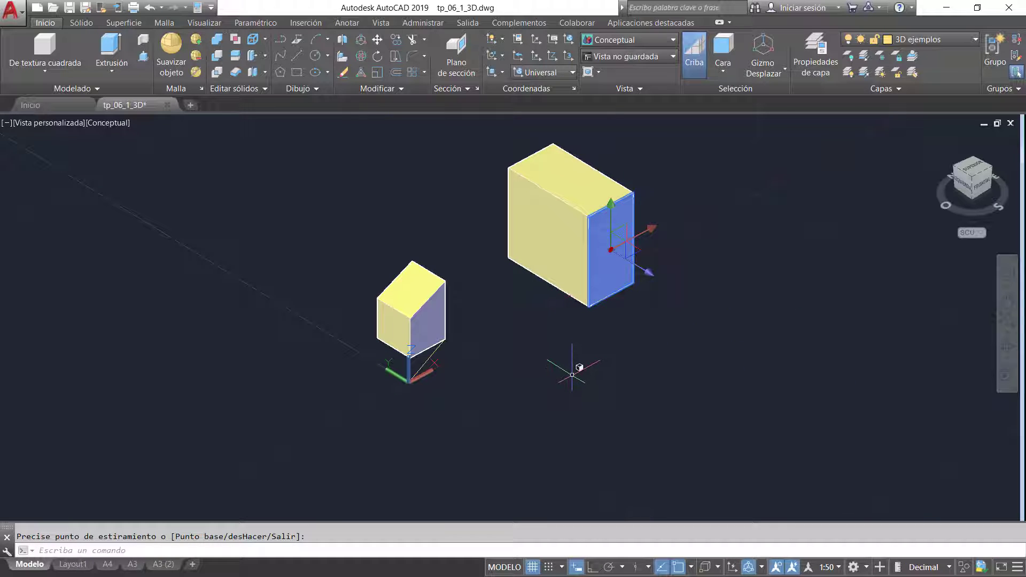
key(Escape)
key(Escape)
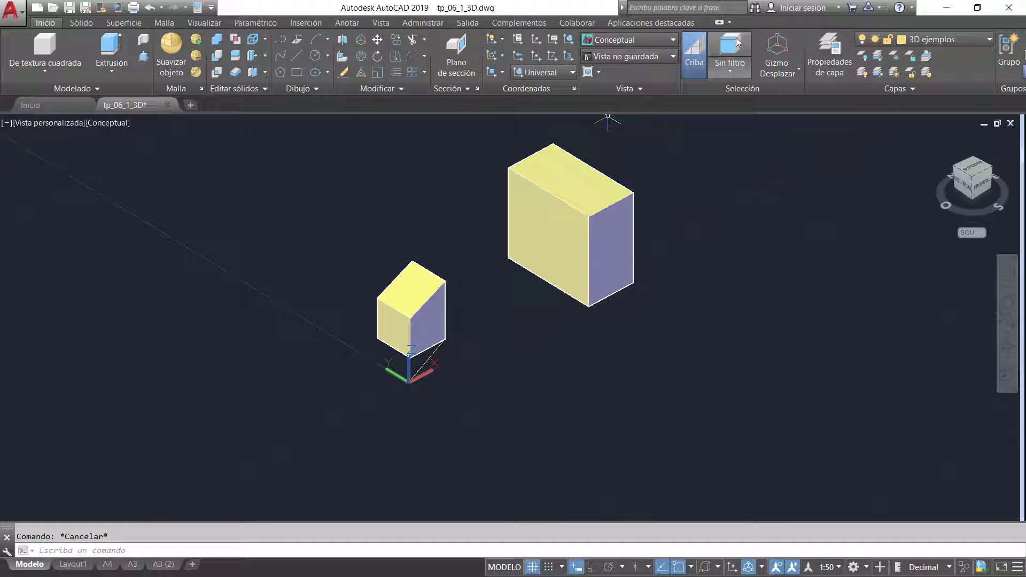
Turn off the subobject filter and erase the large box behind the slanted-top cube
click(566, 235)
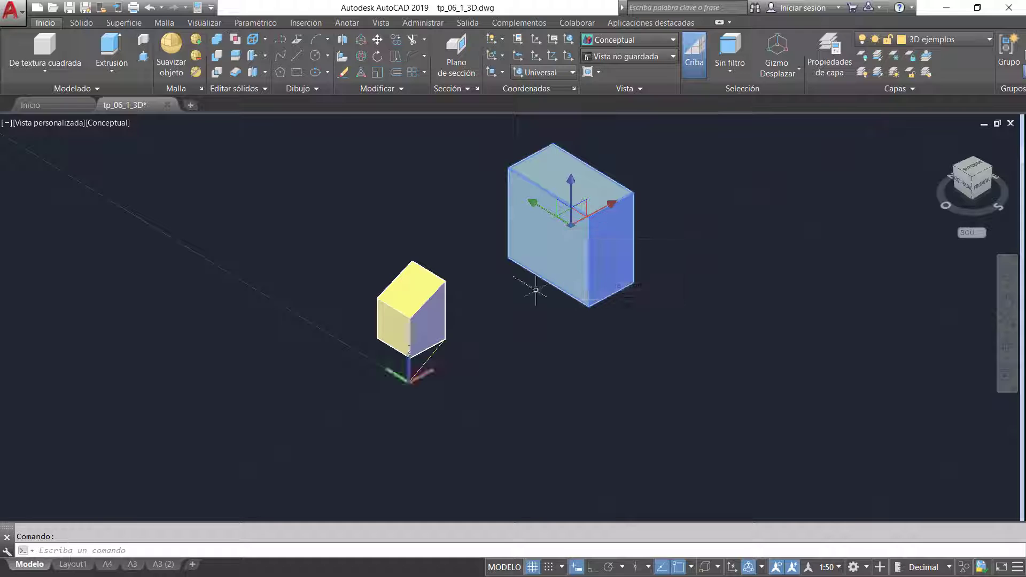
key(Escape)
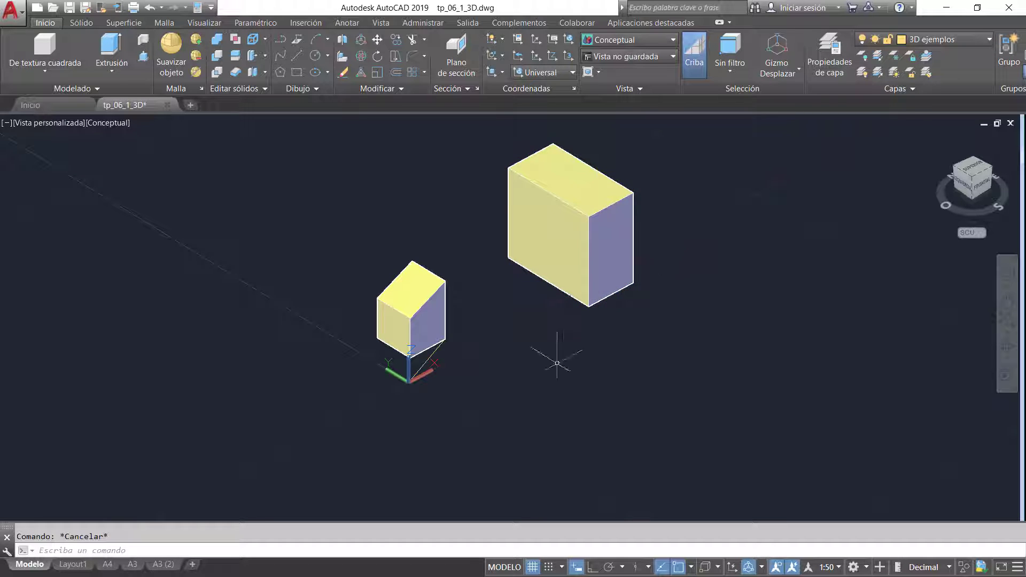
scroll(557, 363, down, 3)
scroll(658, 421, up, 2)
click(539, 289)
key(Delete)
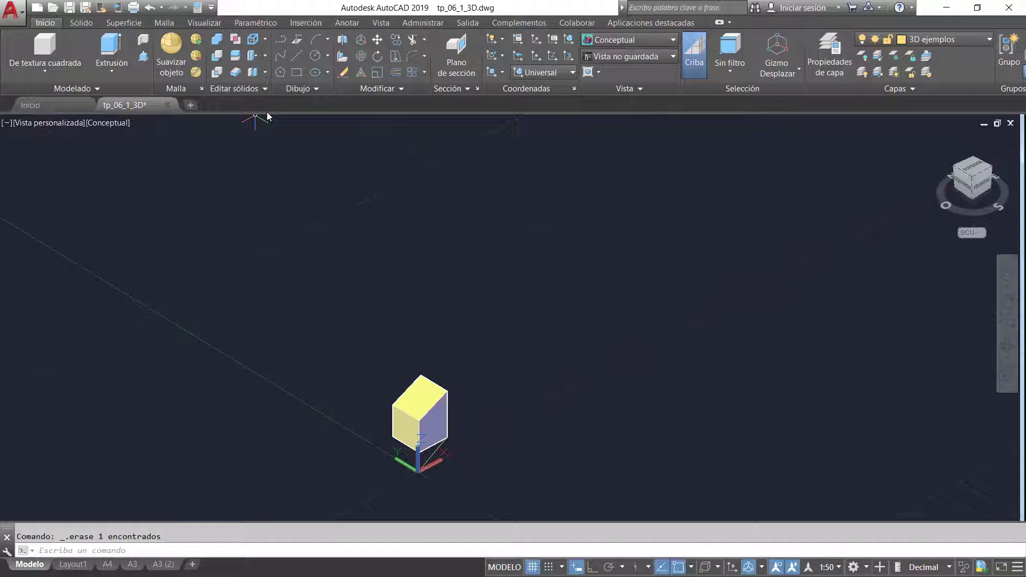
Draw an elongated rectangle freehand behind the slanted-top cube, with its long side running along the Y axis
scroll(509, 384, down, 5)
scroll(518, 372, up, 5)
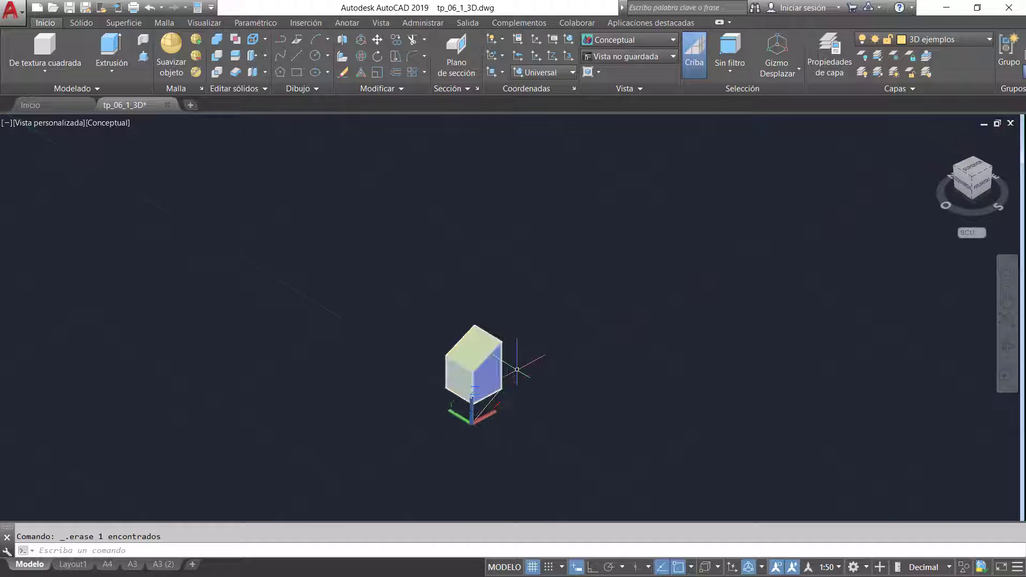
scroll(516, 369, up, 2)
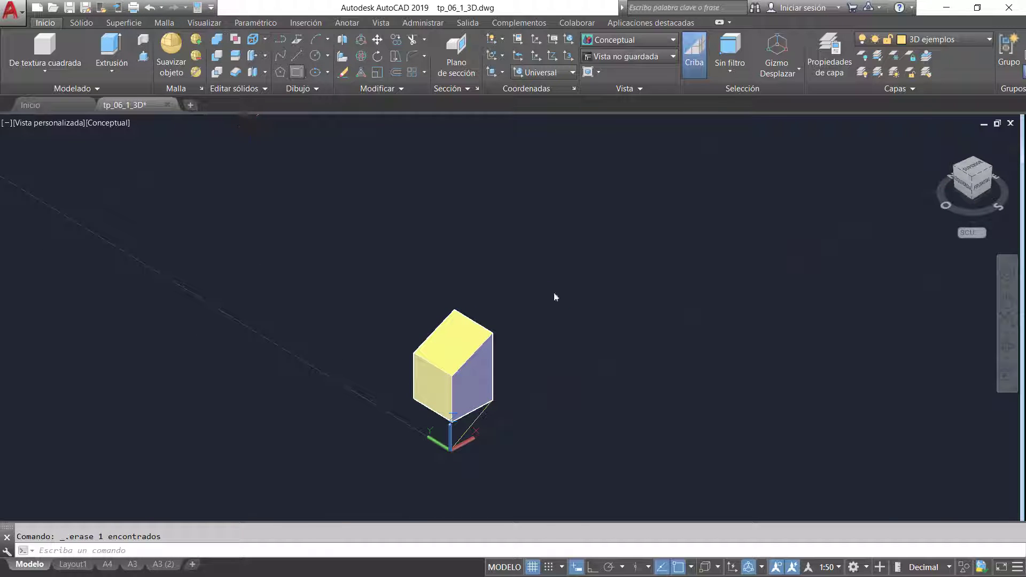
click(593, 295)
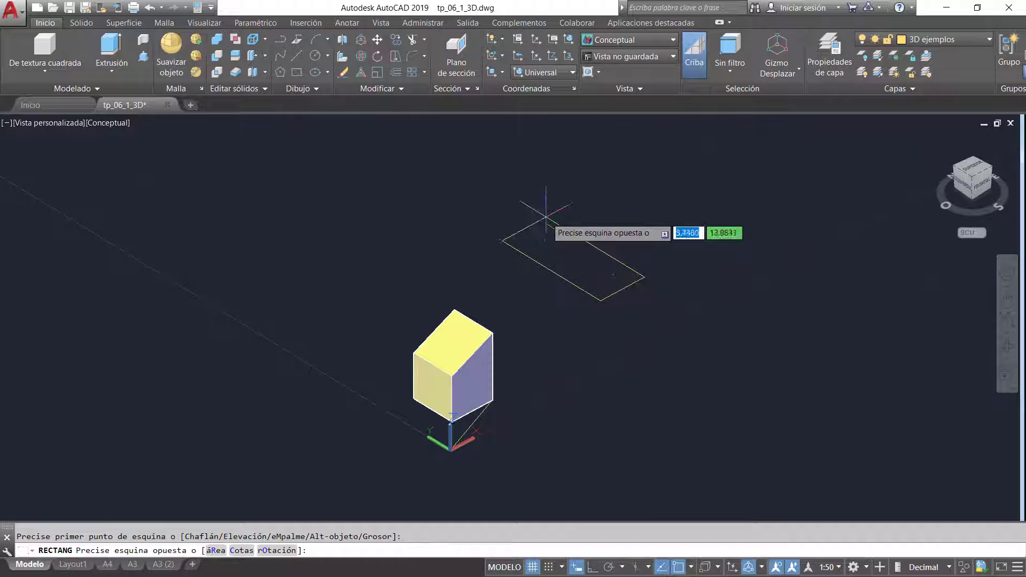
click(546, 216)
scroll(532, 283, down, 3)
scroll(578, 233, up, 2)
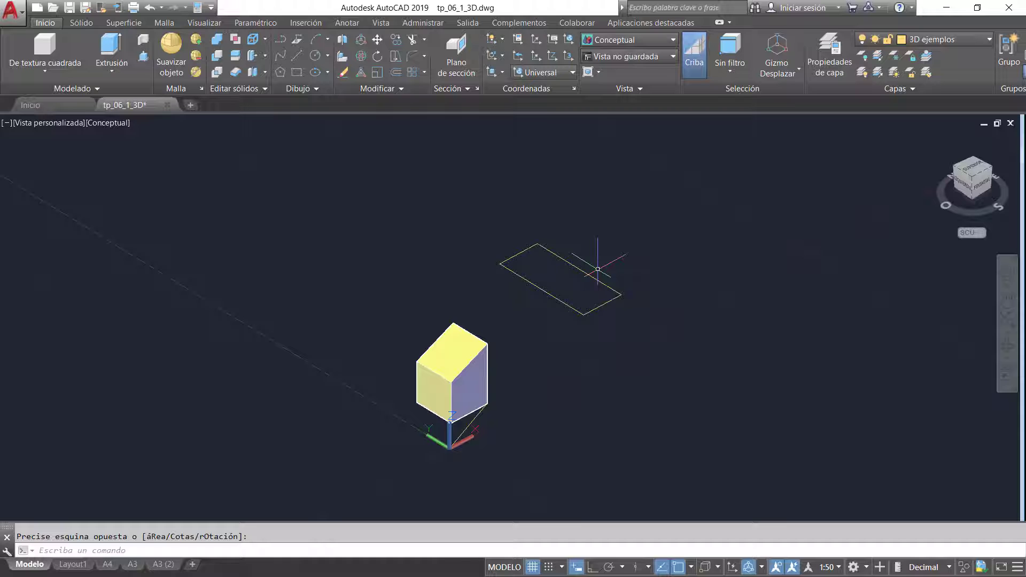
Extrude the elongated rectangle upward about 5.54 units into a solid box
click(111, 47)
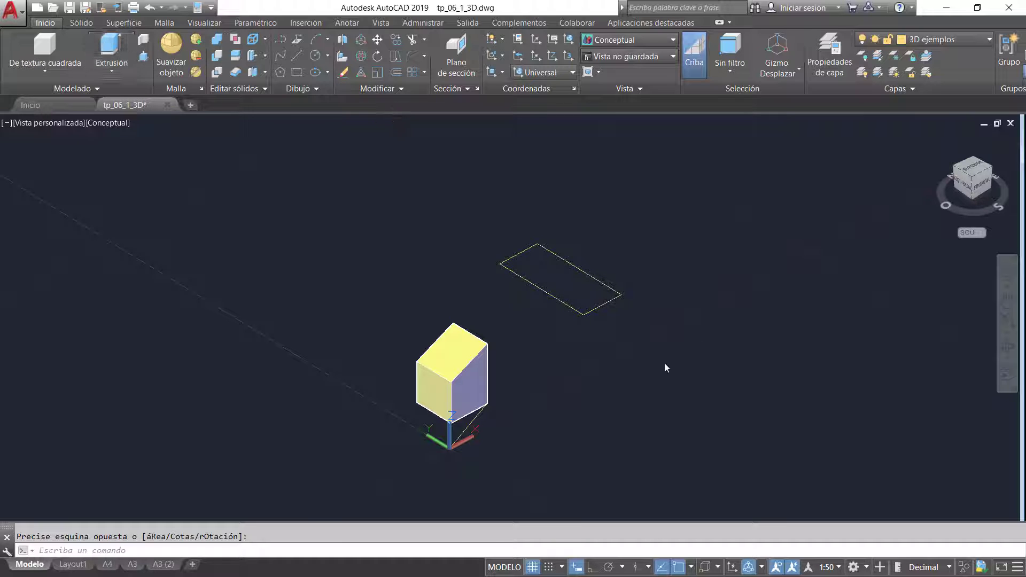
click(609, 303)
key(Return)
click(613, 236)
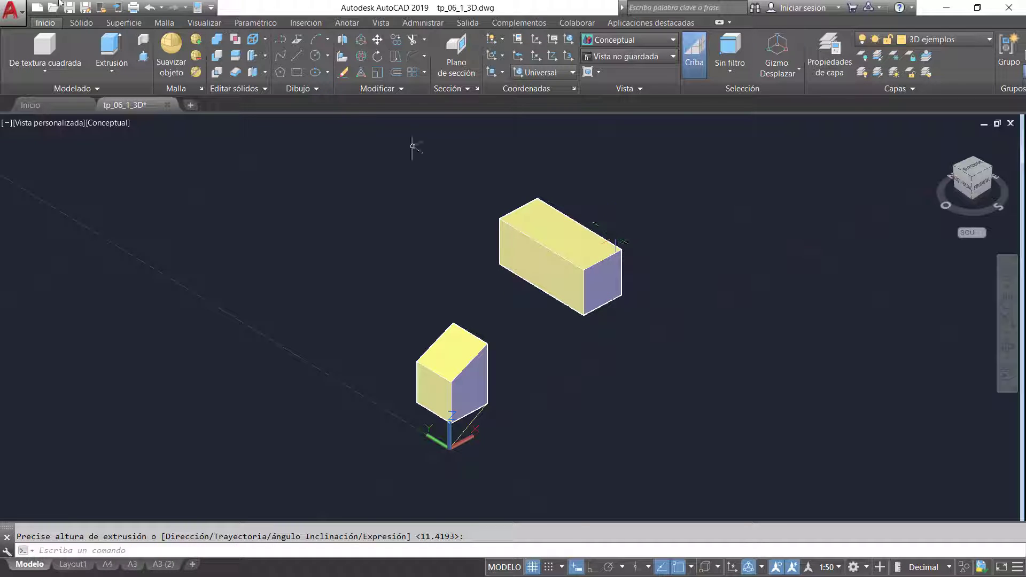
Draw a second elongated rectangle freehand to the right of the two solids, with its long side along the X axis
click(297, 73)
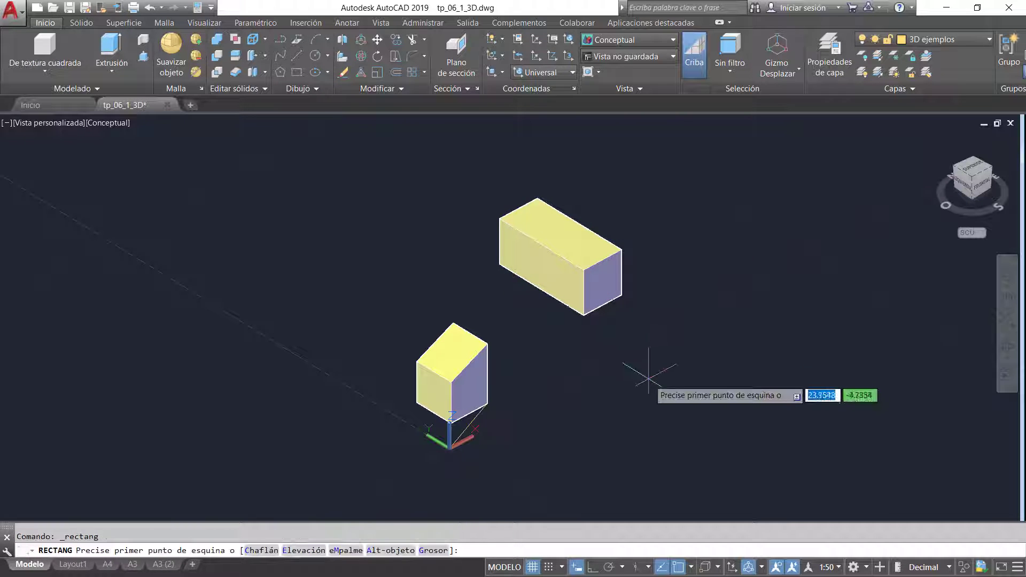
click(652, 380)
click(801, 351)
key(Escape)
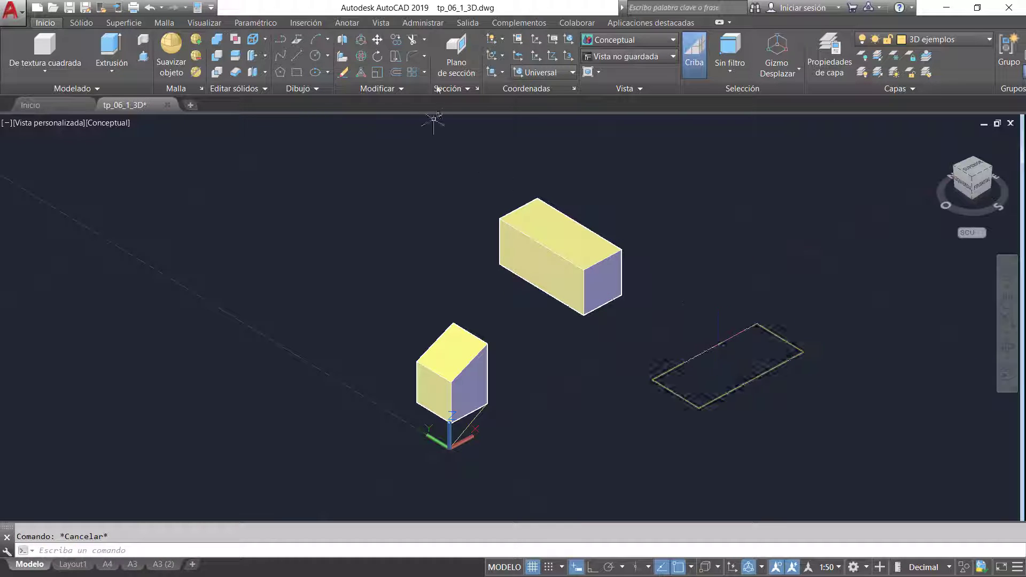
Explode the second rectangle into separate lines
click(408, 87)
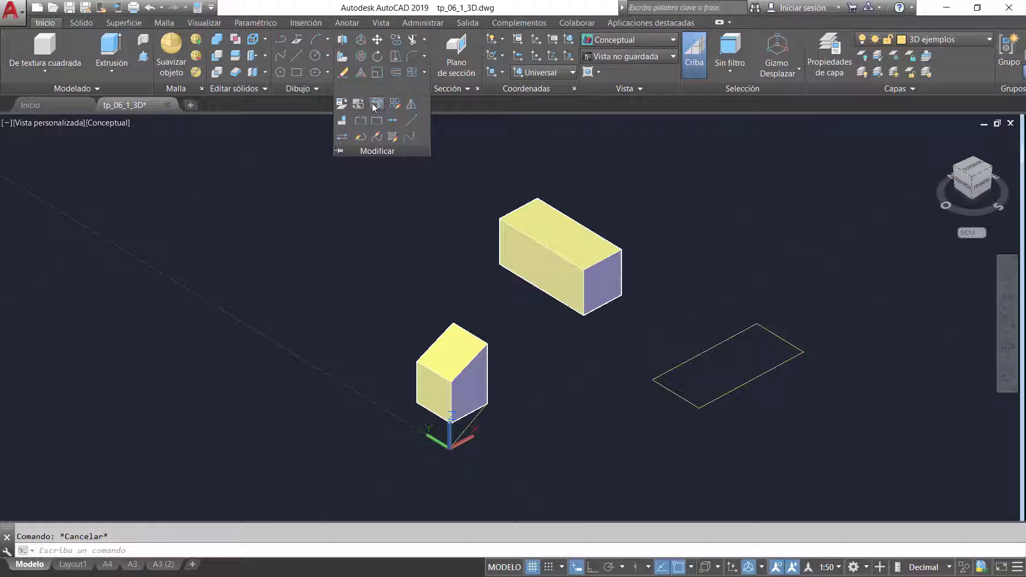
click(376, 104)
click(738, 335)
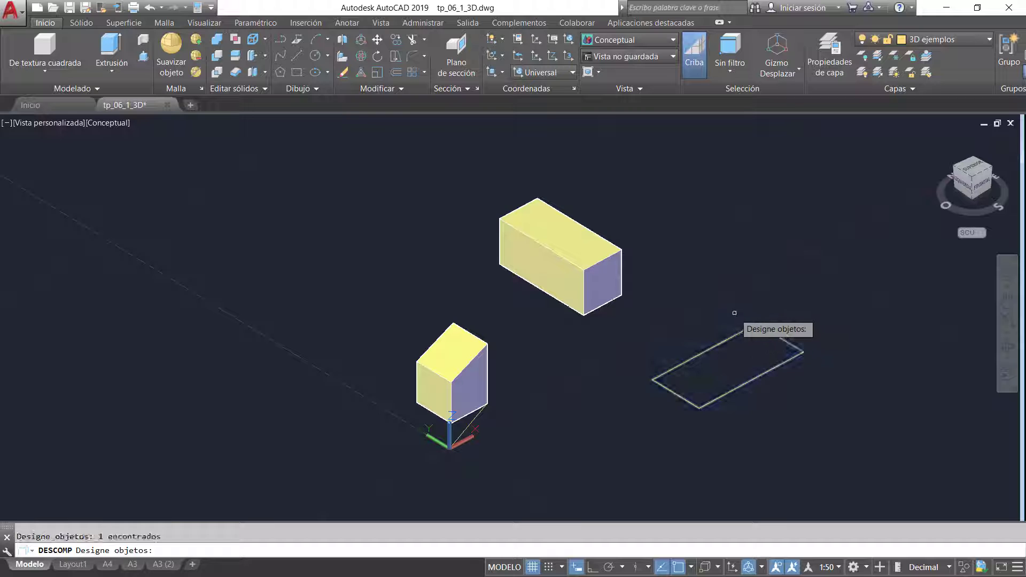
key(Return)
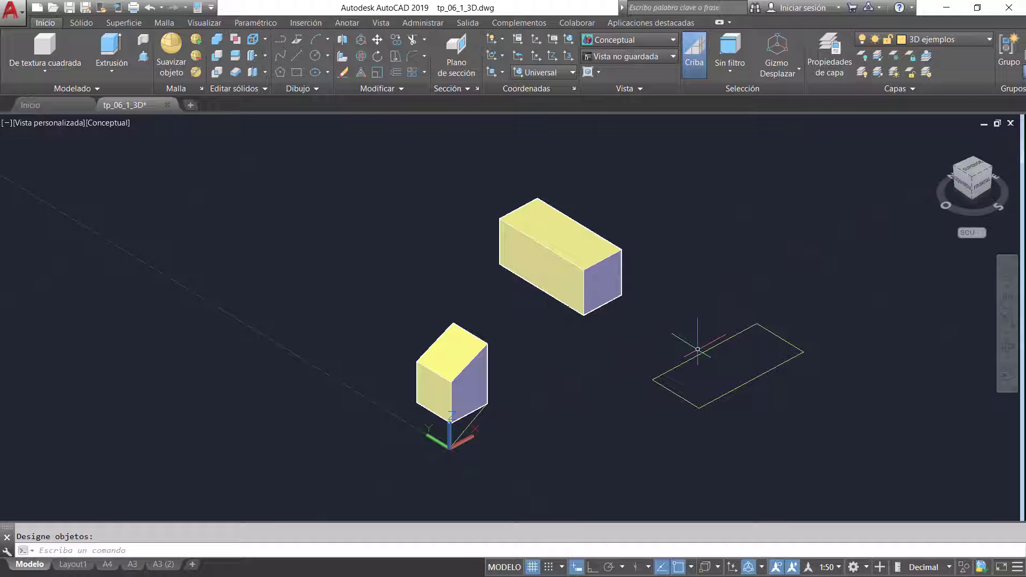
Try extruding the four separate lines of the exploded rectangle upward together
click(111, 51)
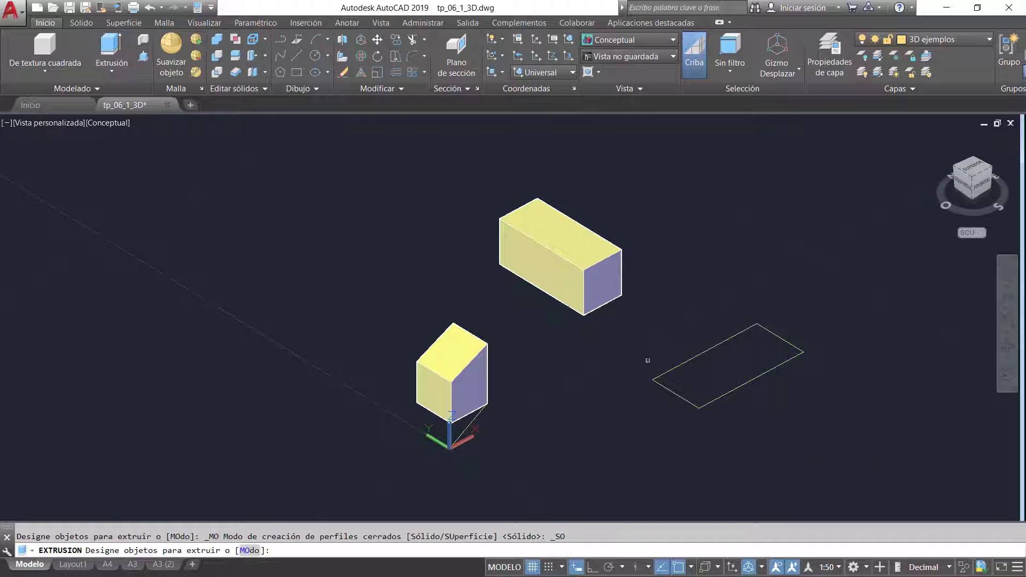
click(826, 409)
click(643, 305)
key(Return)
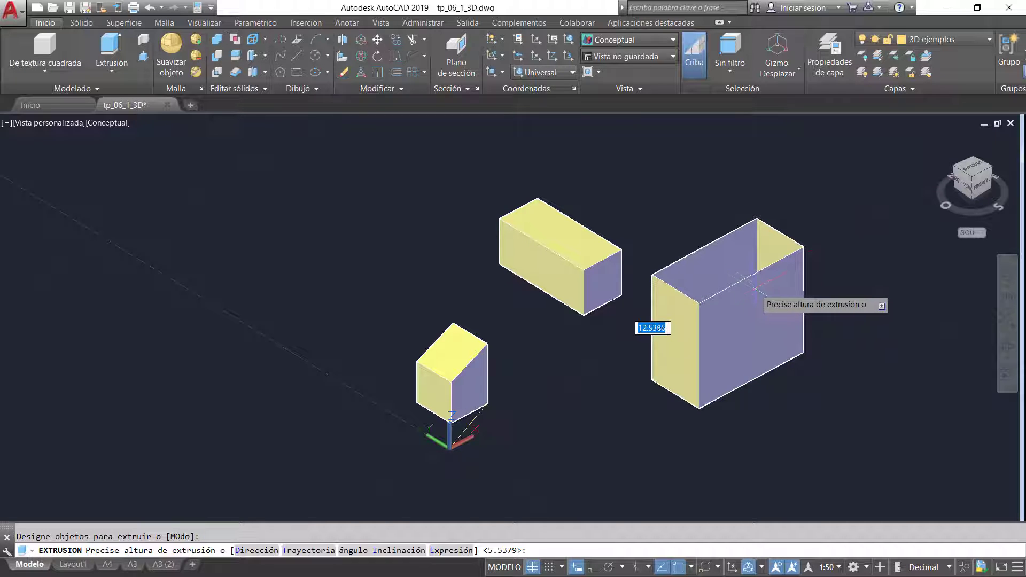
click(754, 340)
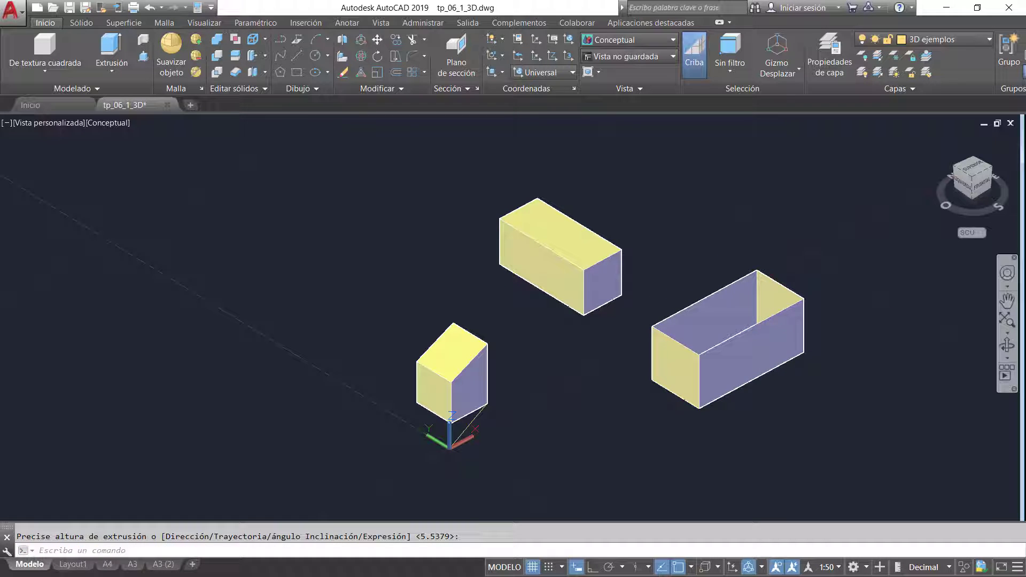
Orbit around the extruded walls to examine their open interior, and undo the orbit and the extrusion
click(1007, 344)
drag(855, 360, 866, 372)
scroll(768, 324, up, 2)
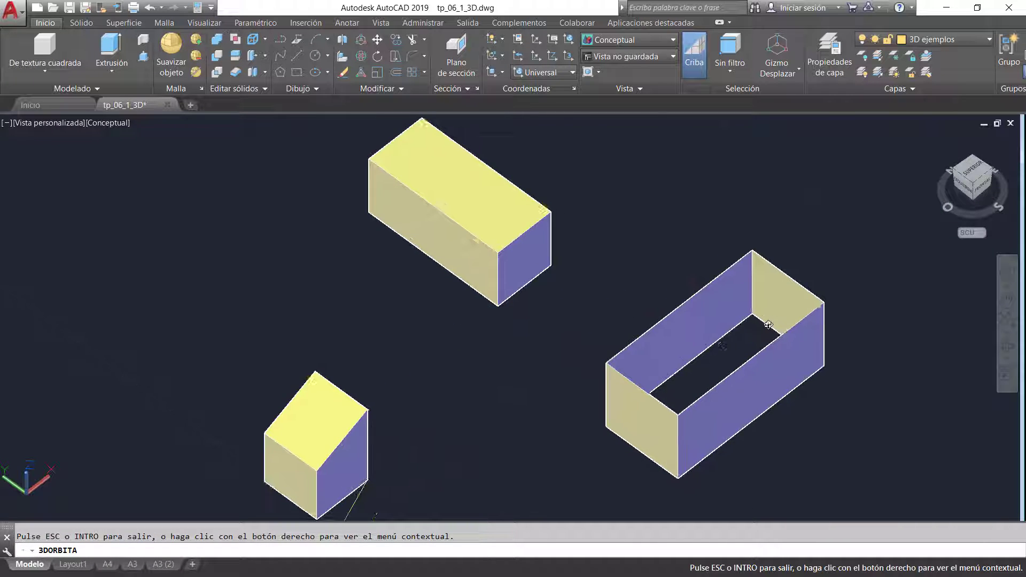
key(Escape)
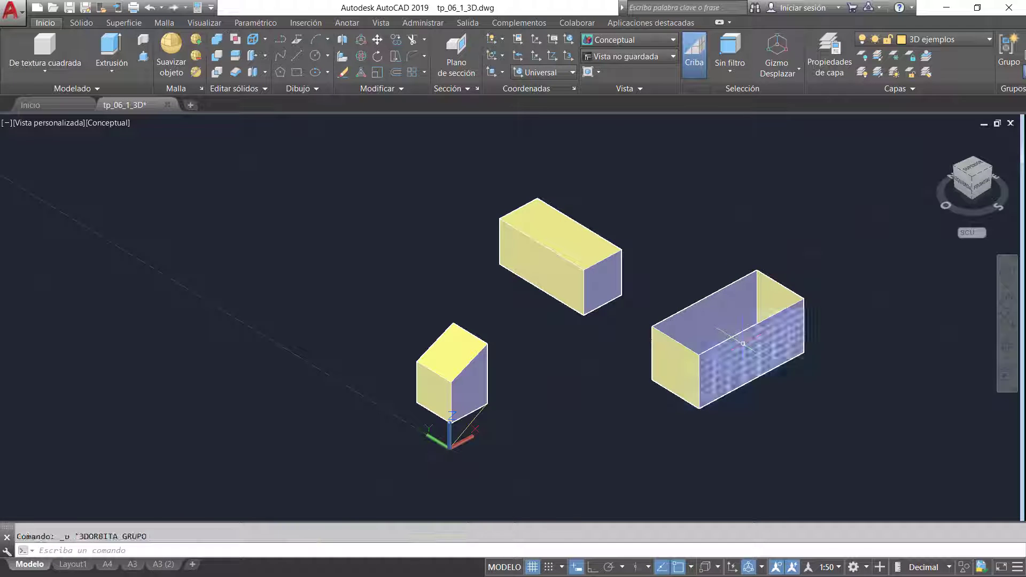
key(ctrl+z)
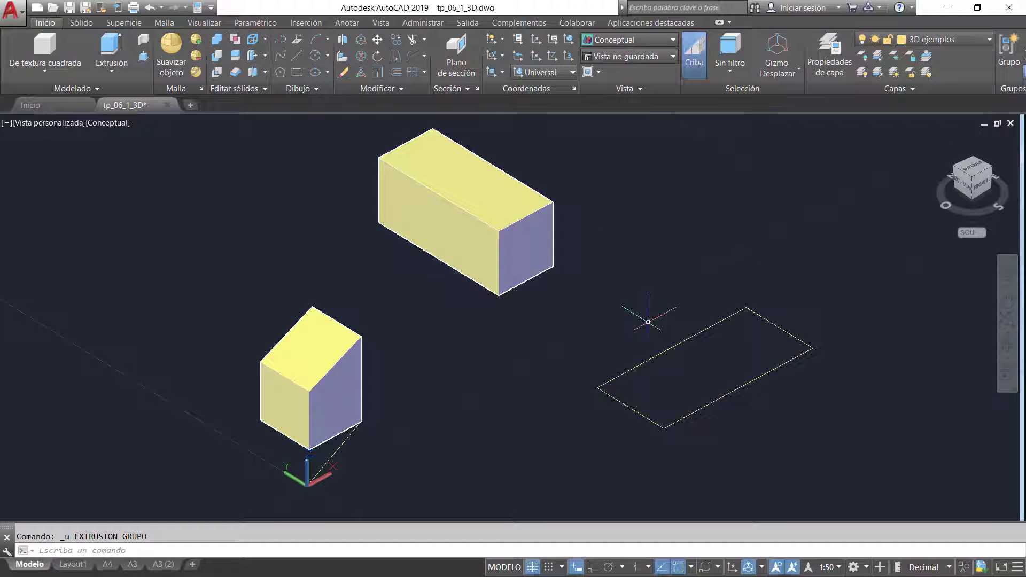
Convert one line of the exploded rectangle to a polyline, join all four sides into it with Edit Polyline, and select the result
click(386, 88)
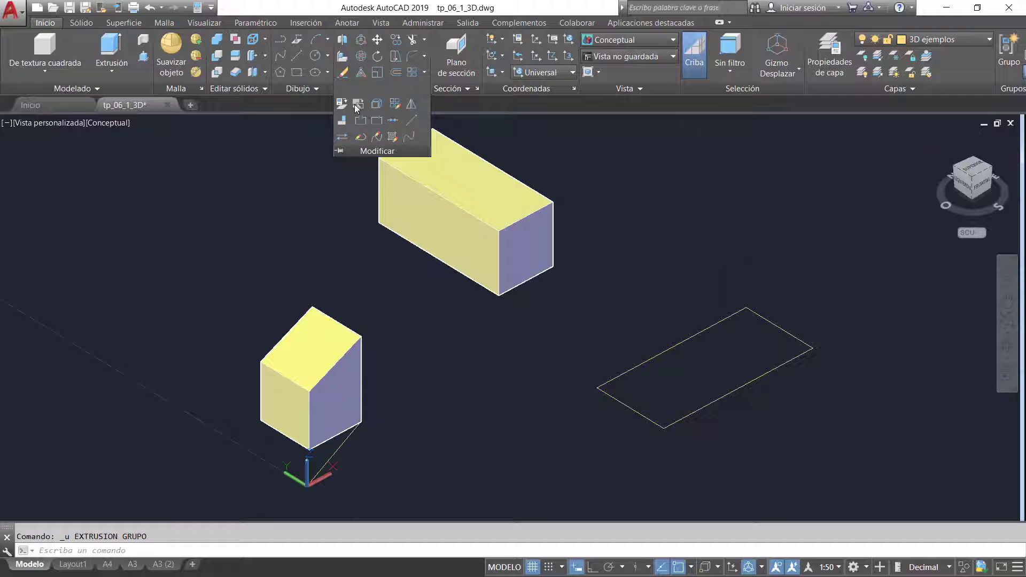
click(360, 137)
click(785, 362)
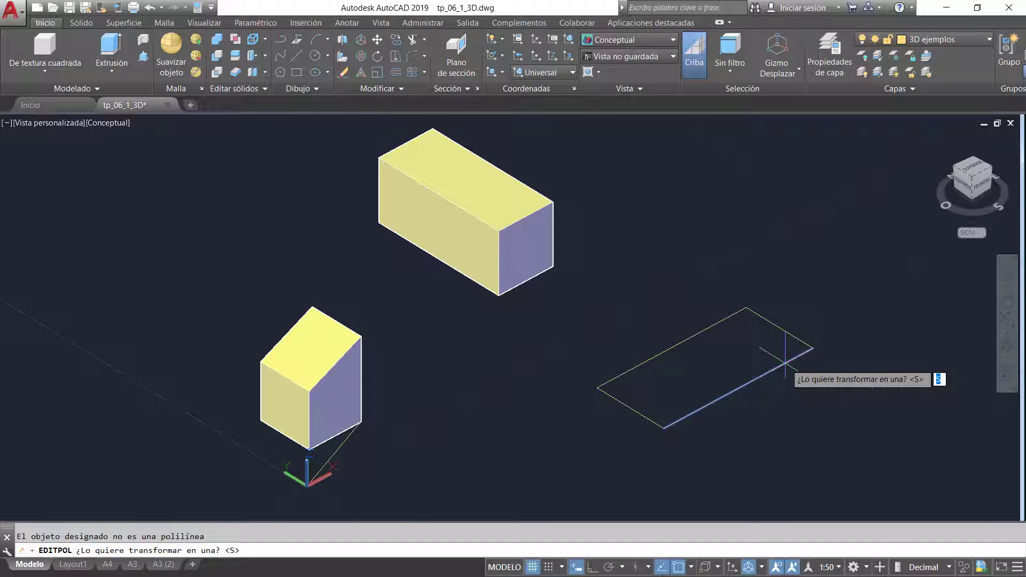
key(Return)
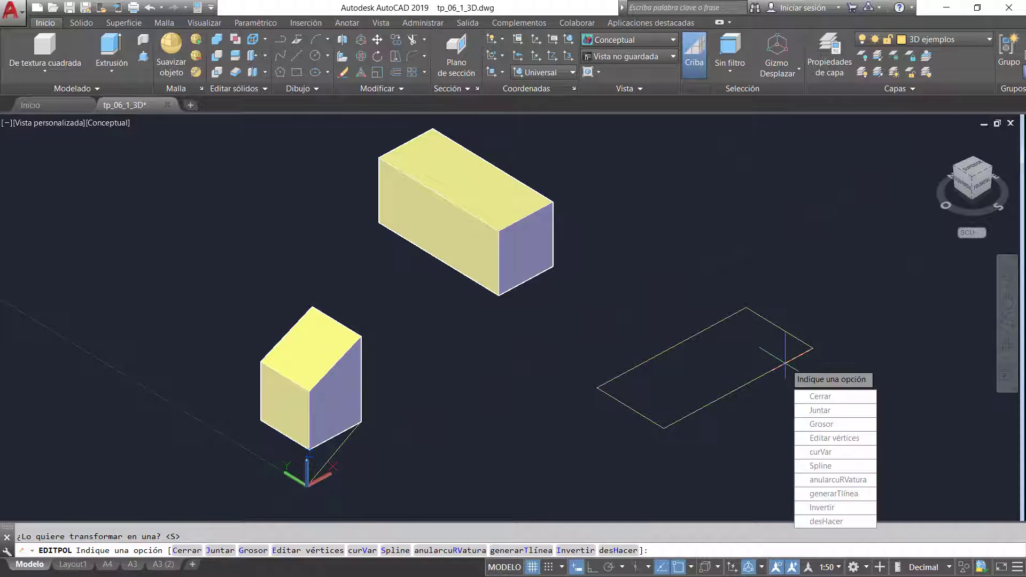
click(837, 416)
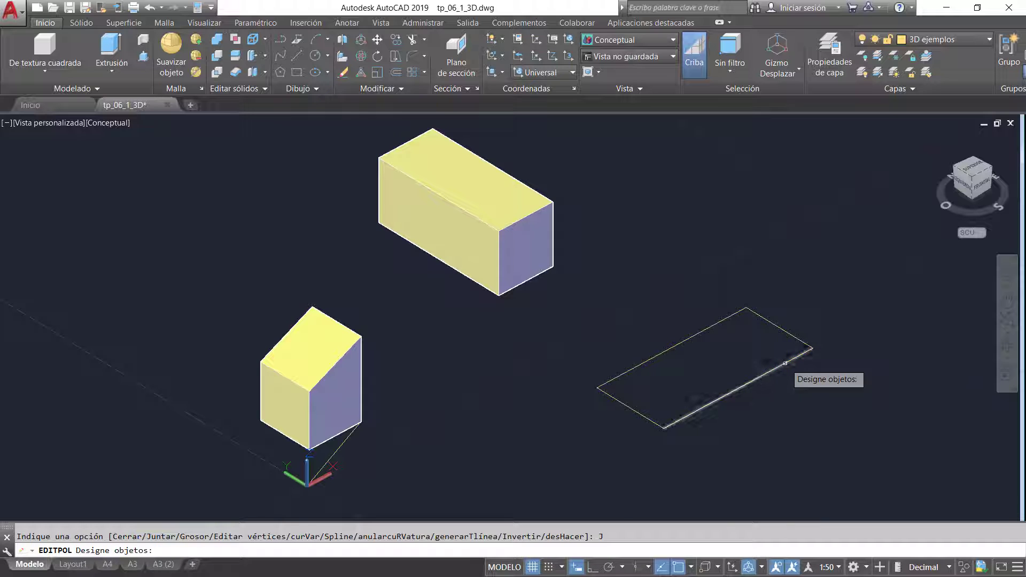
click(783, 363)
click(791, 334)
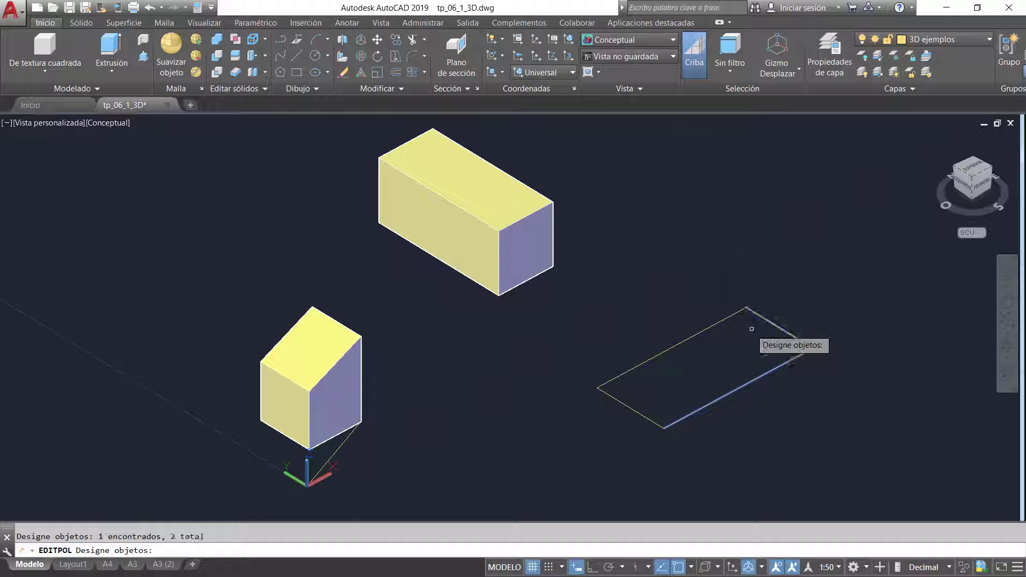
click(732, 315)
click(637, 411)
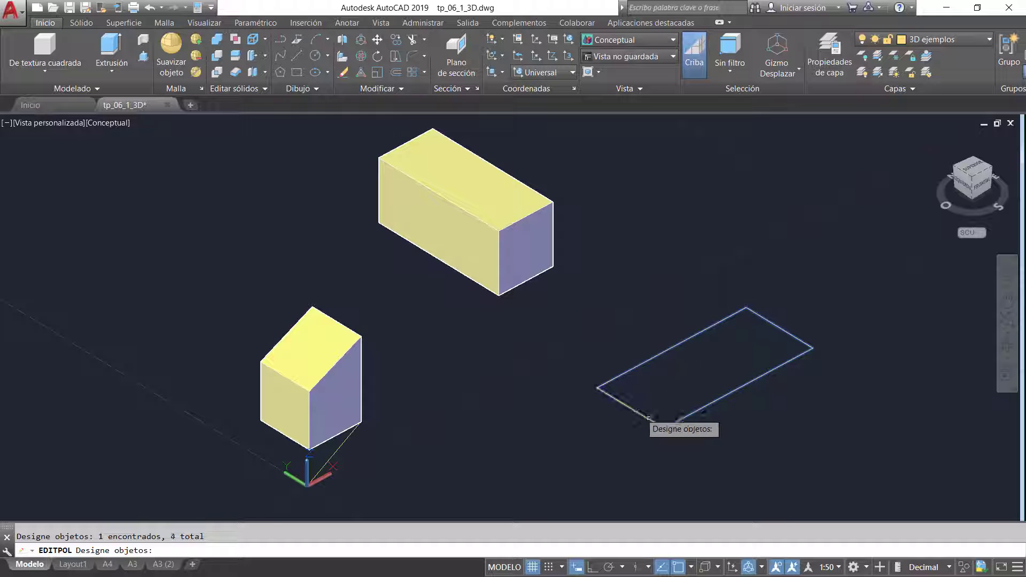
key(Return)
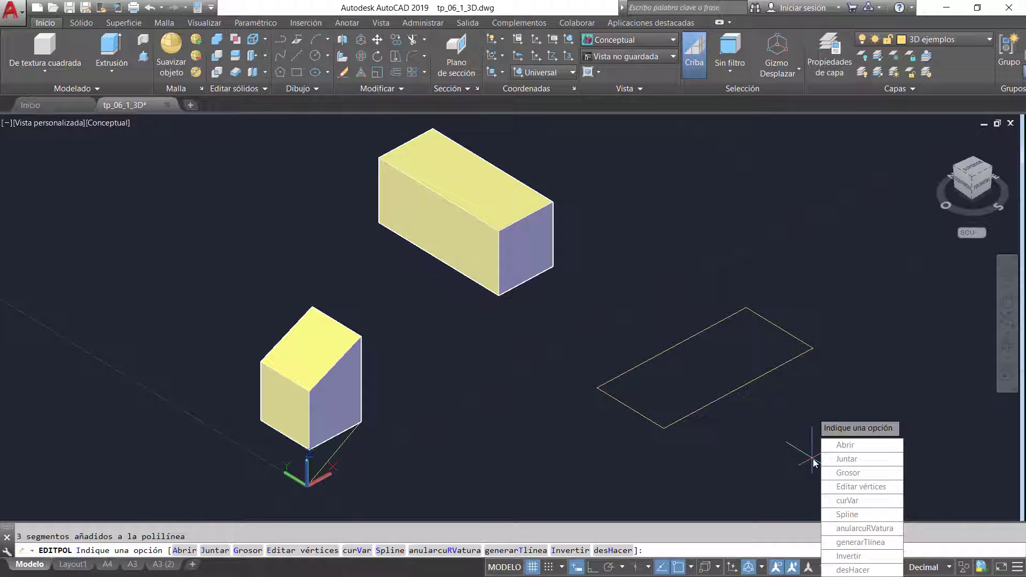
key(Return)
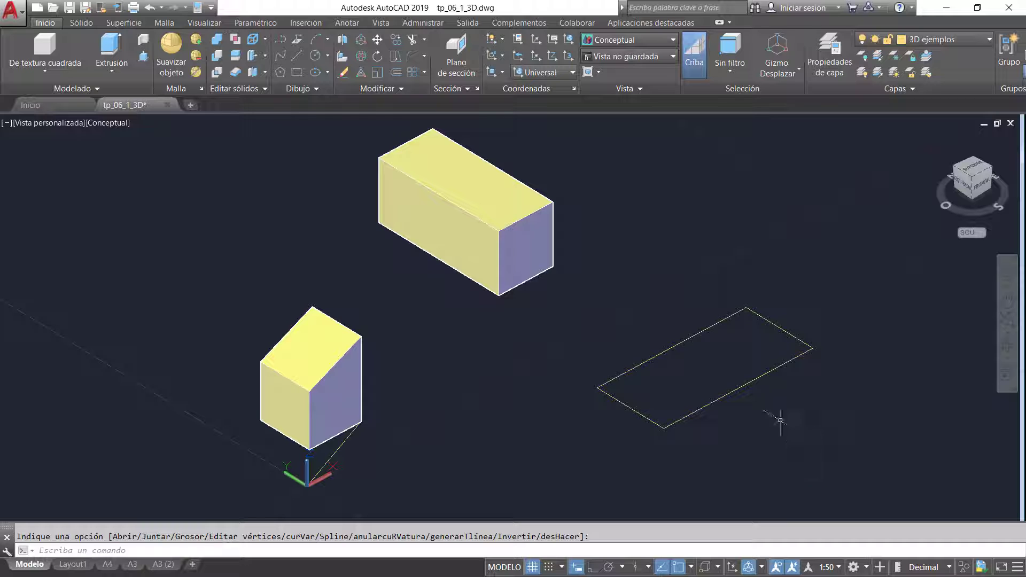
click(788, 363)
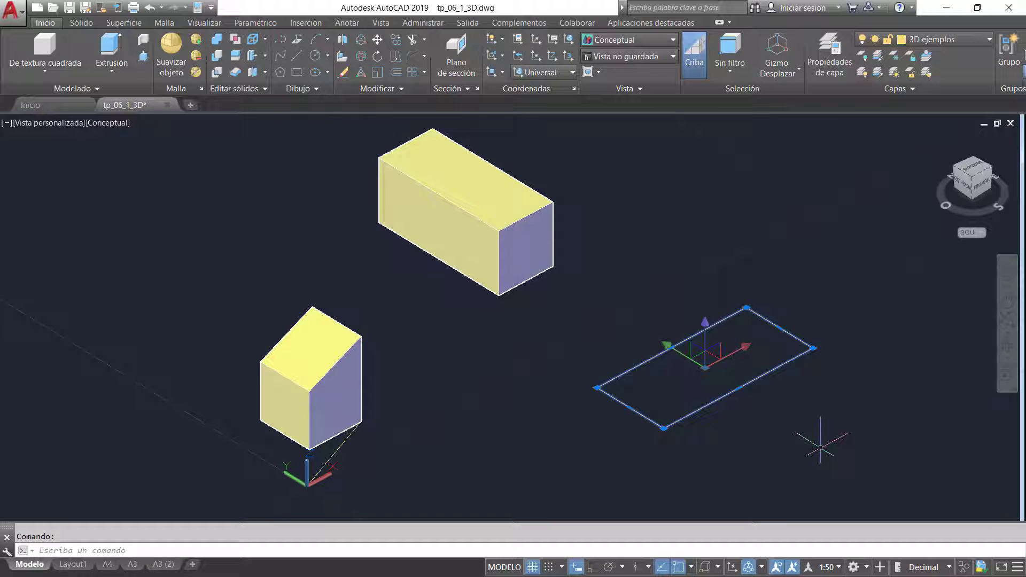
Extrude the joined rectangular polyline upward into a solid, and undo the extrusion
key(Escape)
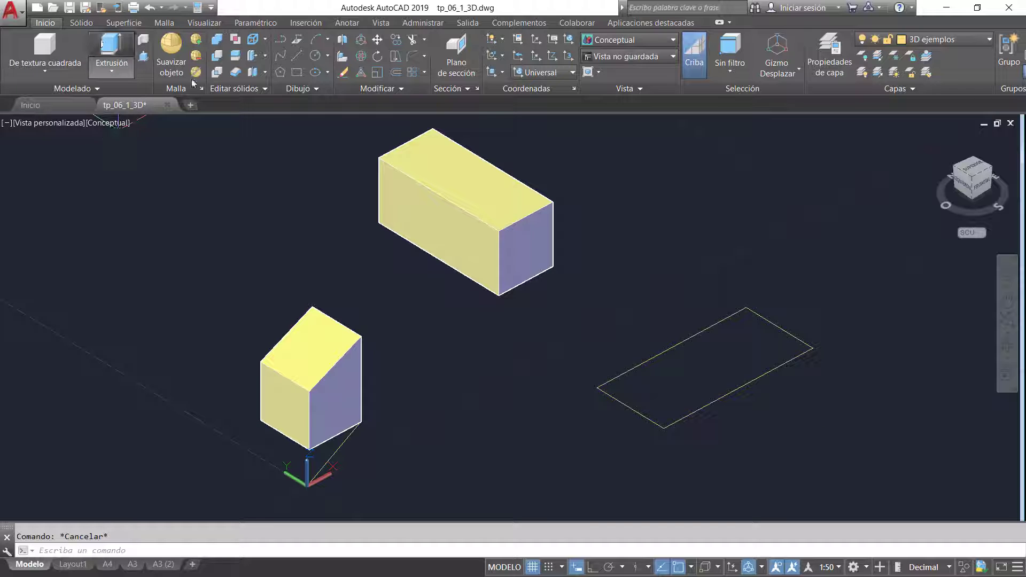
click(777, 367)
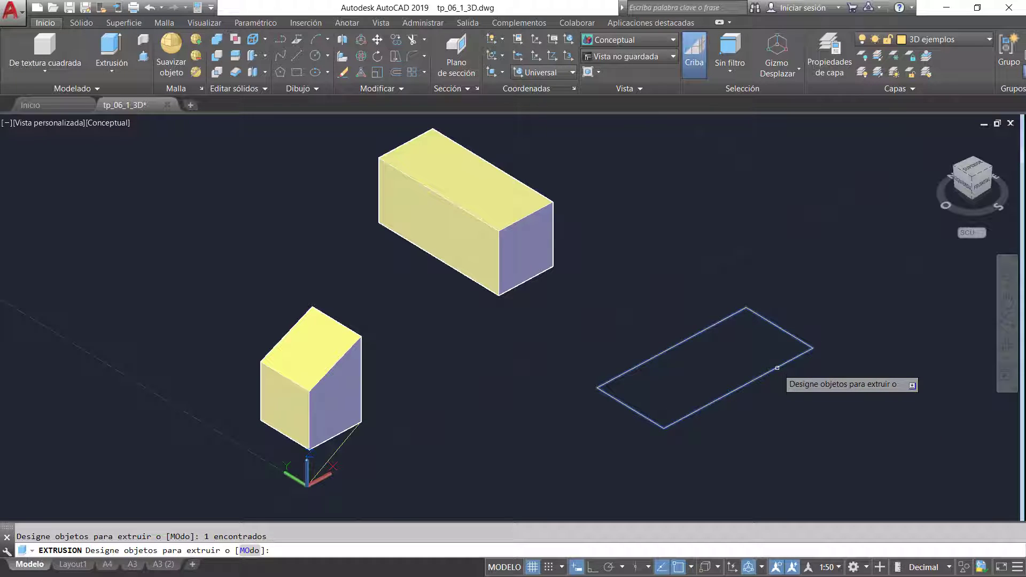
key(Return)
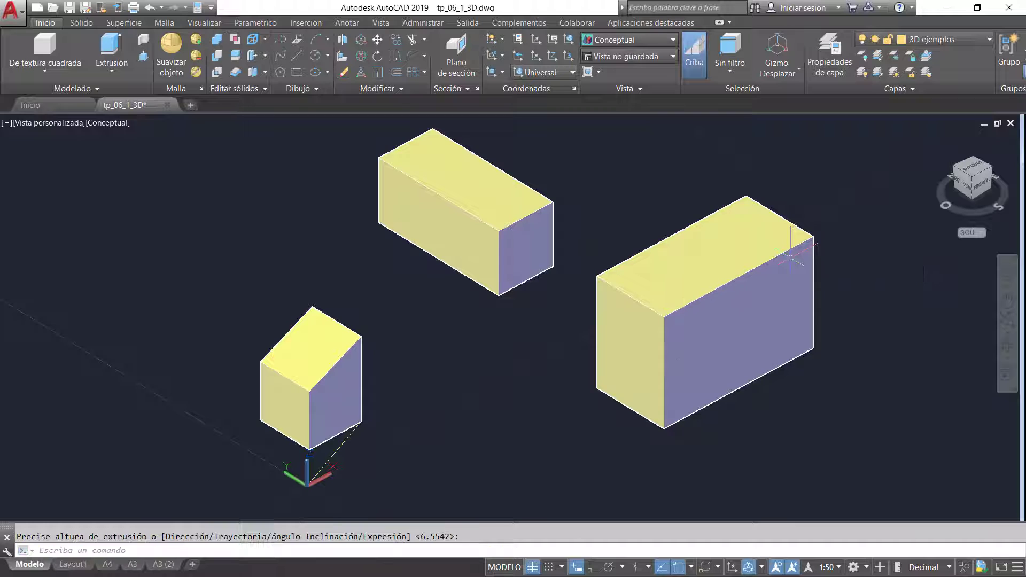
click(790, 258)
key(ctrl+z)
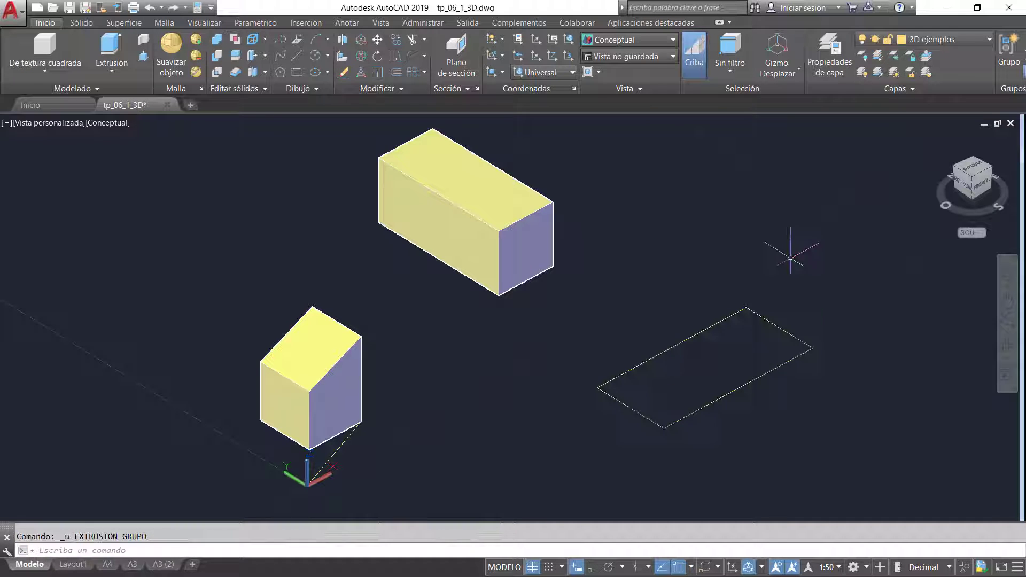
Try Presspull on the area enclosed by the rectangle, pulling it up about 9.3 units
click(144, 57)
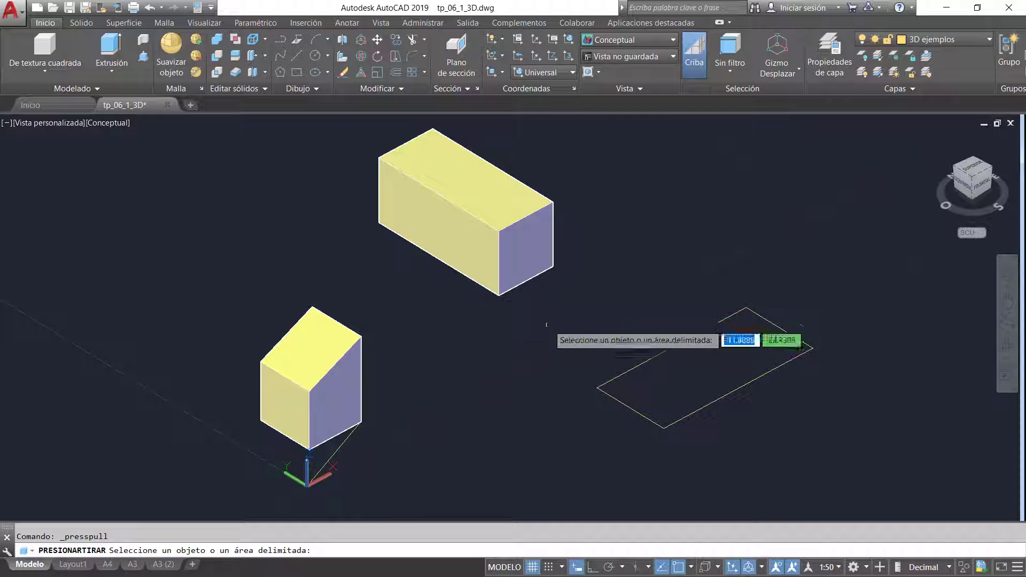
click(696, 376)
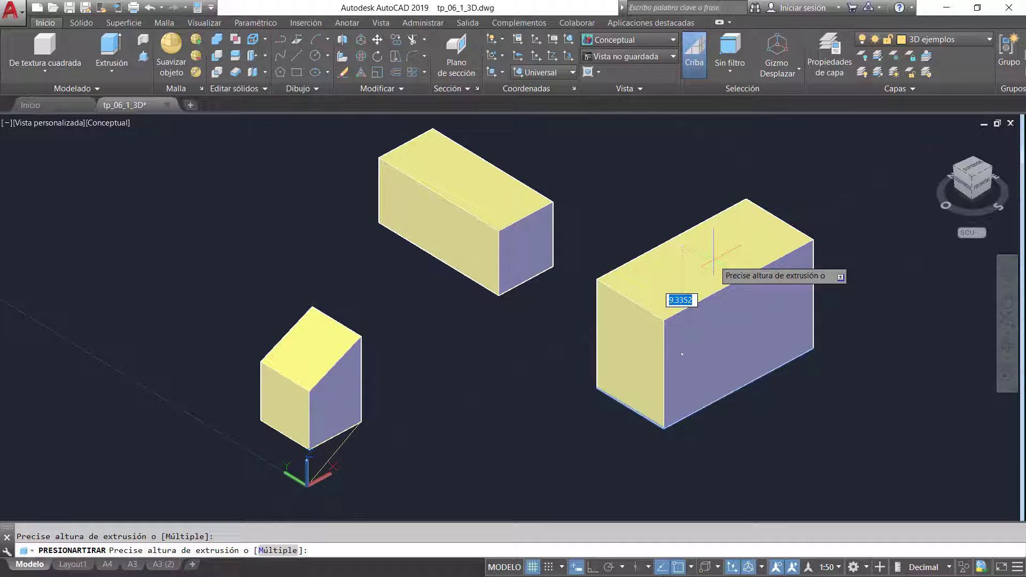
click(667, 264)
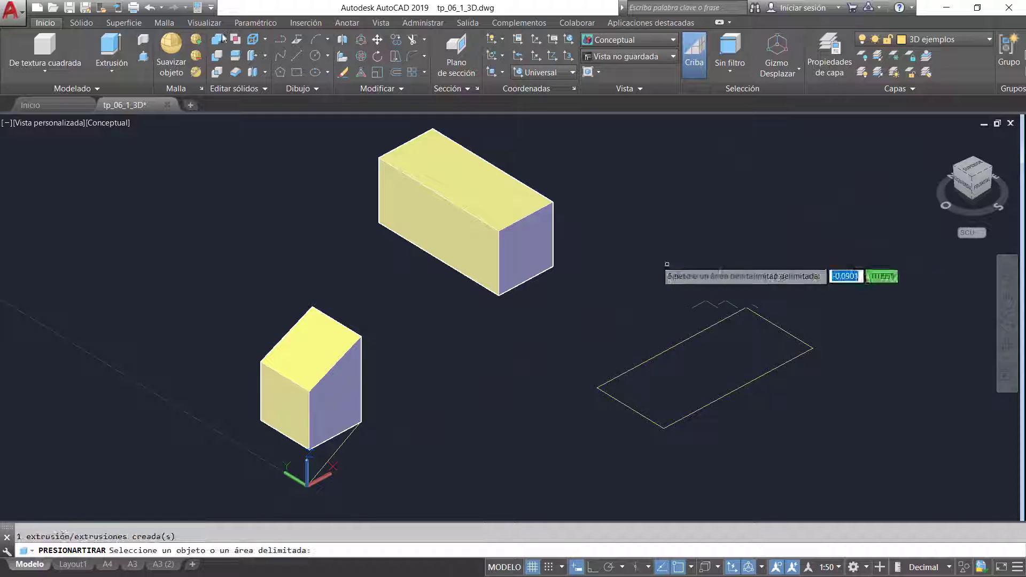
Draw a line that crosses the whole rectangle and extends past its two long sides
click(297, 56)
click(663, 301)
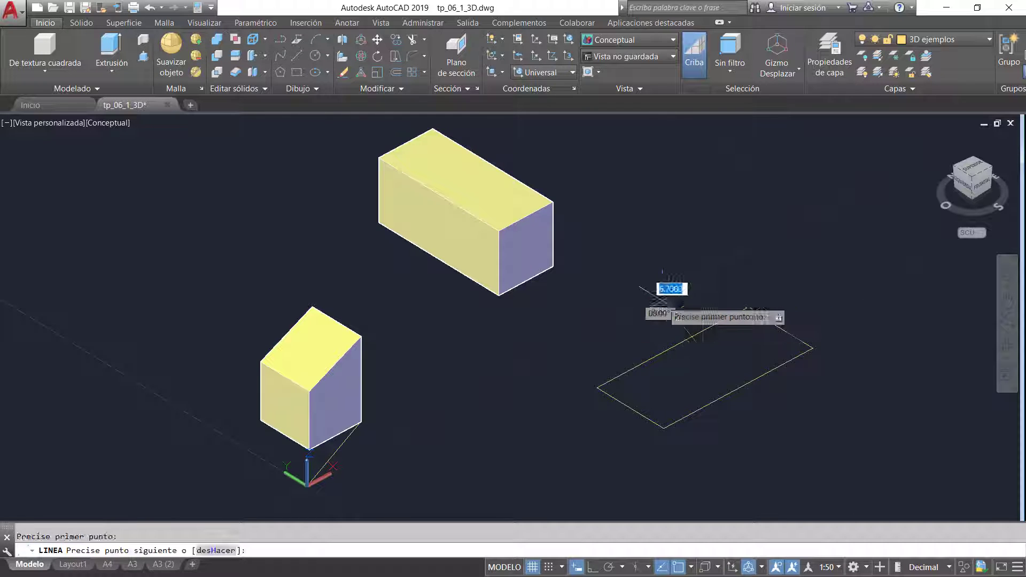
click(754, 469)
key(Escape)
Presspull only the rectangle area on the far side of the crossing line upward into a solid
click(1006, 345)
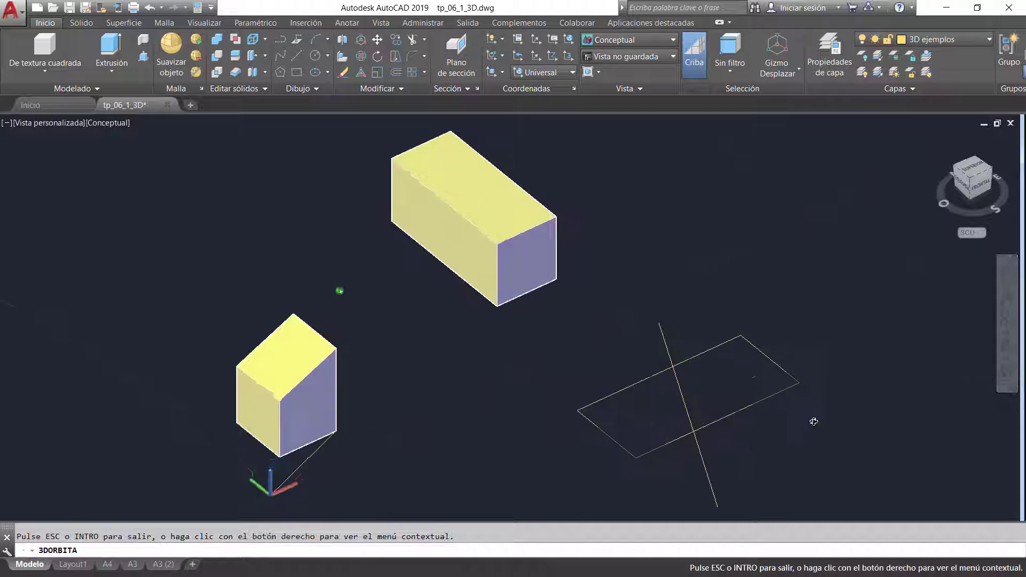
drag(813, 419, 763, 338)
key(Escape)
click(763, 339)
key(Escape)
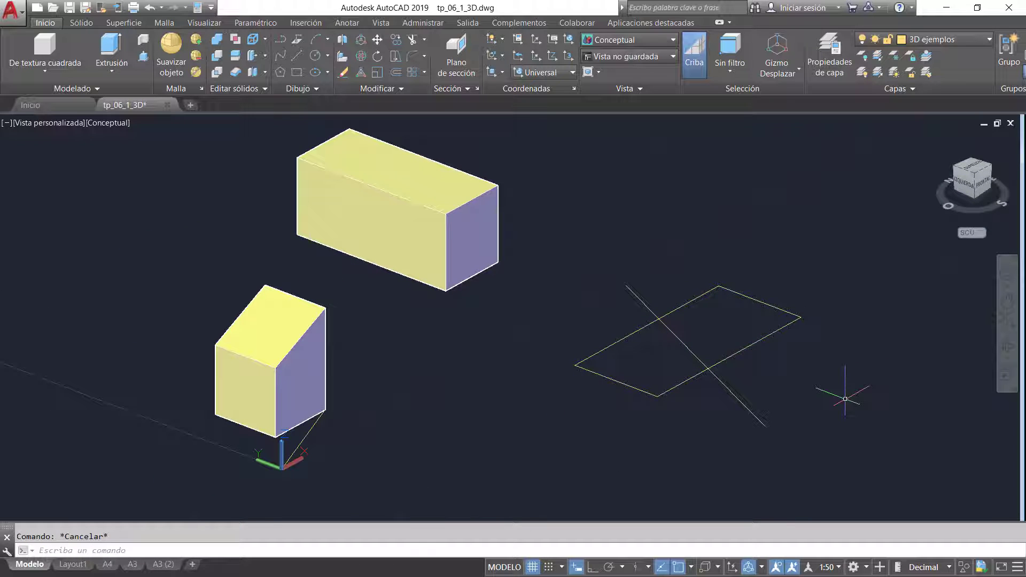
click(144, 57)
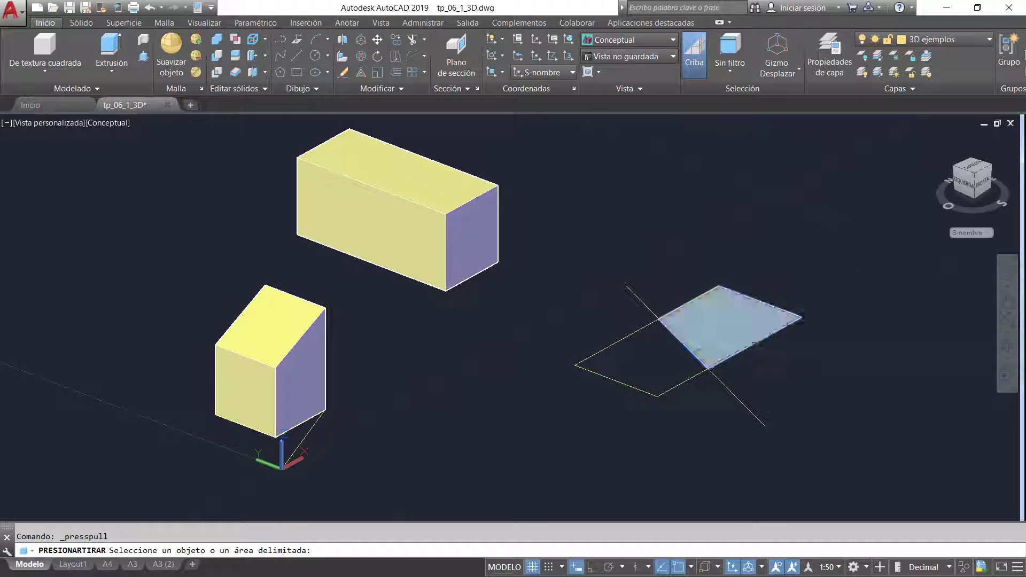
click(721, 322)
click(726, 235)
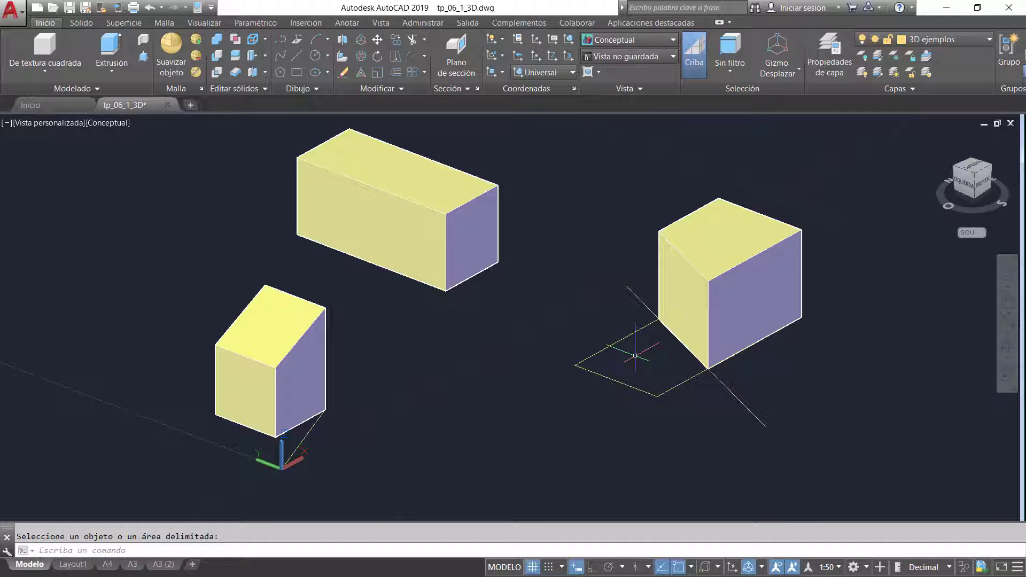
Draw a diagonal line on the long box's end face, from its upper far corner to the opposite lower corner
click(296, 53)
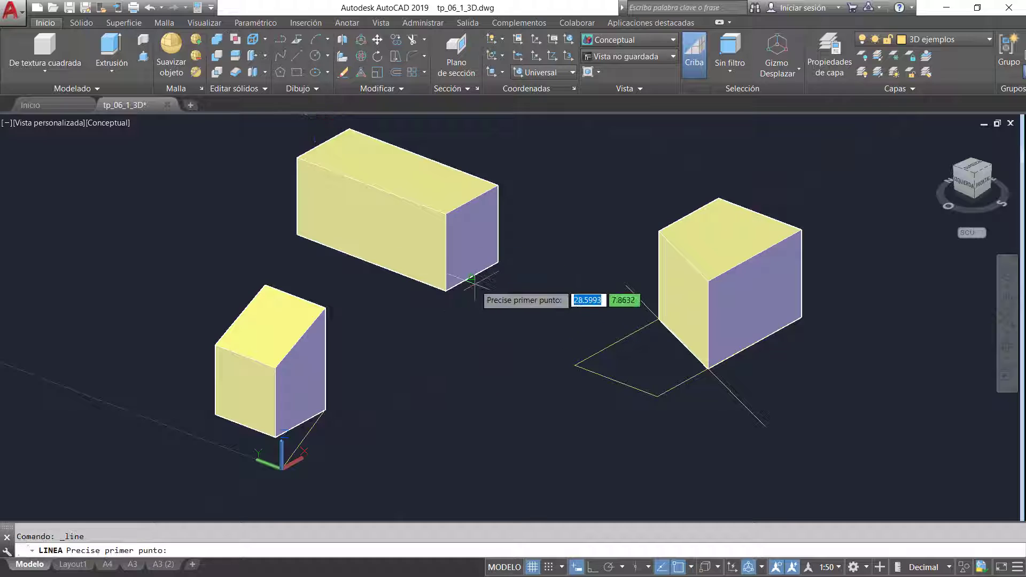
click(496, 186)
click(446, 290)
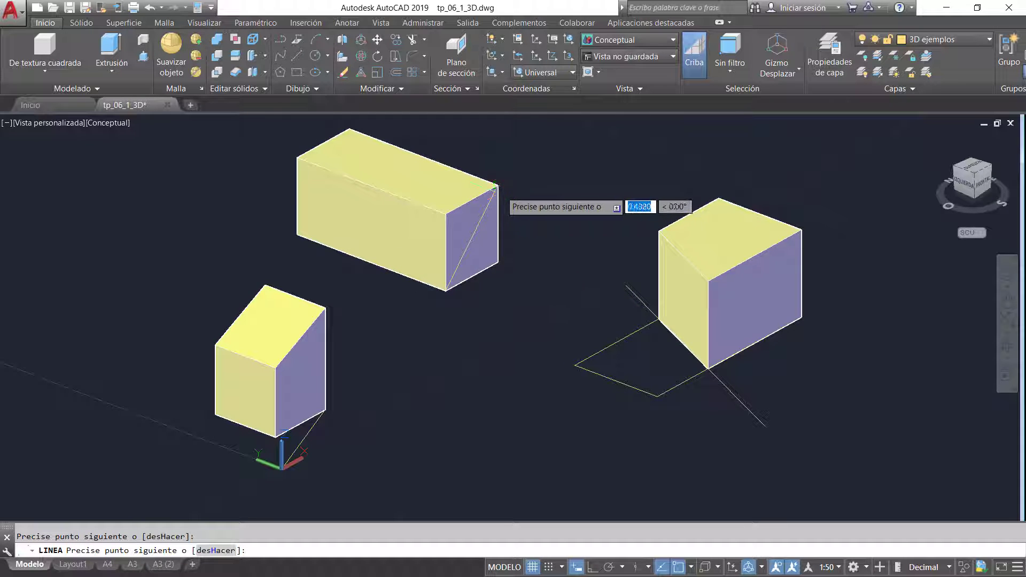
key(Escape)
Presspull the upper triangle of the long box's end face about 6 units inward to cut a sloped wedge
scroll(492, 188, up, 5)
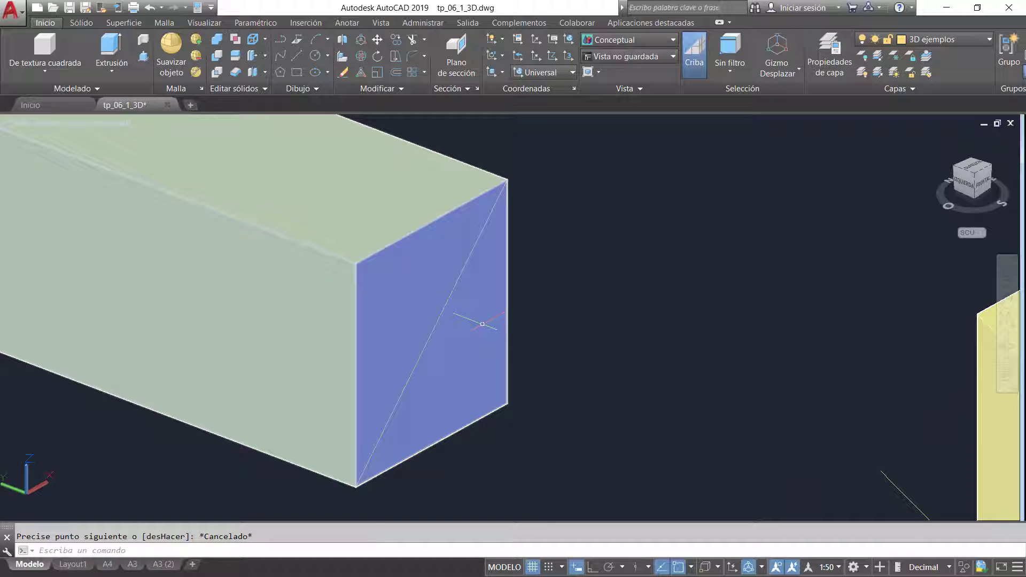
click(143, 57)
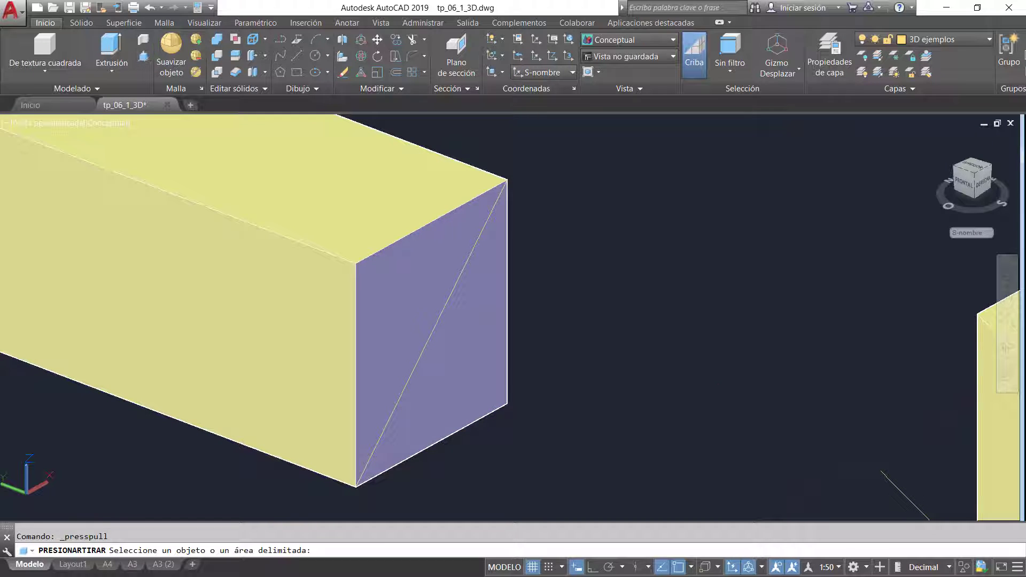
click(406, 295)
scroll(401, 281, down, 2)
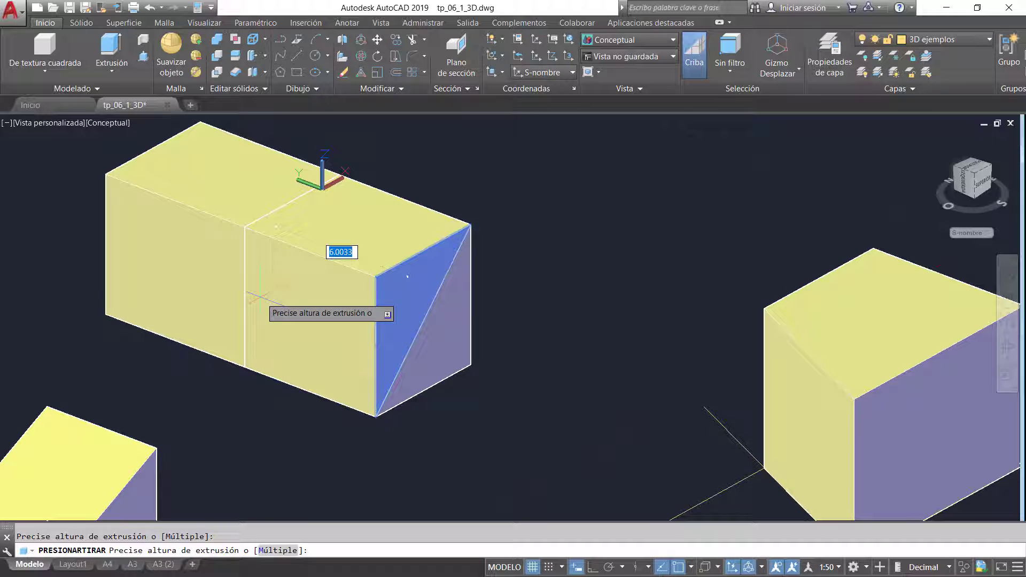
click(408, 276)
scroll(483, 275, down, 3)
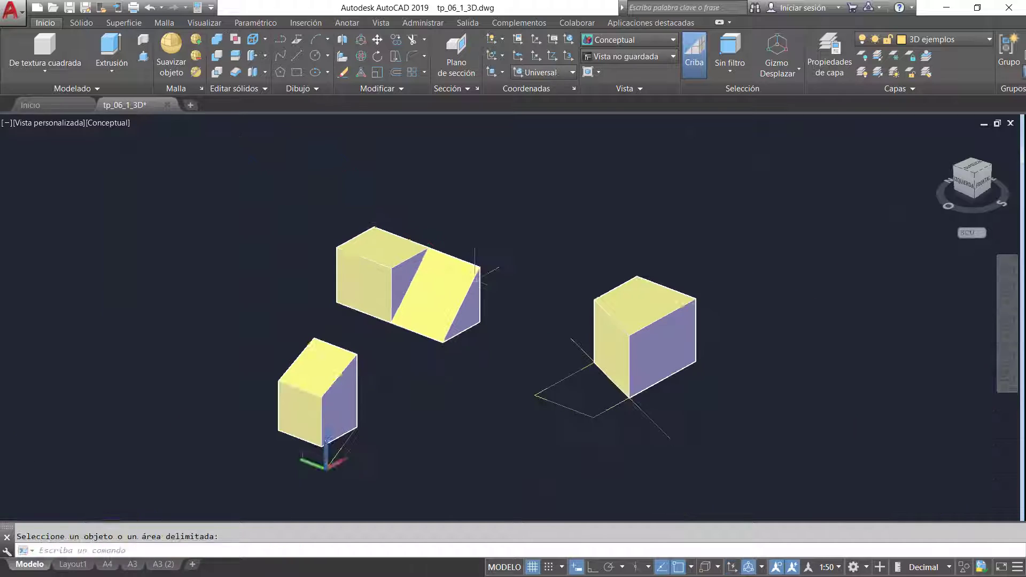
Draw a diagonal line across the large side face of the press-pulled solid, from its lower near corner to its upper far corner
scroll(745, 350, up, 2)
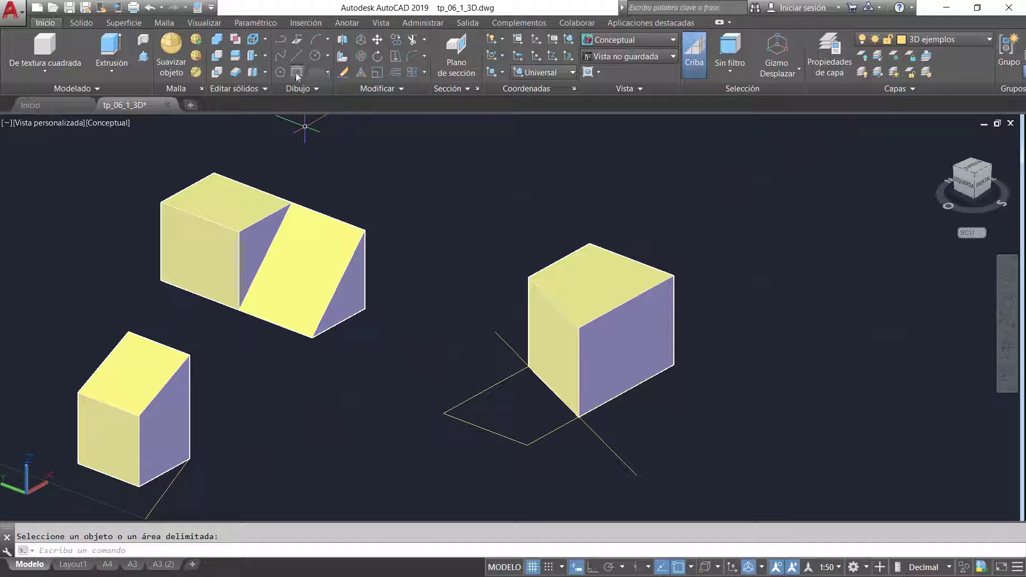
click(297, 56)
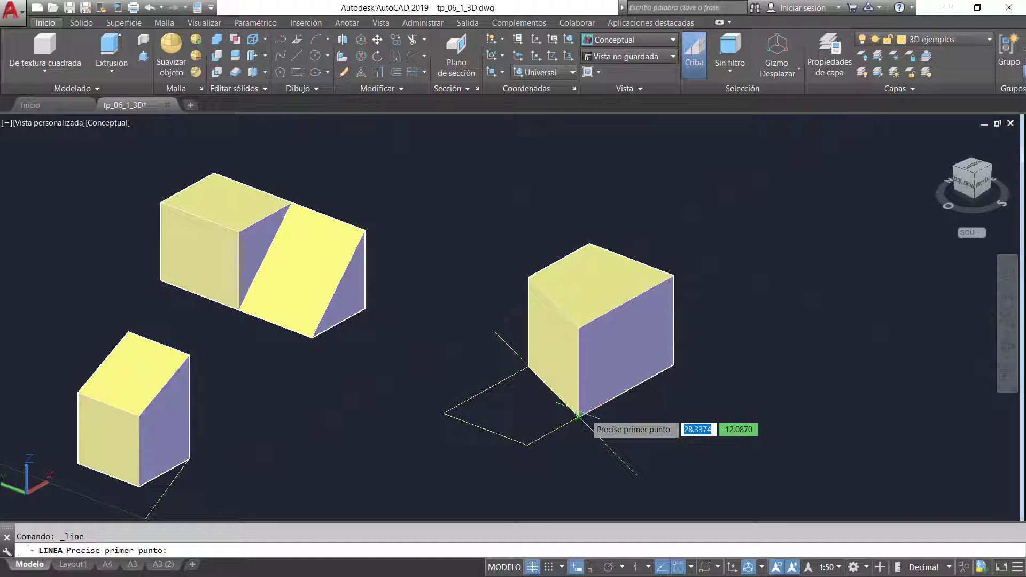
click(579, 416)
click(672, 276)
key(Escape)
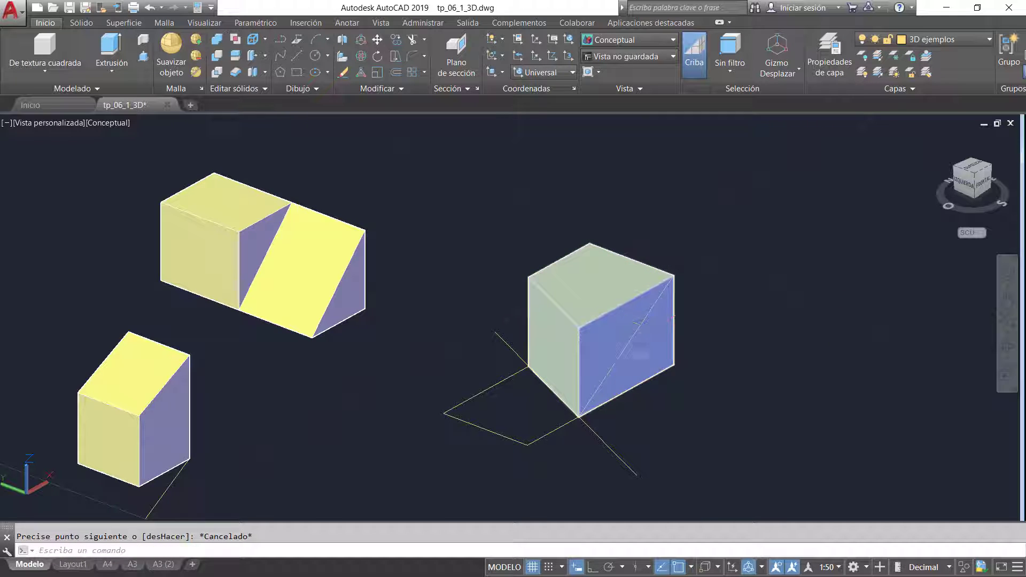
Draw a circle with a radius of about 2.54 on the ground plane beside the press-pulled solid
scroll(651, 350, up, 3)
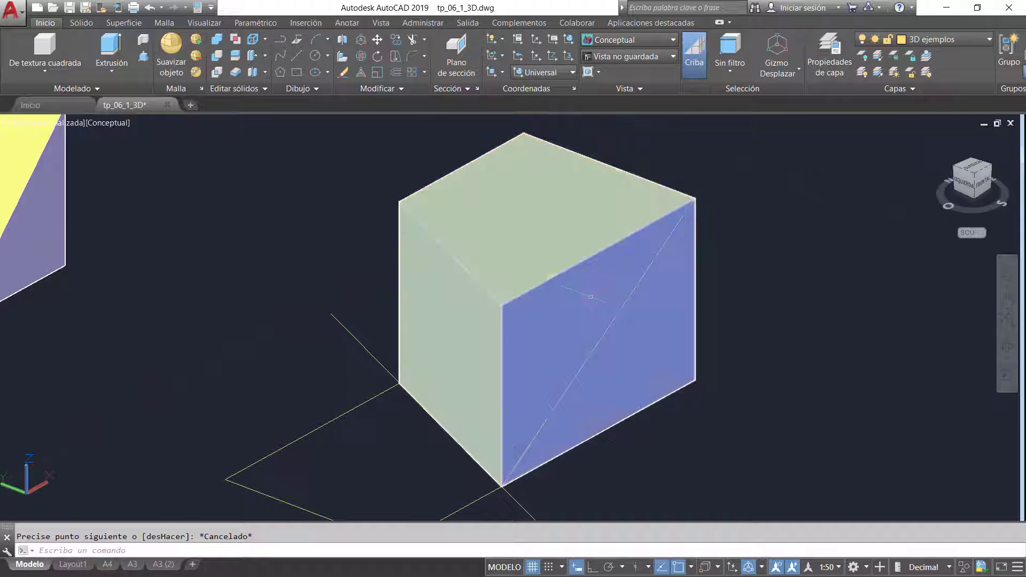
click(315, 56)
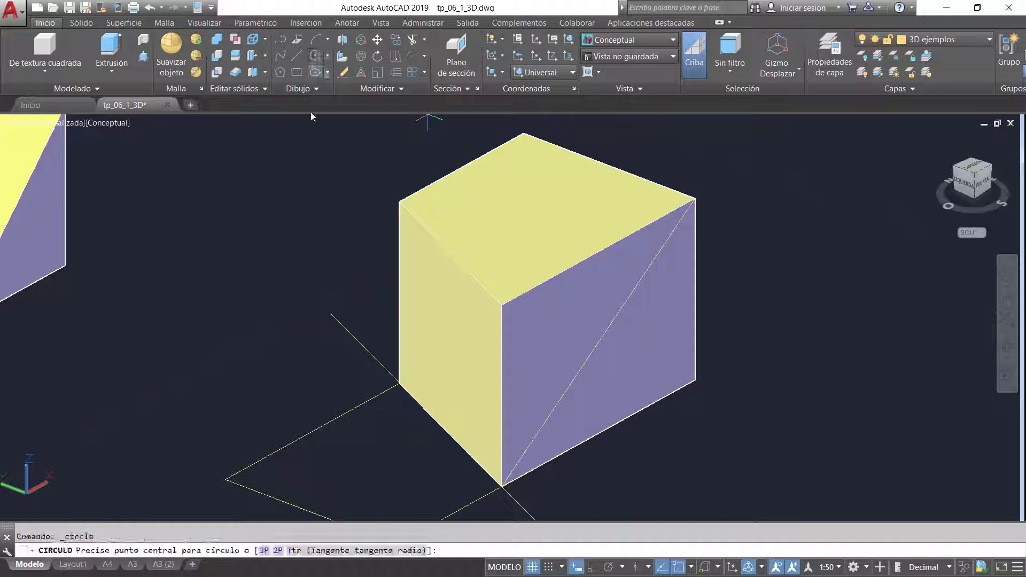
click(212, 284)
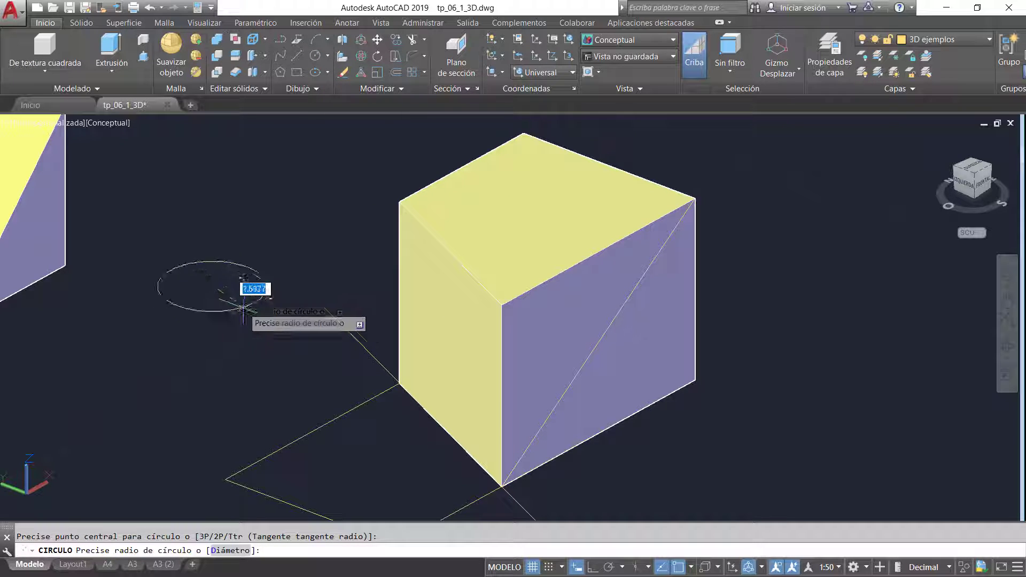
click(241, 313)
click(315, 57)
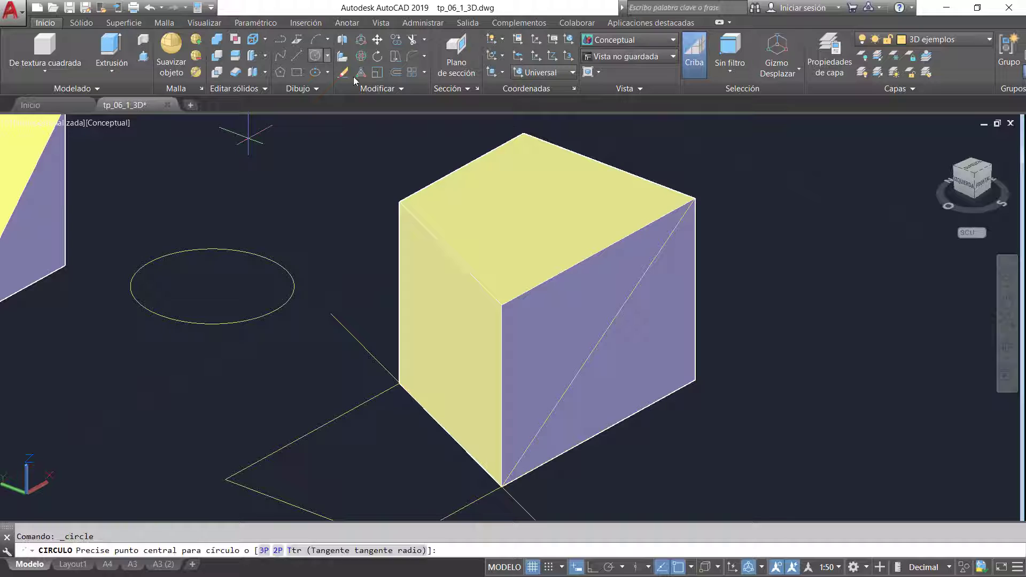
scroll(597, 344, up, 2)
scroll(598, 342, down, 4)
click(599, 344)
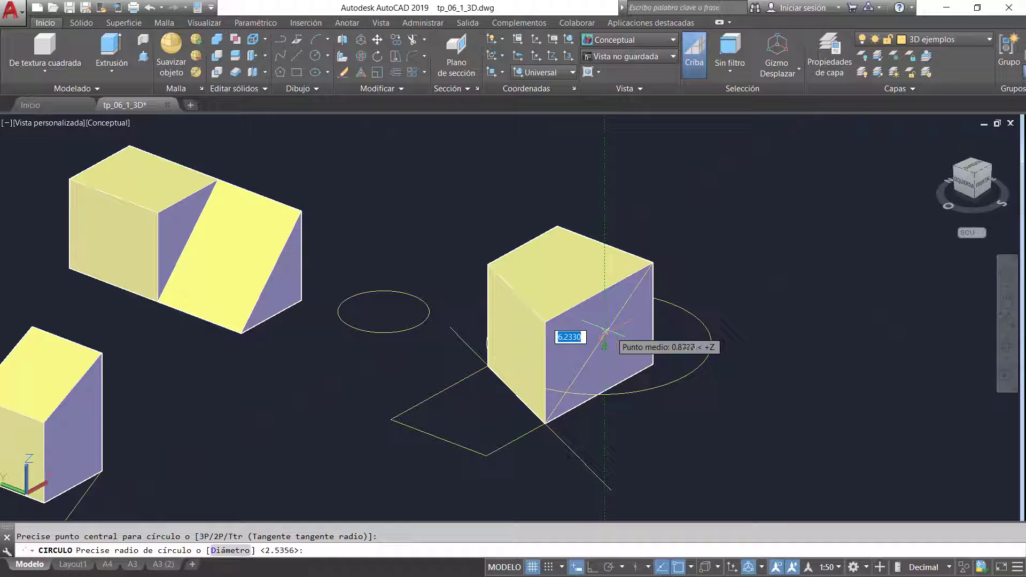
key(Escape)
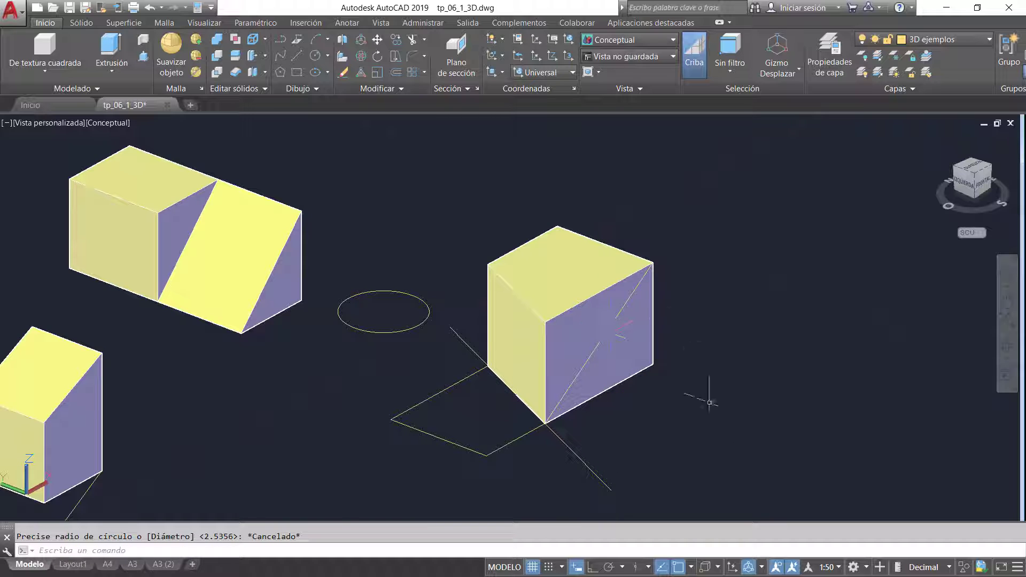
Enable the dynamic UCS and draw a circle on the solid's side face, centred on the midpoint of the diagonal
click(733, 567)
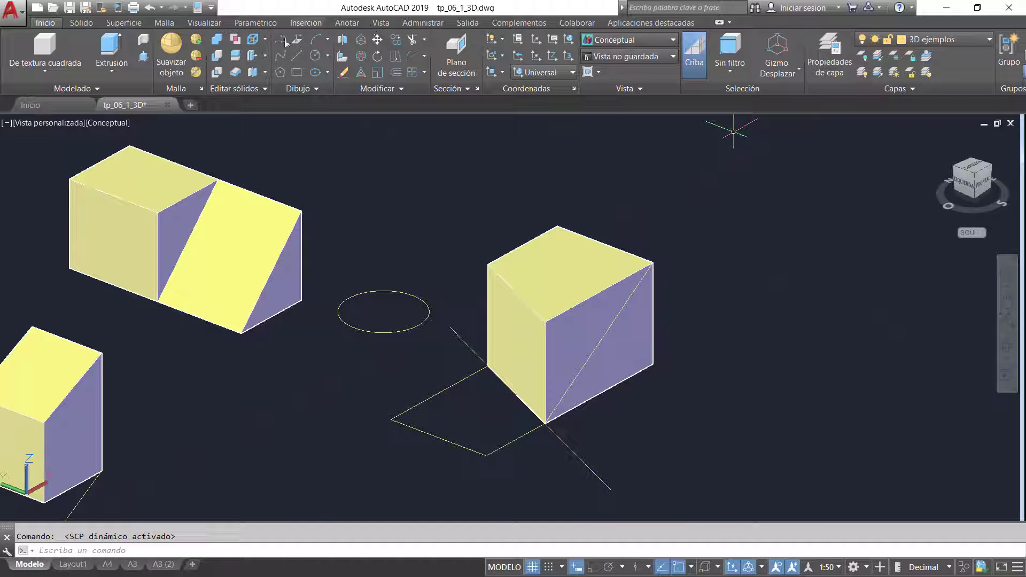
click(315, 57)
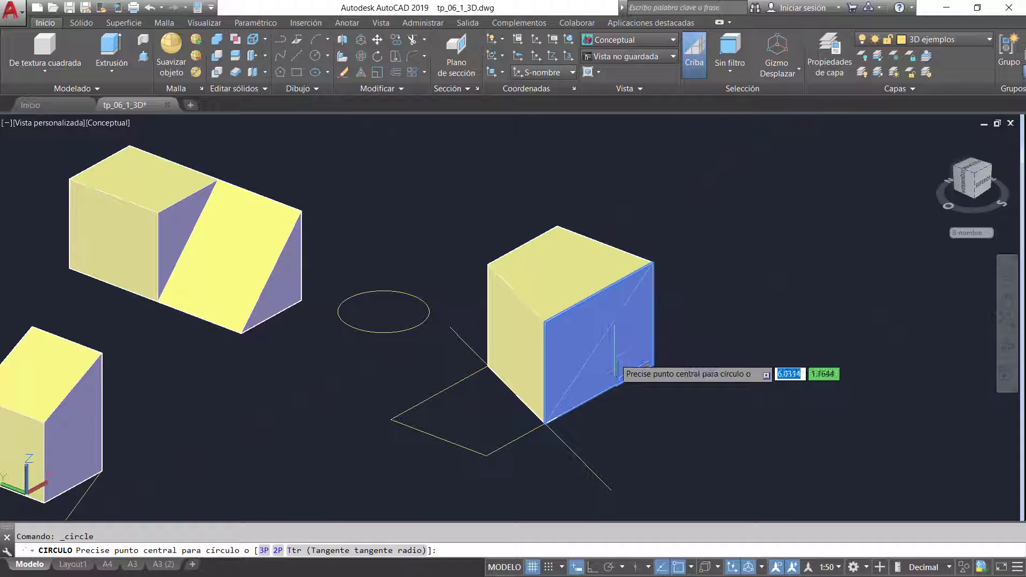
scroll(612, 354, up, 2)
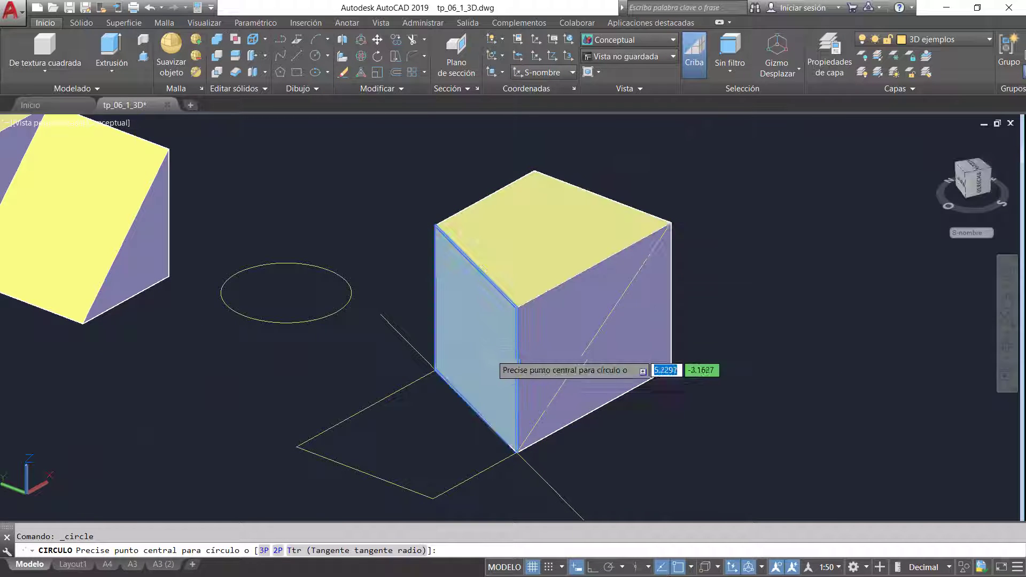
scroll(644, 354, down, 2)
scroll(552, 345, up, 3)
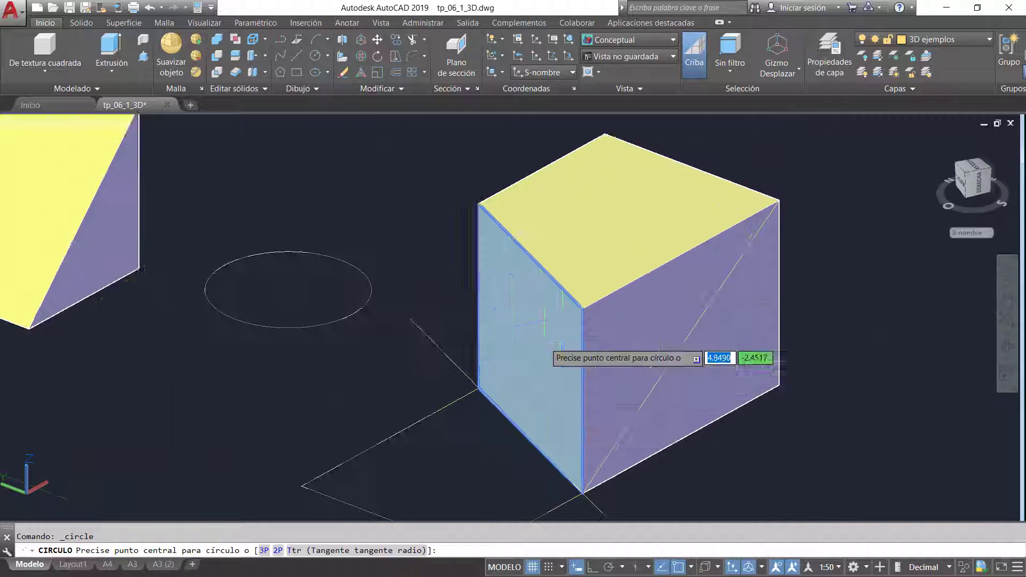
scroll(597, 357, down, 2)
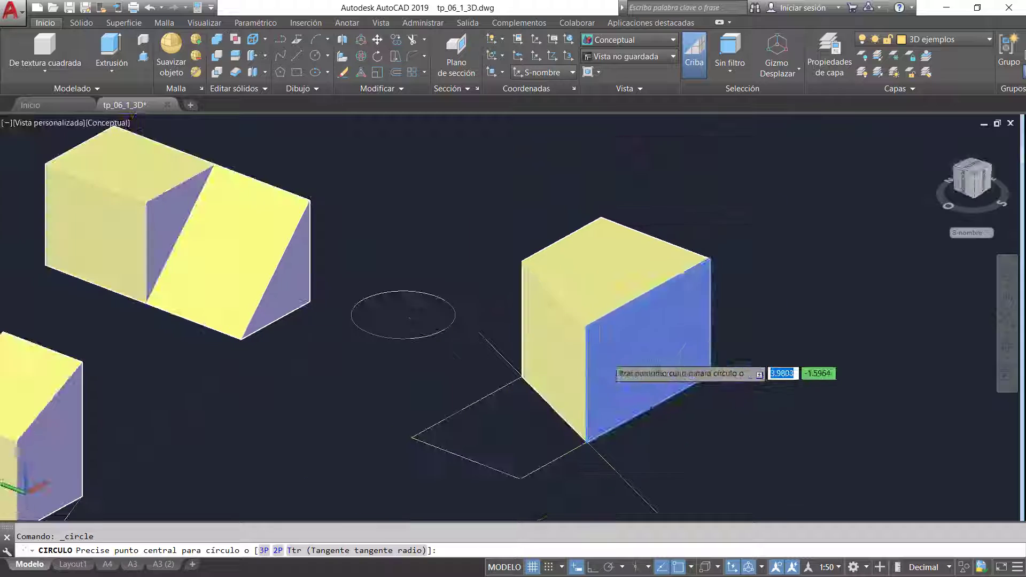
click(649, 351)
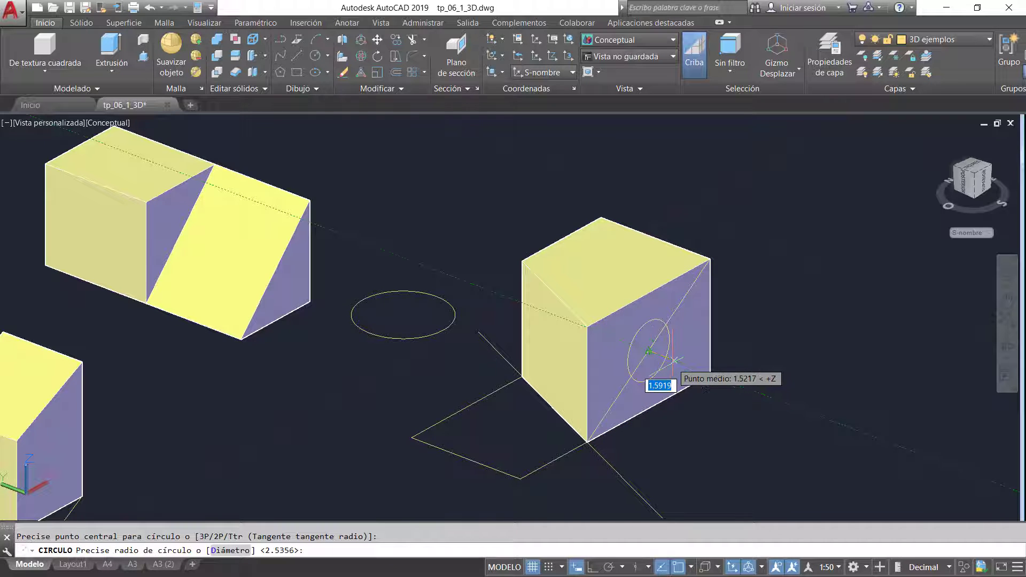
click(677, 362)
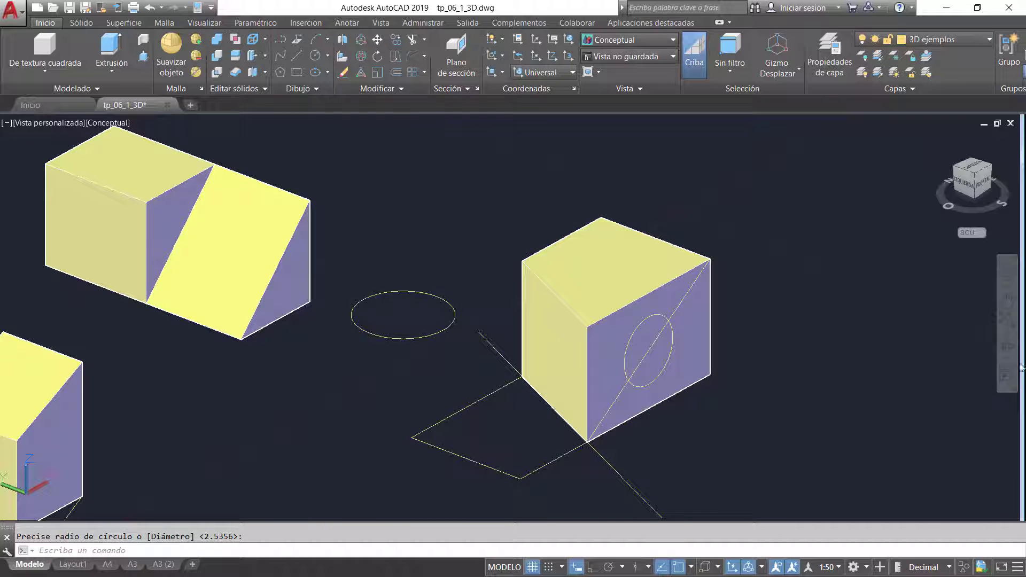
Orbit around the solid and examine how the circle lies on its side face
click(1009, 347)
drag(809, 380, 862, 389)
key(Escape)
scroll(641, 318, up, 3)
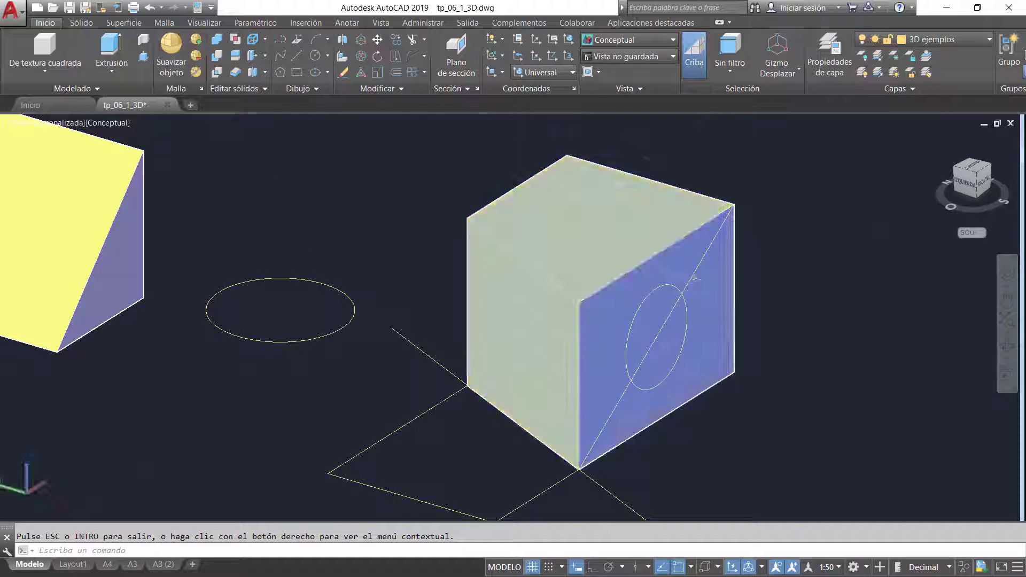
Erase the diagonal line on the solid's side face and press-pull the circle on that face outward into a projecting cylinder
click(694, 278)
key(Escape)
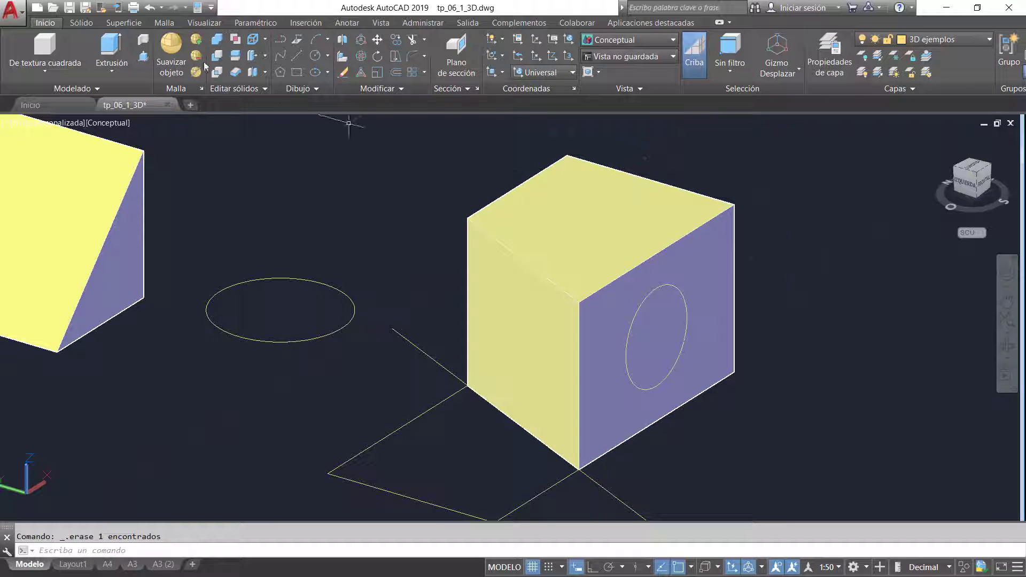
click(143, 56)
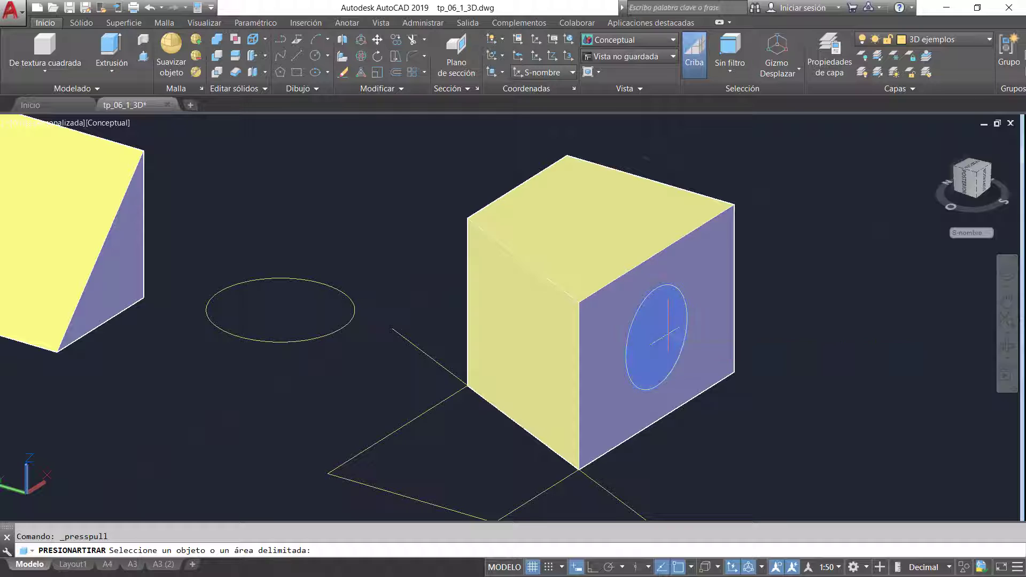
click(667, 337)
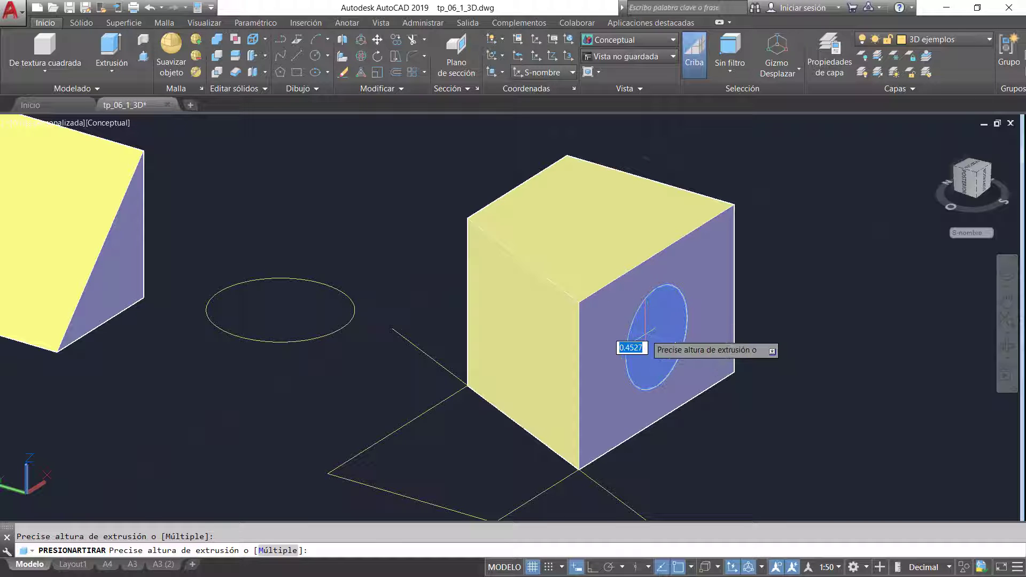
scroll(645, 335, down, 2)
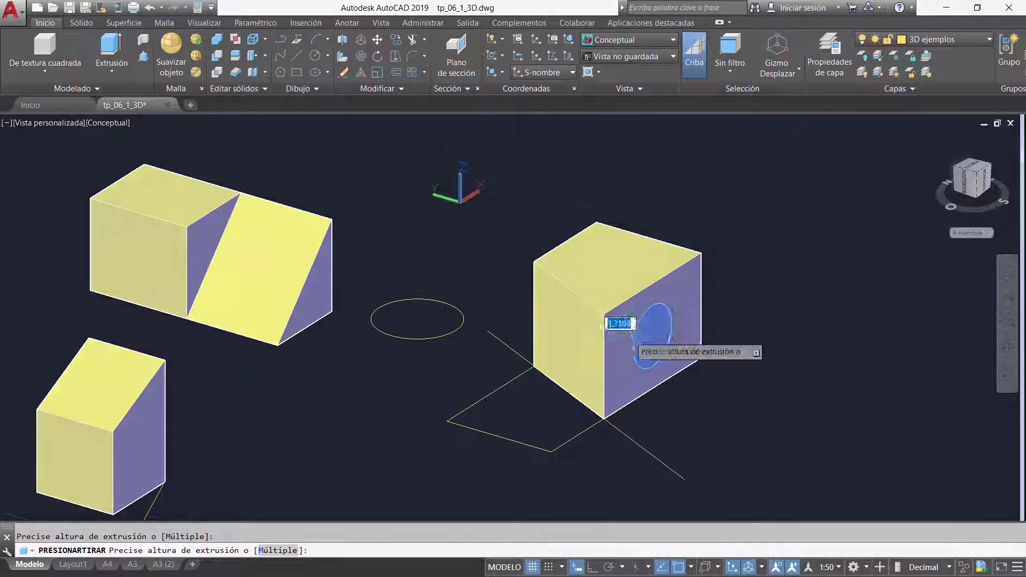
scroll(648, 342, up, 2)
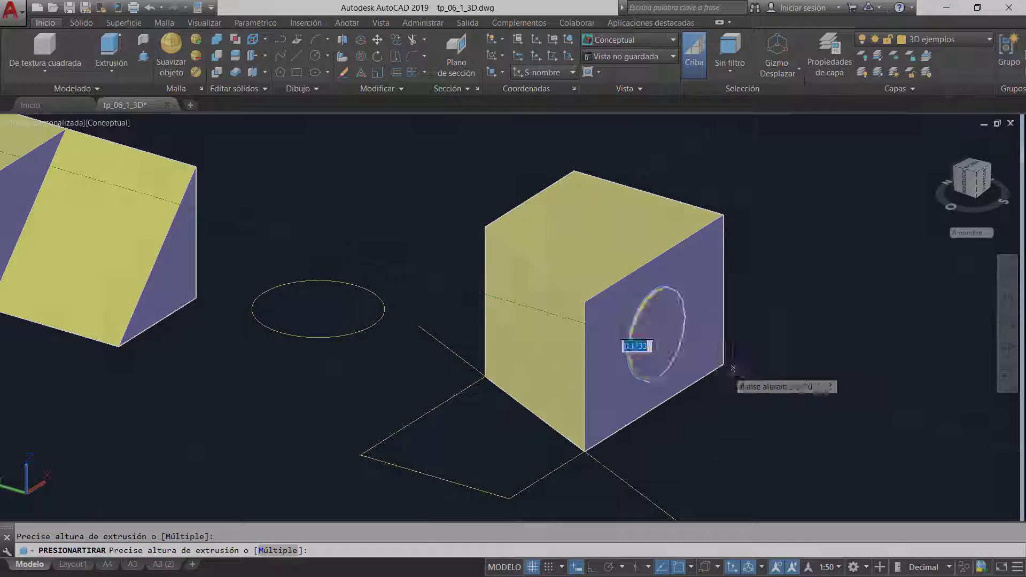
click(782, 409)
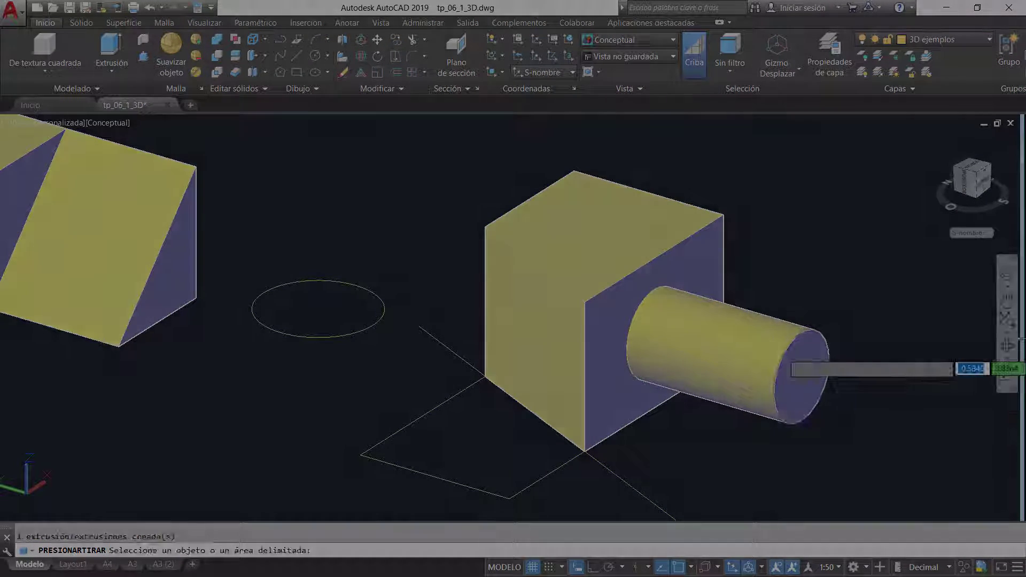
shift+middle_drag(782, 369, 497, 235)
scroll(513, 321, down, 3)
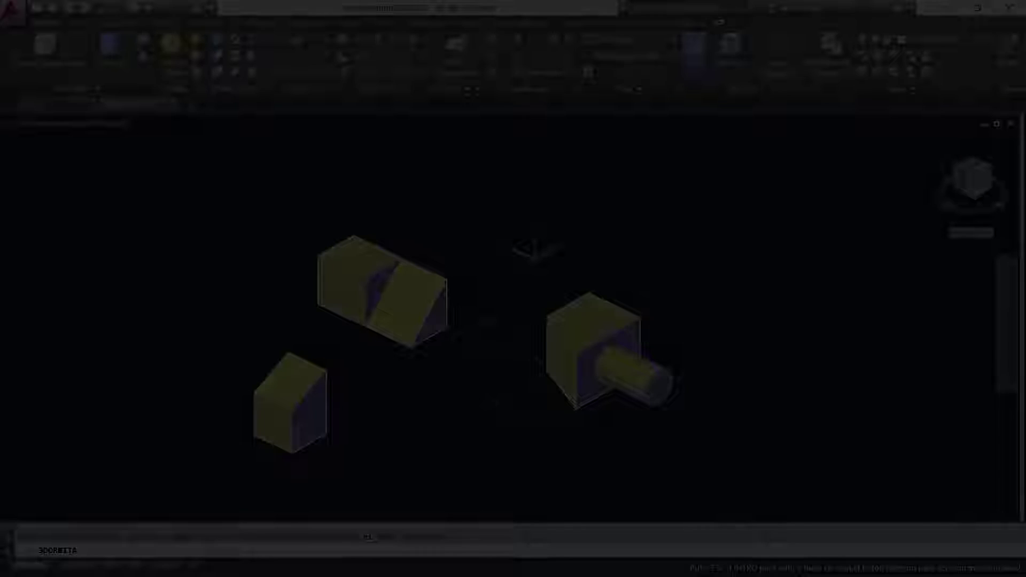